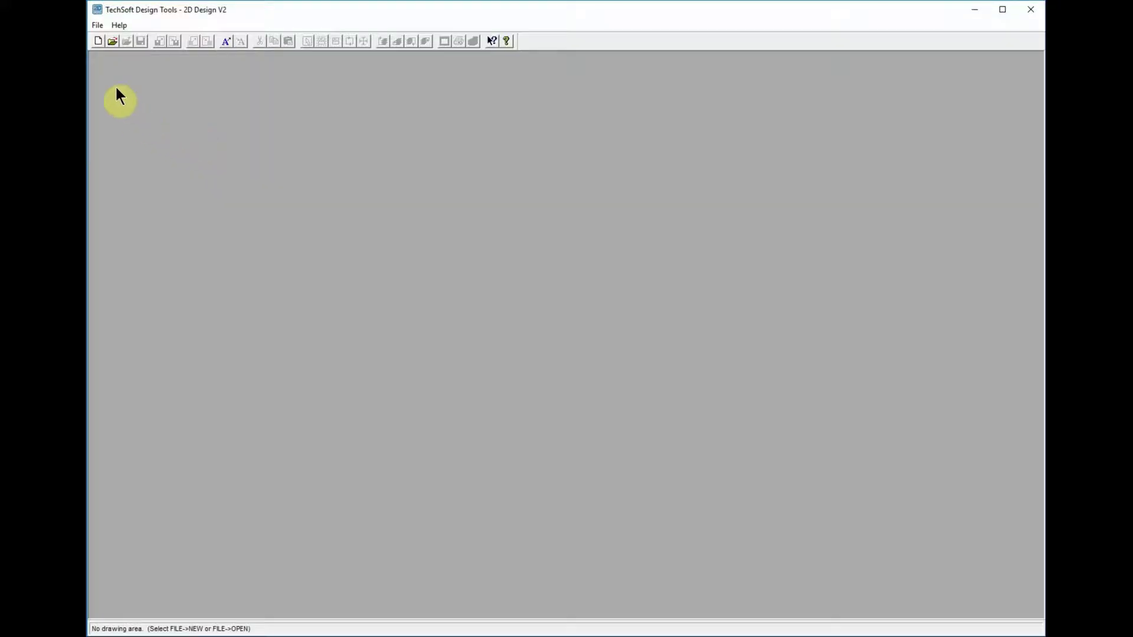
Start a new blank drawing and set the grid spacing to 4 in both X and Y.
{"action": "left_click", "coordinate": [96, 41]}
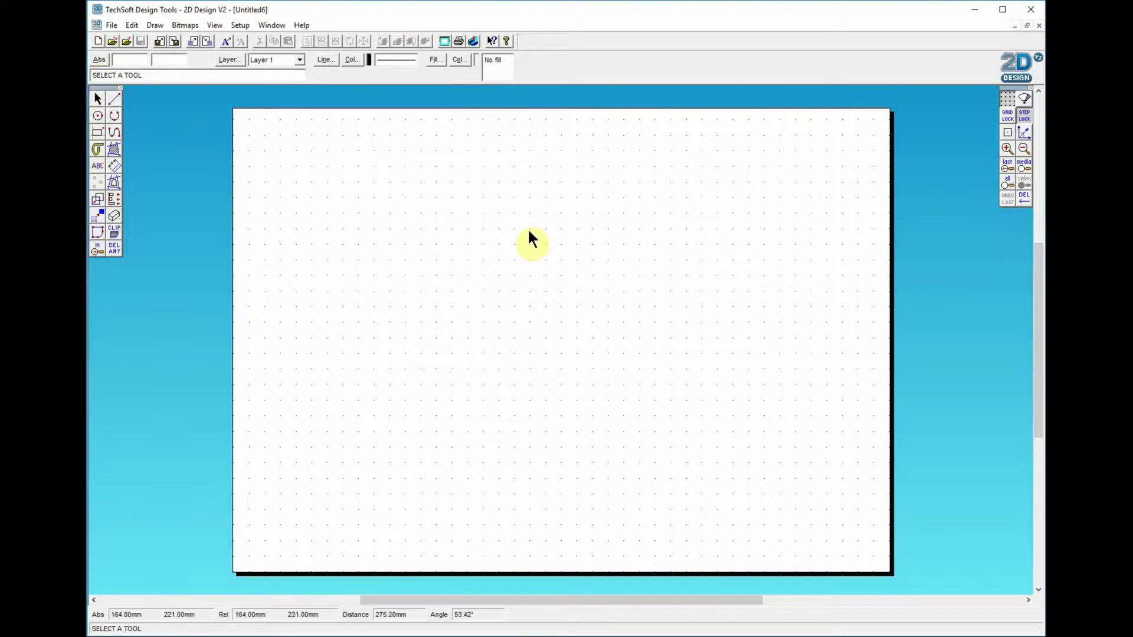
{"action": "double_click", "coordinate": [1007, 96]}
{"action": "left_click_drag", "start_coordinate": [527, 218], "coordinate": [476, 218]}
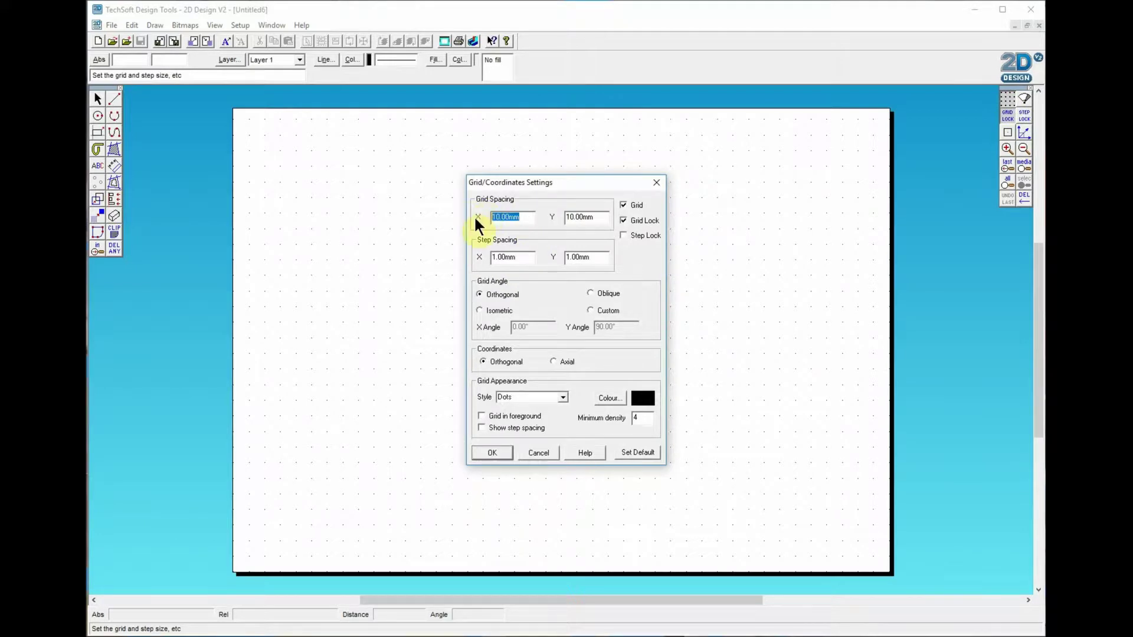
{"action": "type", "text": "4"}
{"action": "key", "text": "Tab"}
{"action": "type", "text": "4"}
Apply the 4 mm grid and draw a large panel with a shorter same-width panel stacked on top.
{"action": "left_click", "coordinate": [493, 453]}
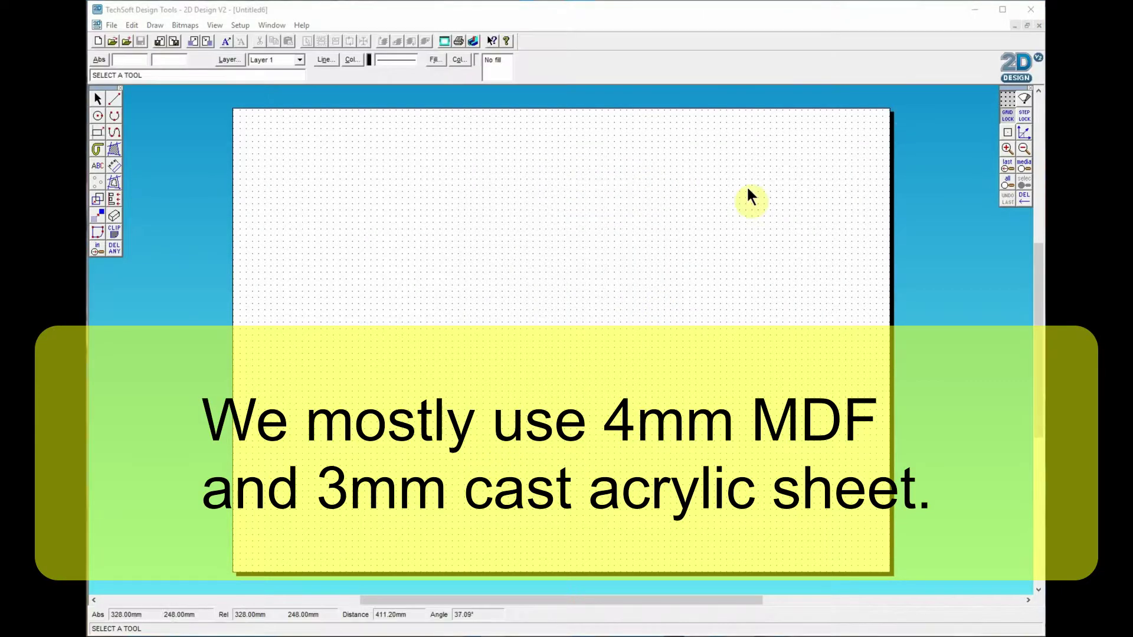
{"action": "left_click", "coordinate": [98, 132]}
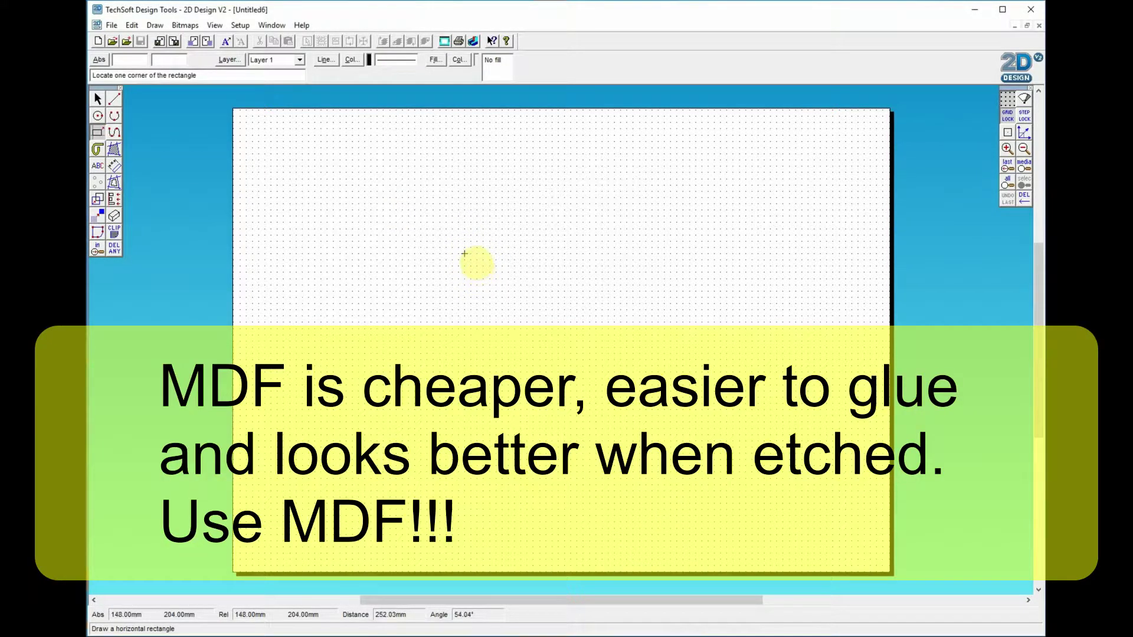
{"action": "left_click", "coordinate": [464, 248]}
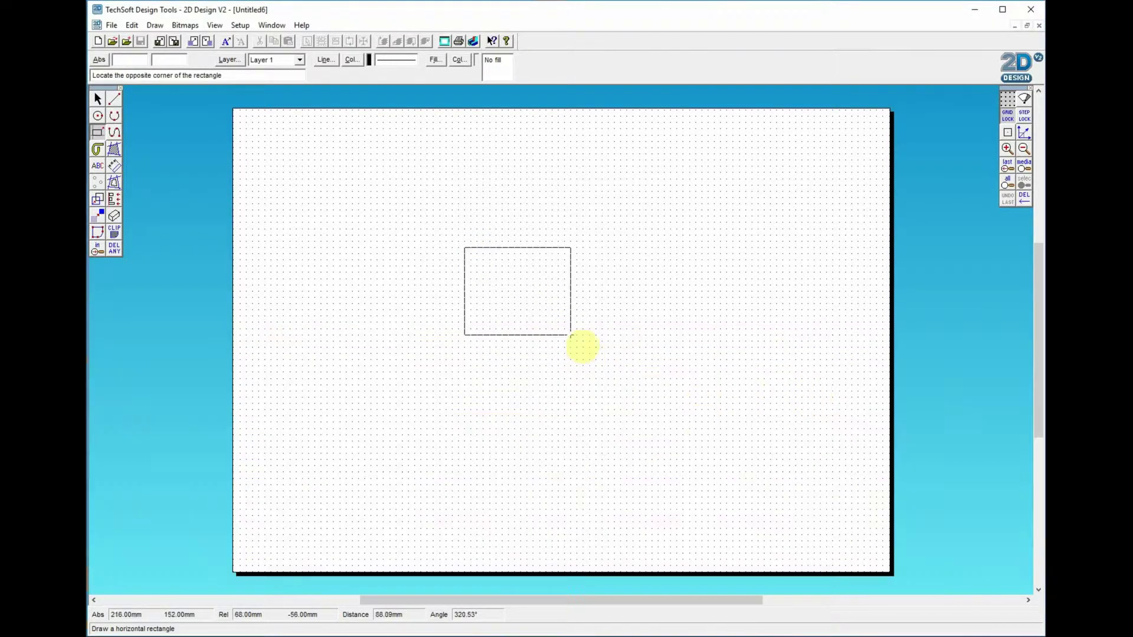
{"action": "left_click", "coordinate": [650, 404]}
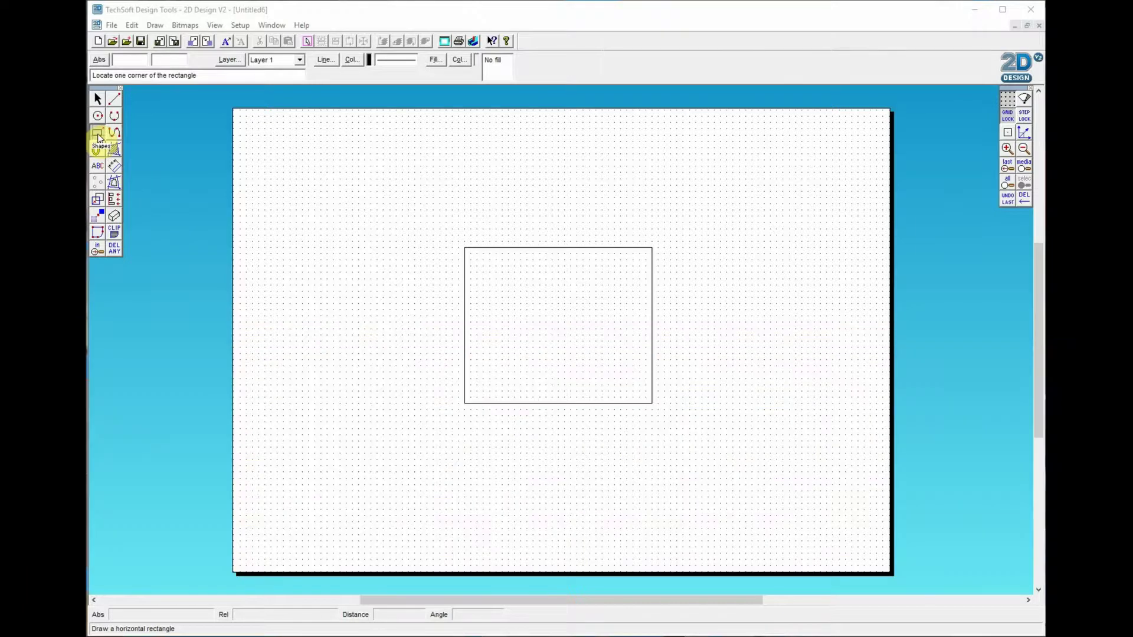
{"action": "left_click", "coordinate": [464, 247]}
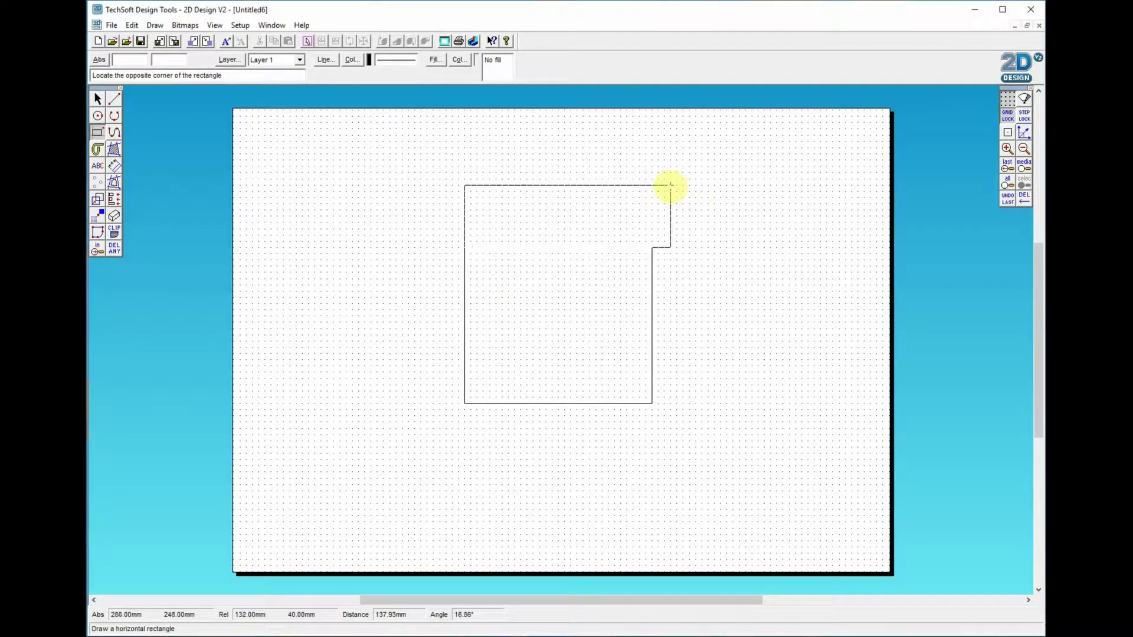
{"action": "left_click", "coordinate": [652, 173]}
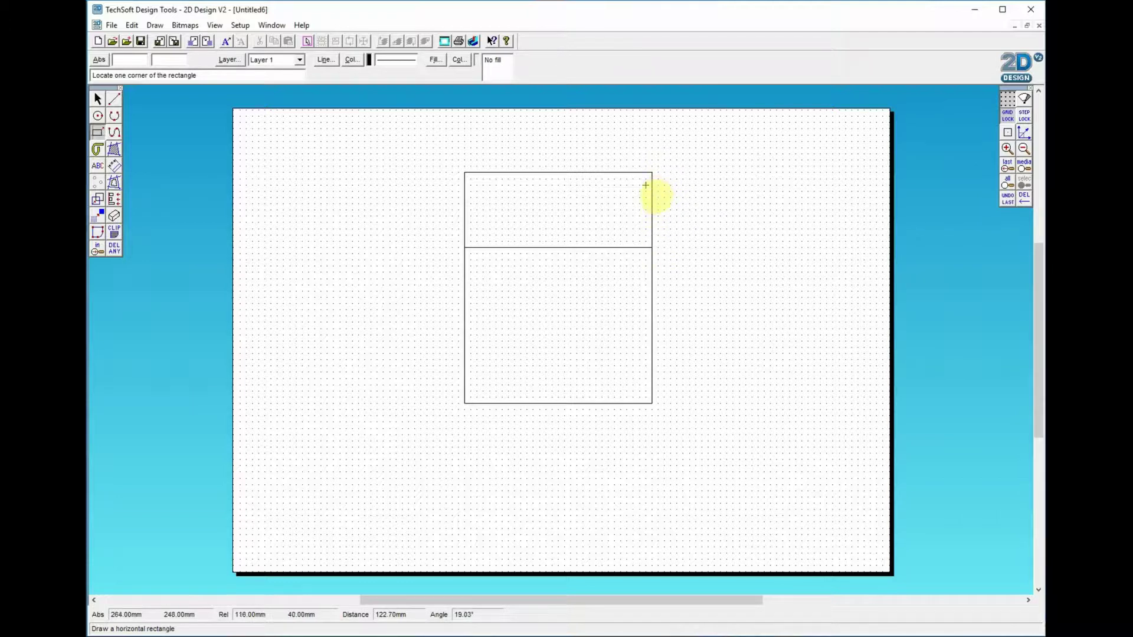
Add a vertical dimension reading 48 beside the upper panel's right edge.
{"action": "left_click", "coordinate": [115, 165]}
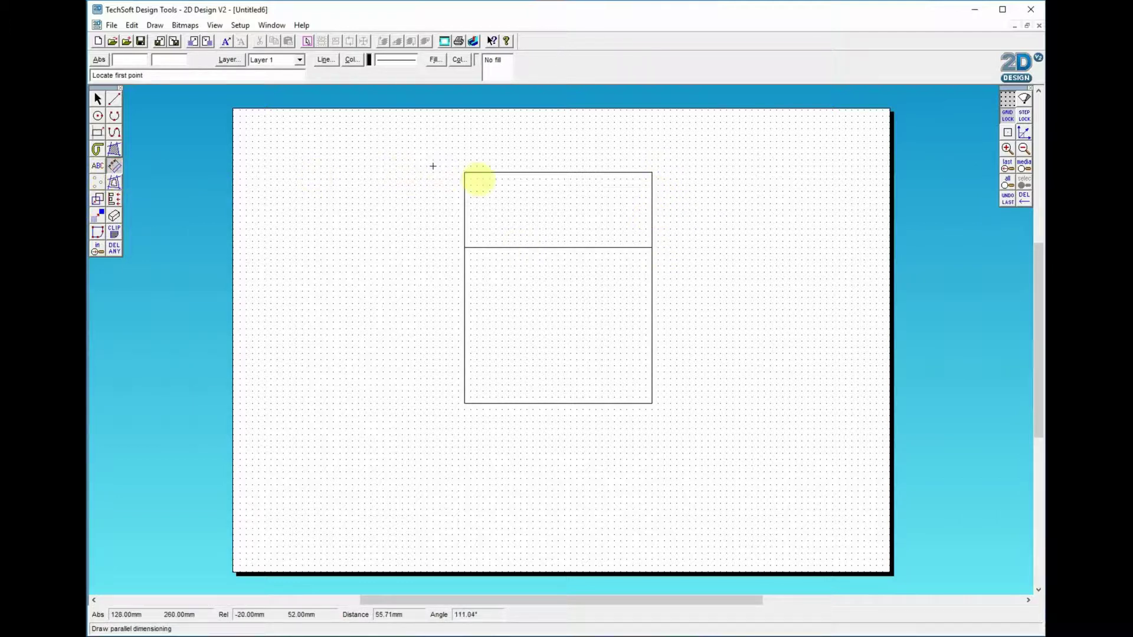
{"action": "left_click", "coordinate": [655, 247]}
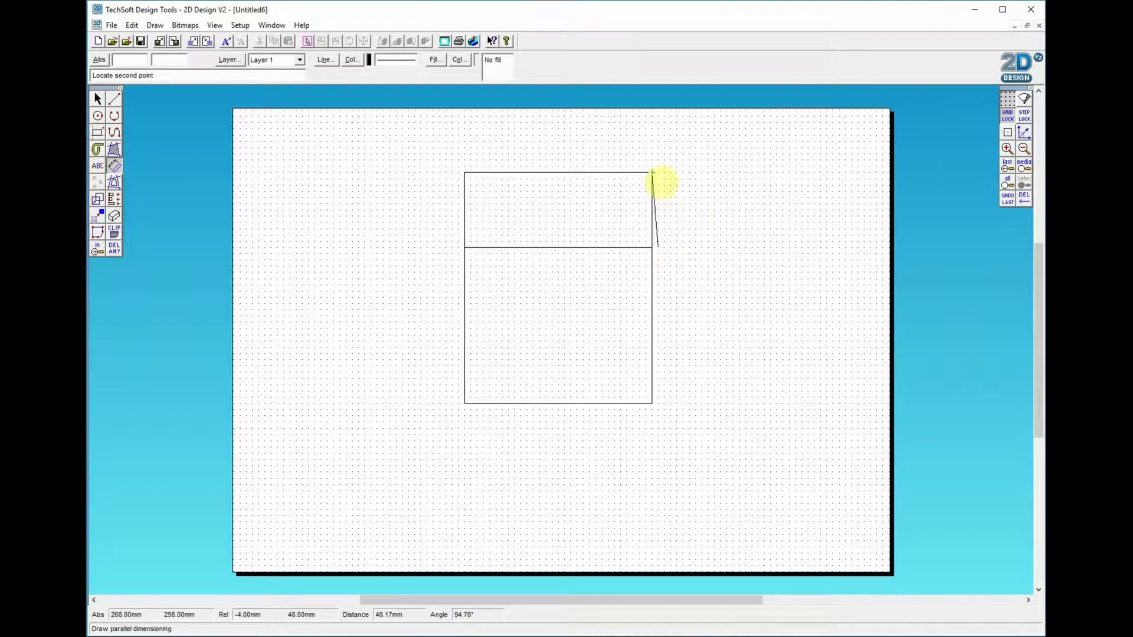
{"action": "left_click", "coordinate": [653, 172]}
{"action": "left_click", "coordinate": [719, 210]}
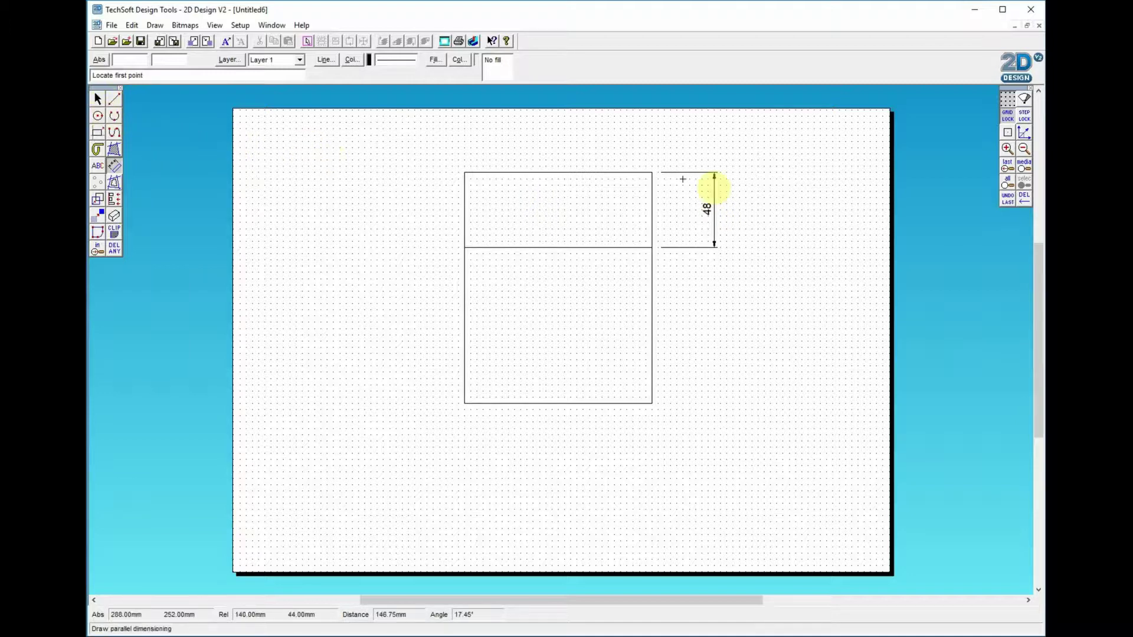
Stretch the upper panel taller and extend its dimension so it reads 68.
{"action": "left_click", "coordinate": [98, 98]}
{"action": "left_click", "coordinate": [576, 193]}
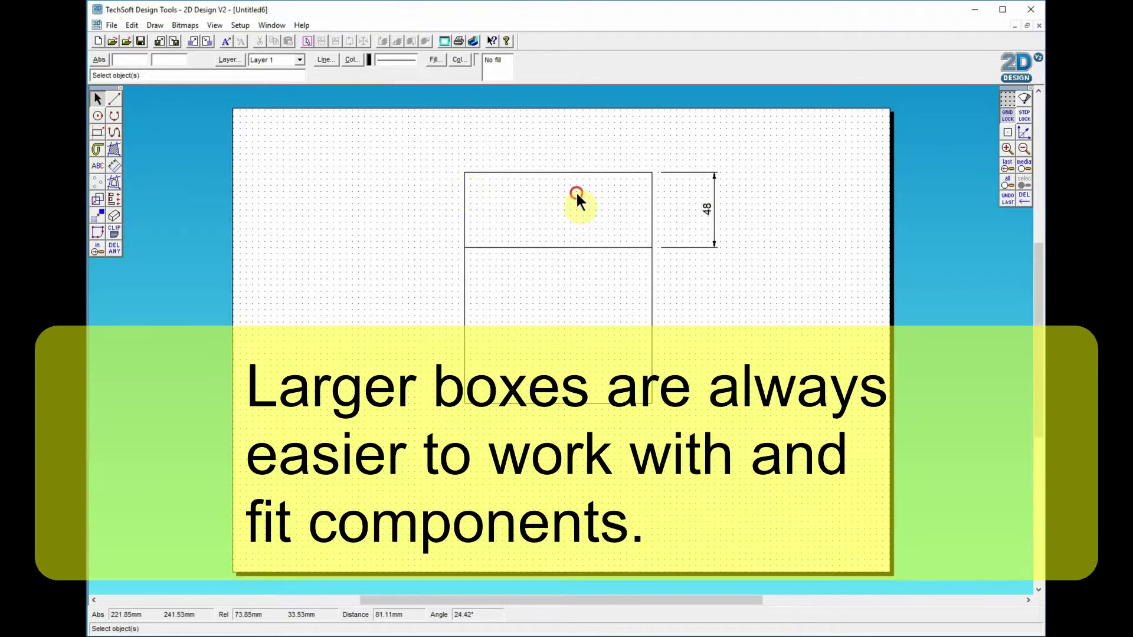
{"action": "left_click", "coordinate": [566, 173]}
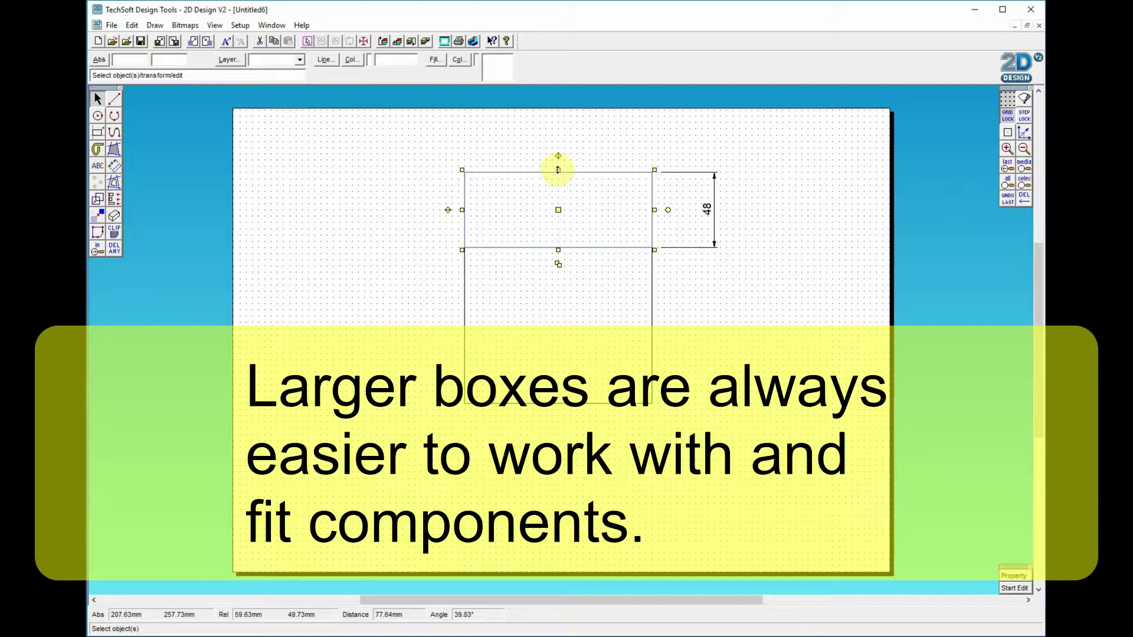
{"action": "left_click_drag", "start_coordinate": [558, 170], "coordinate": [560, 140]}
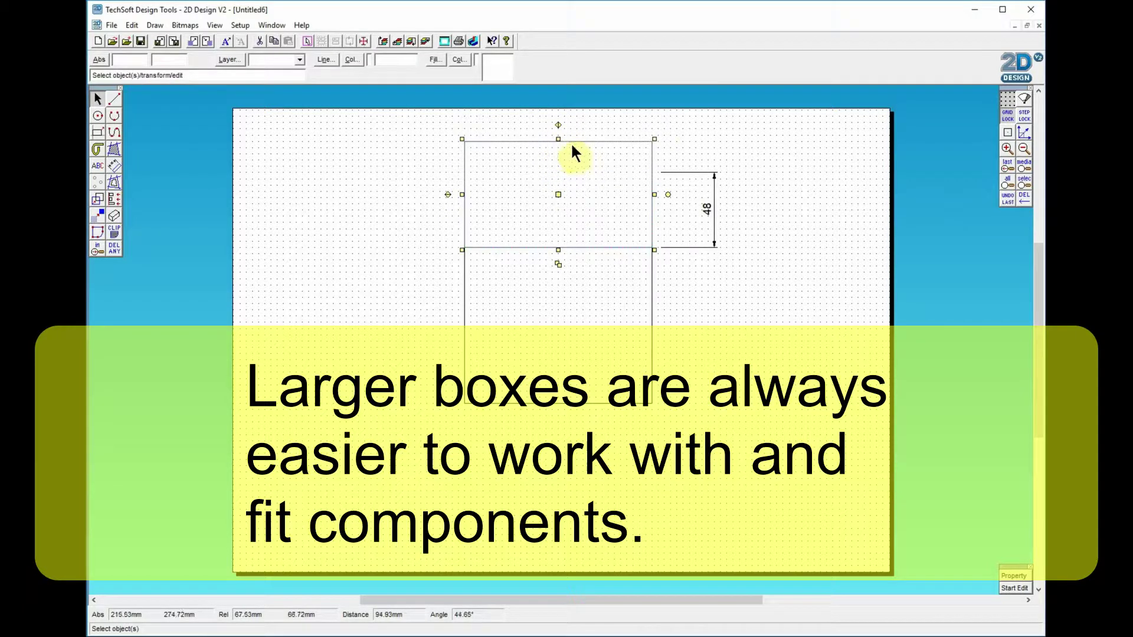
{"action": "left_click", "coordinate": [712, 173]}
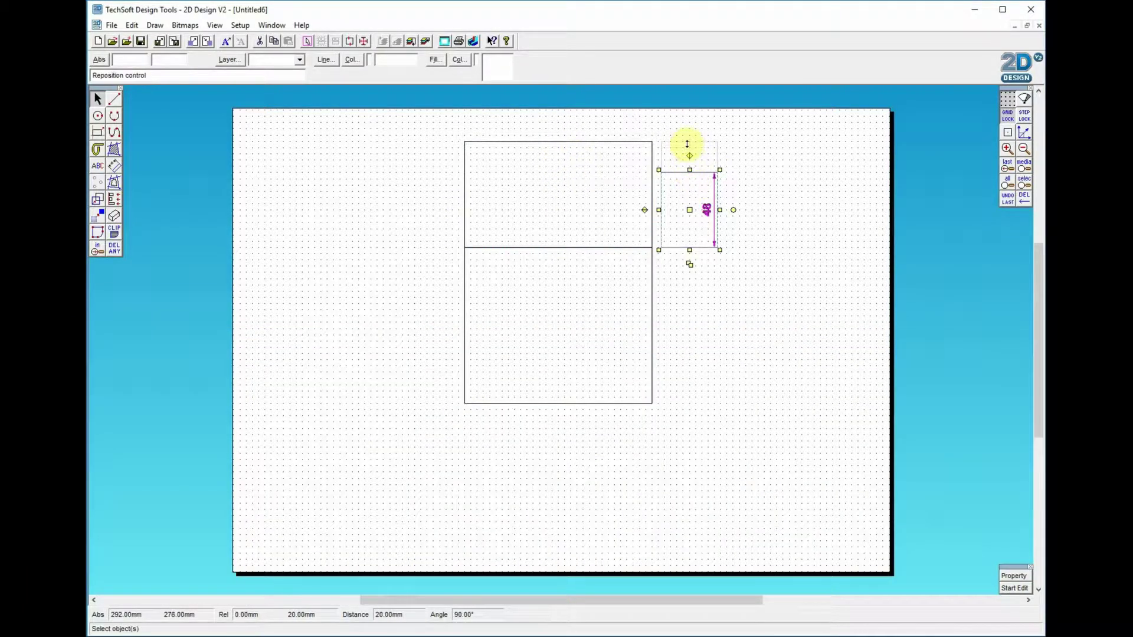
{"action": "left_click_drag", "start_coordinate": [687, 144], "coordinate": [688, 142]}
{"action": "left_click", "coordinate": [790, 180]}
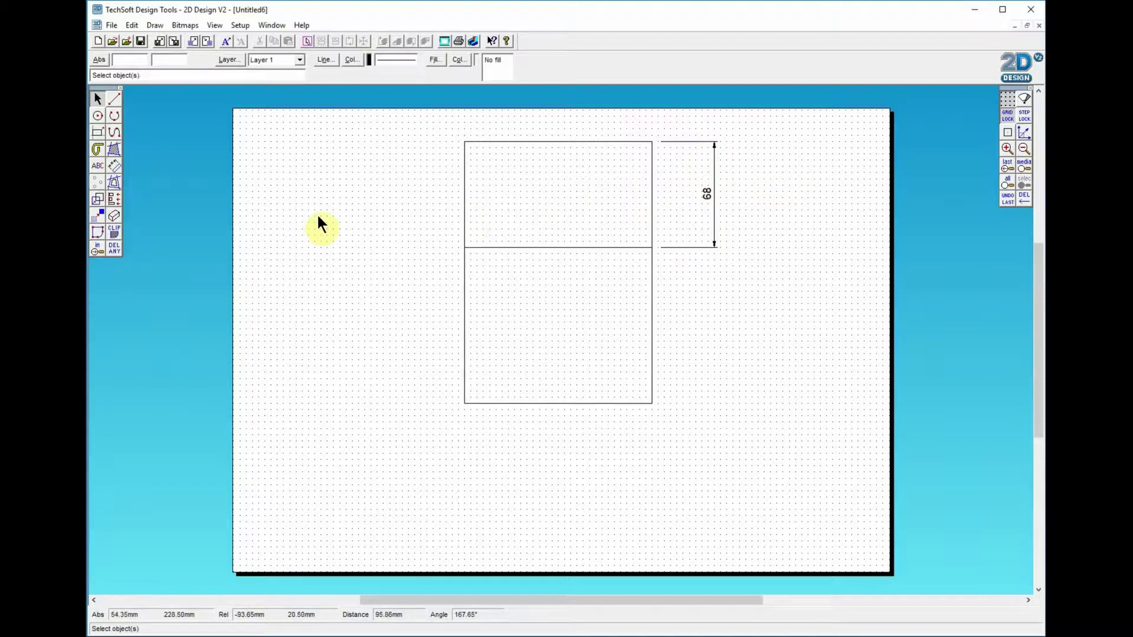
{"action": "left_click", "coordinate": [492, 143]}
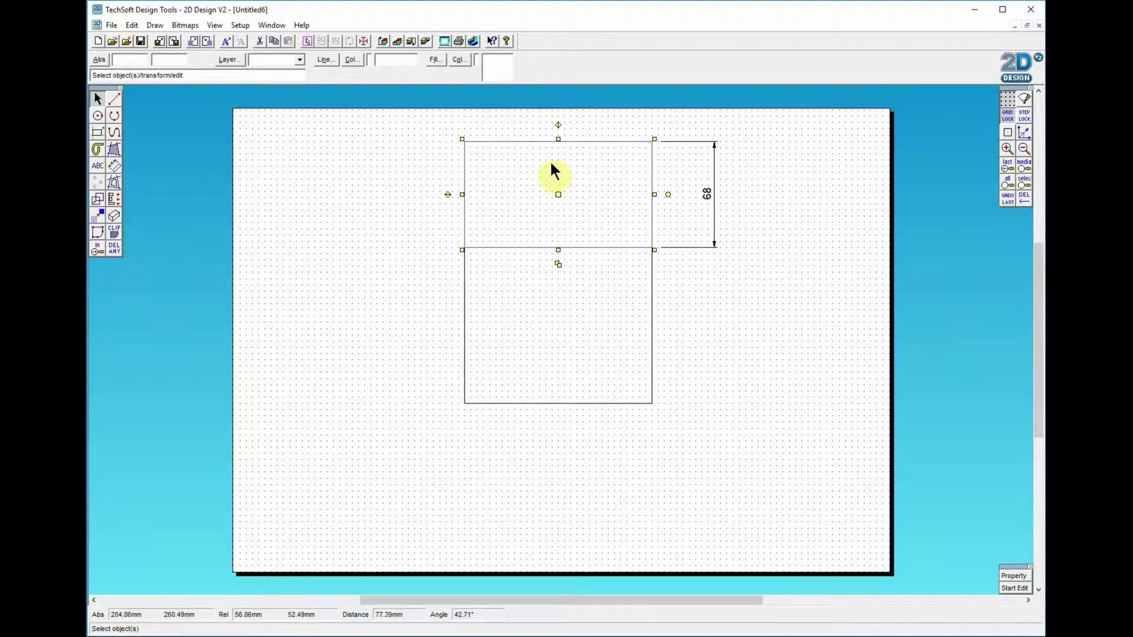
{"action": "left_click", "coordinate": [570, 337]}
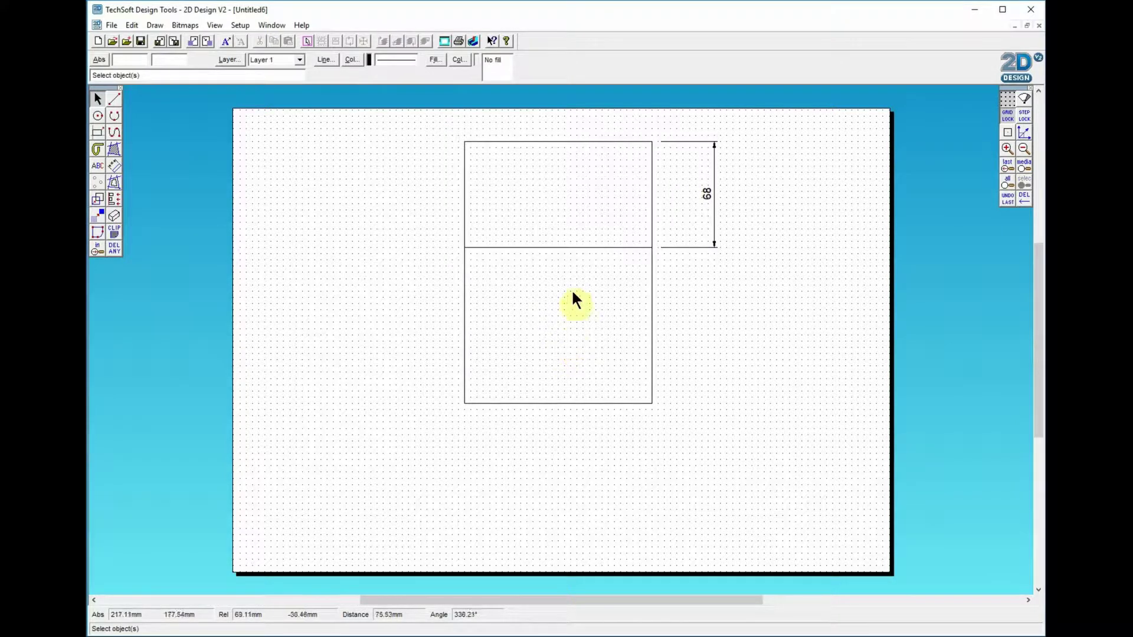
{"action": "left_click", "coordinate": [564, 246]}
{"action": "left_click", "coordinate": [465, 324]}
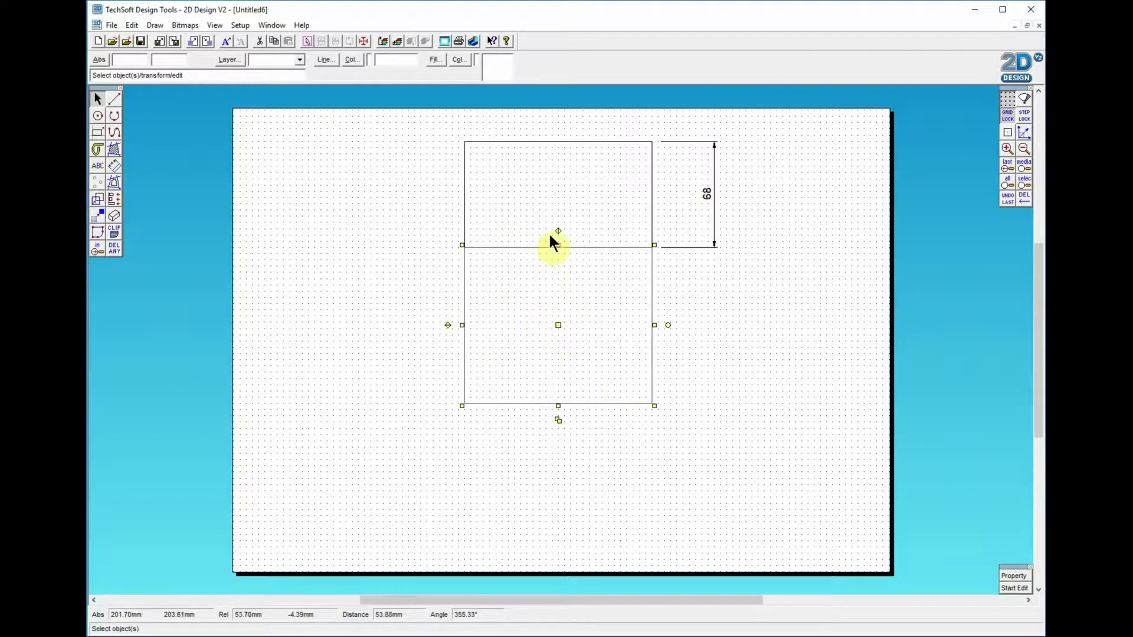
{"action": "left_click", "coordinate": [539, 142]}
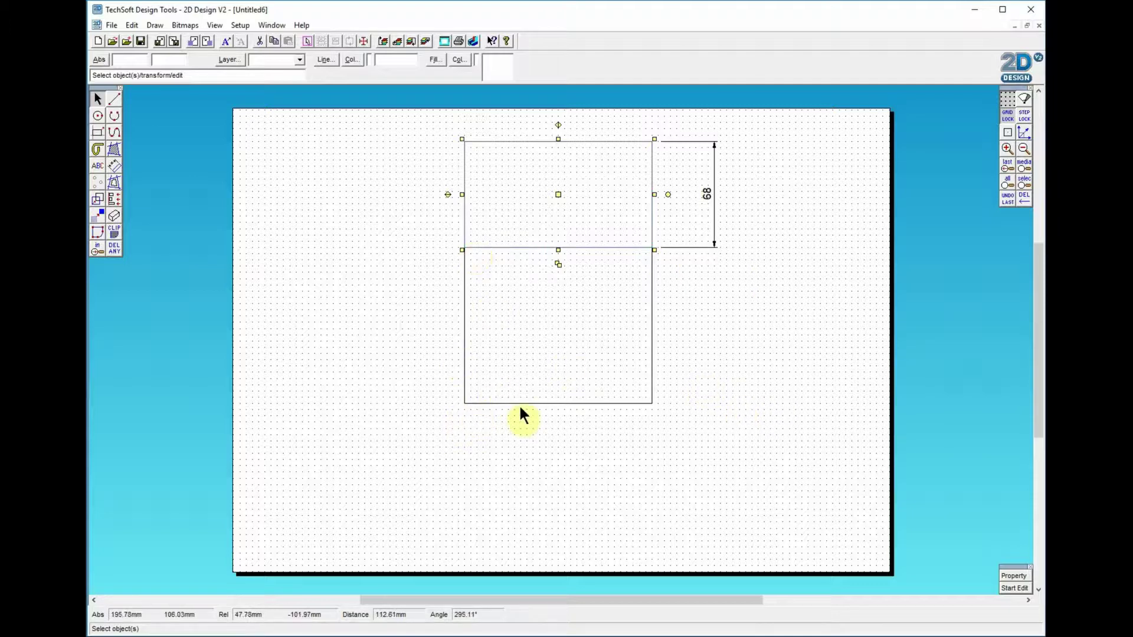
{"action": "left_click", "coordinate": [748, 335]}
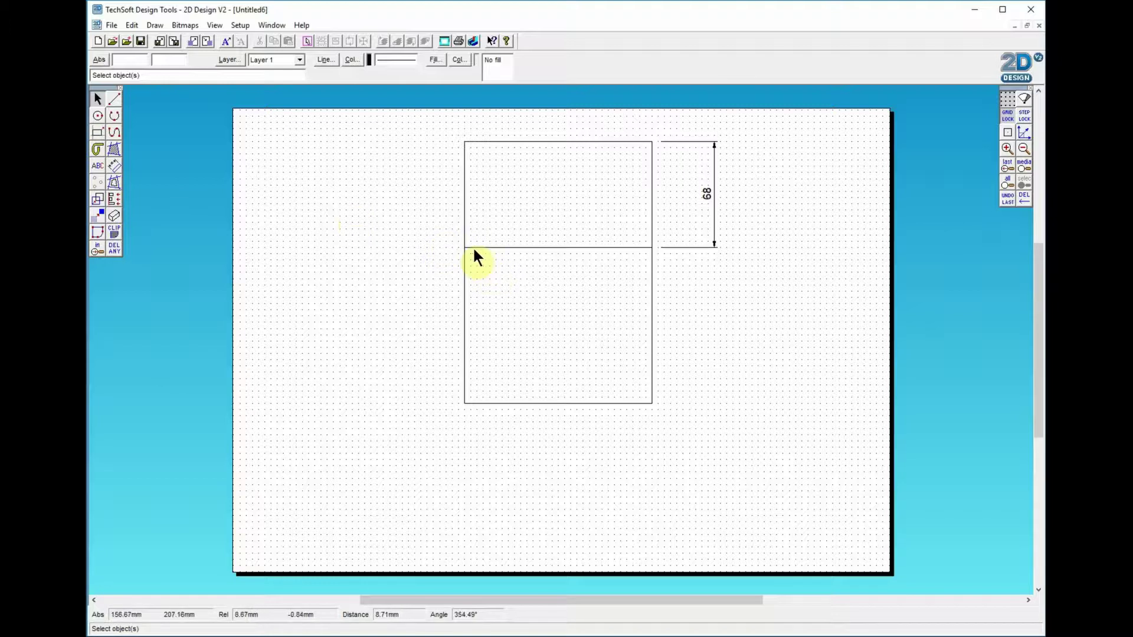
Draw a side panel left of the lower panel, spanning its full height.
{"action": "left_click", "coordinate": [97, 132]}
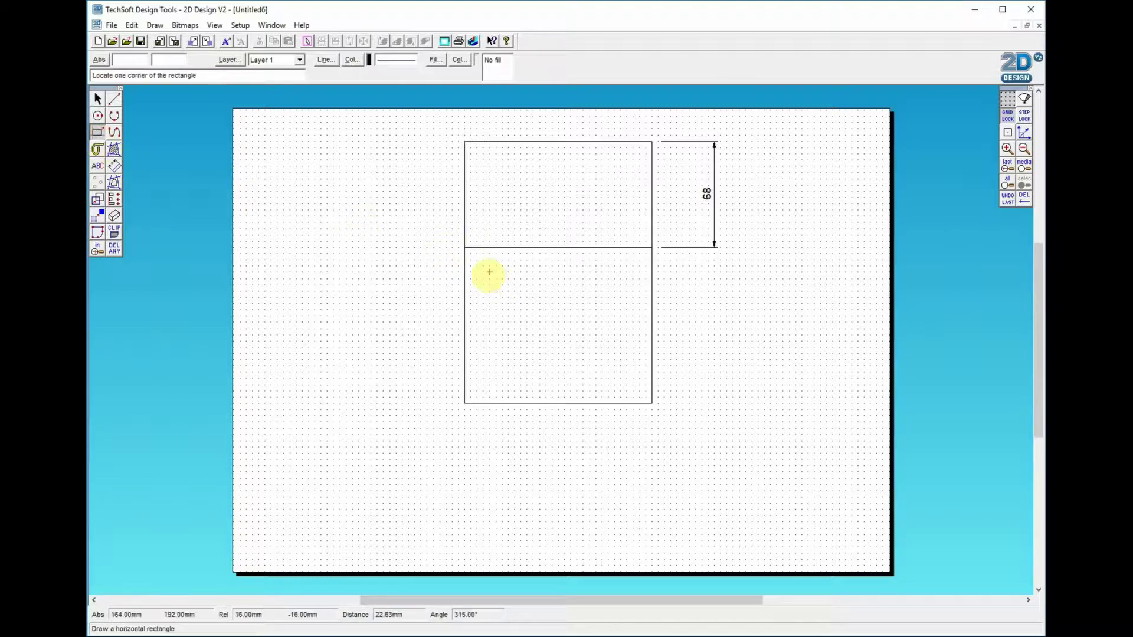
{"action": "left_click", "coordinate": [464, 247]}
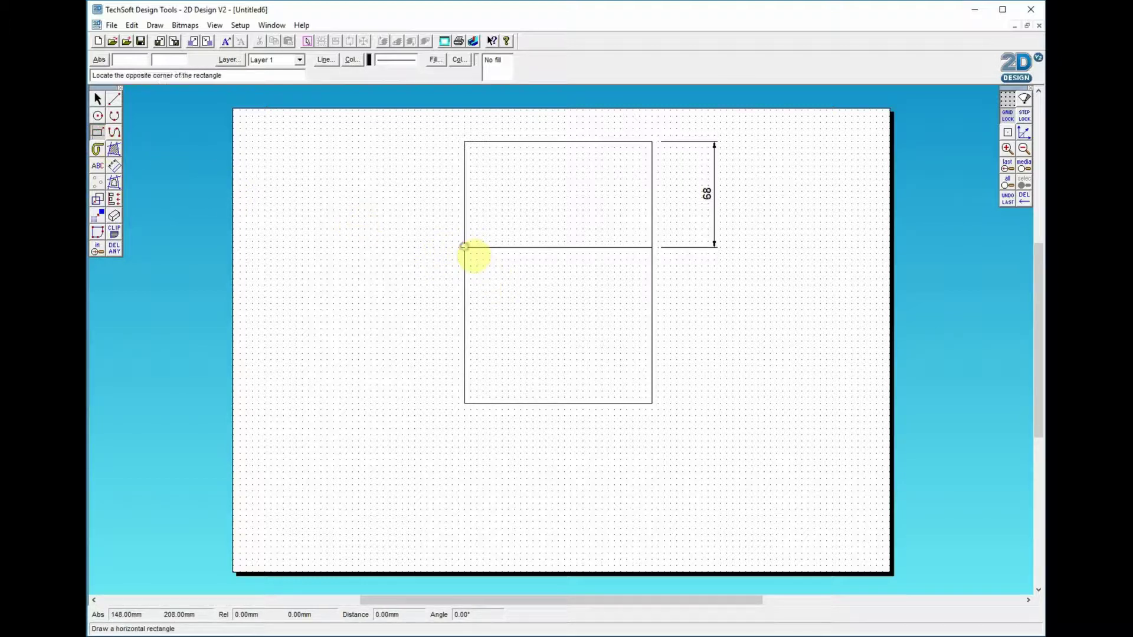
{"action": "left_click", "coordinate": [358, 404]}
{"action": "left_click", "coordinate": [97, 99]}
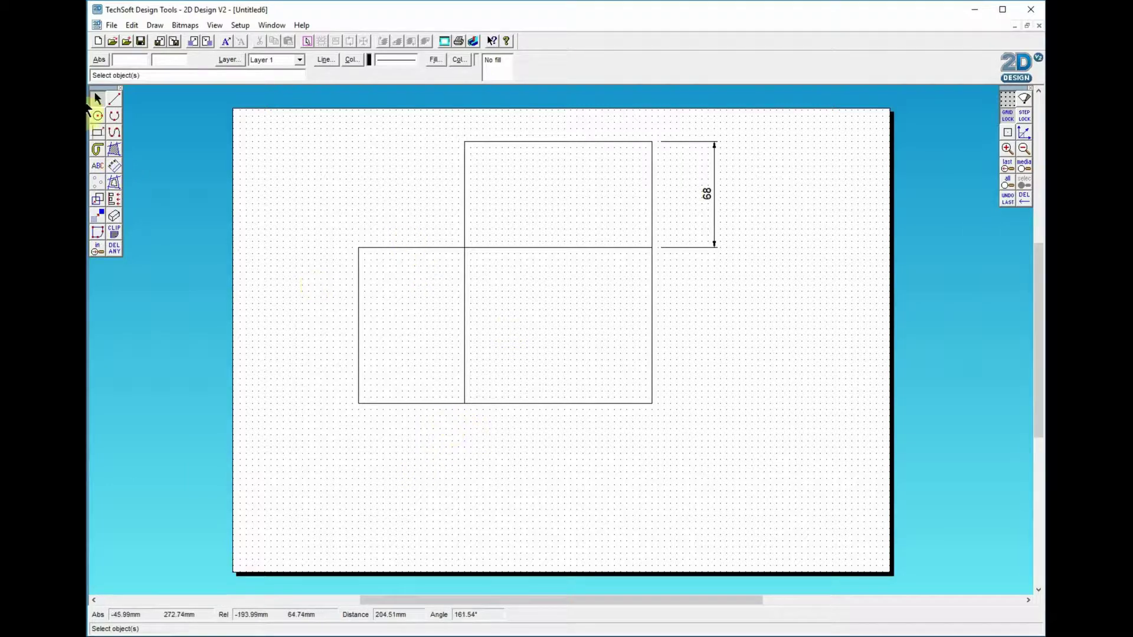
Dimension the side panel's width, placing a 68 dimension below it.
{"action": "left_click", "coordinate": [114, 166]}
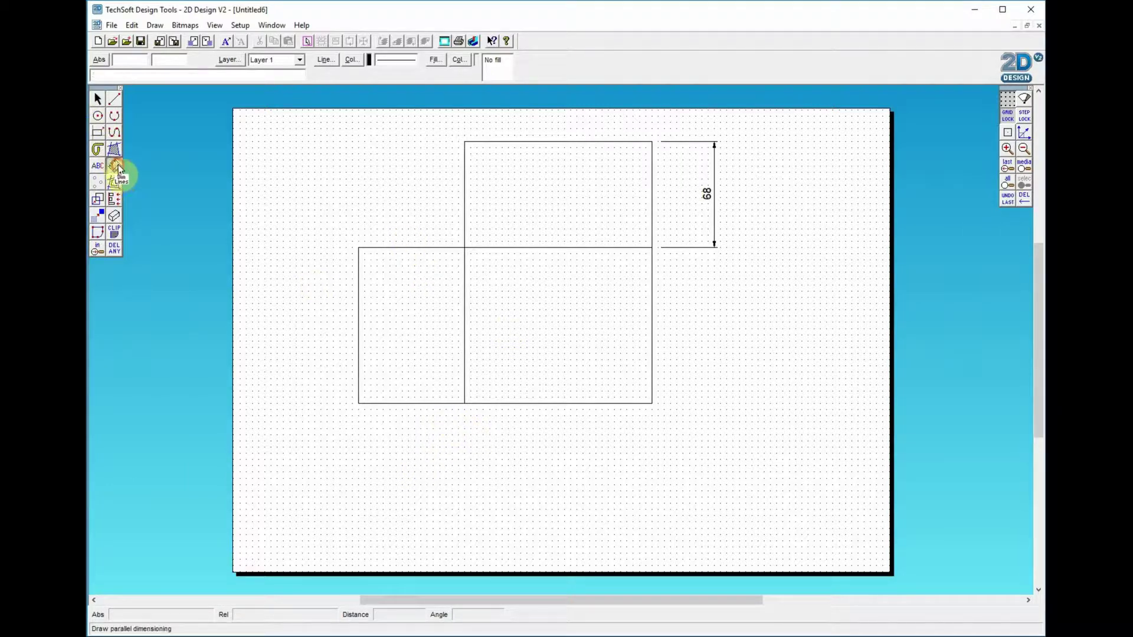
{"action": "left_click", "coordinate": [465, 409]}
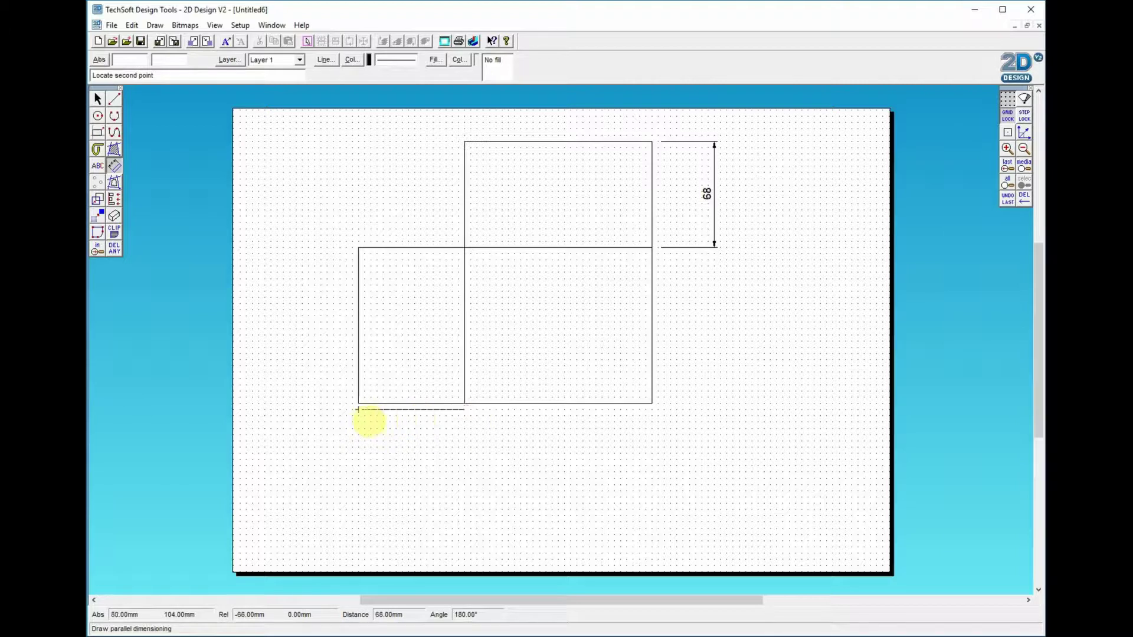
{"action": "left_click", "coordinate": [358, 409]}
{"action": "left_click", "coordinate": [420, 453]}
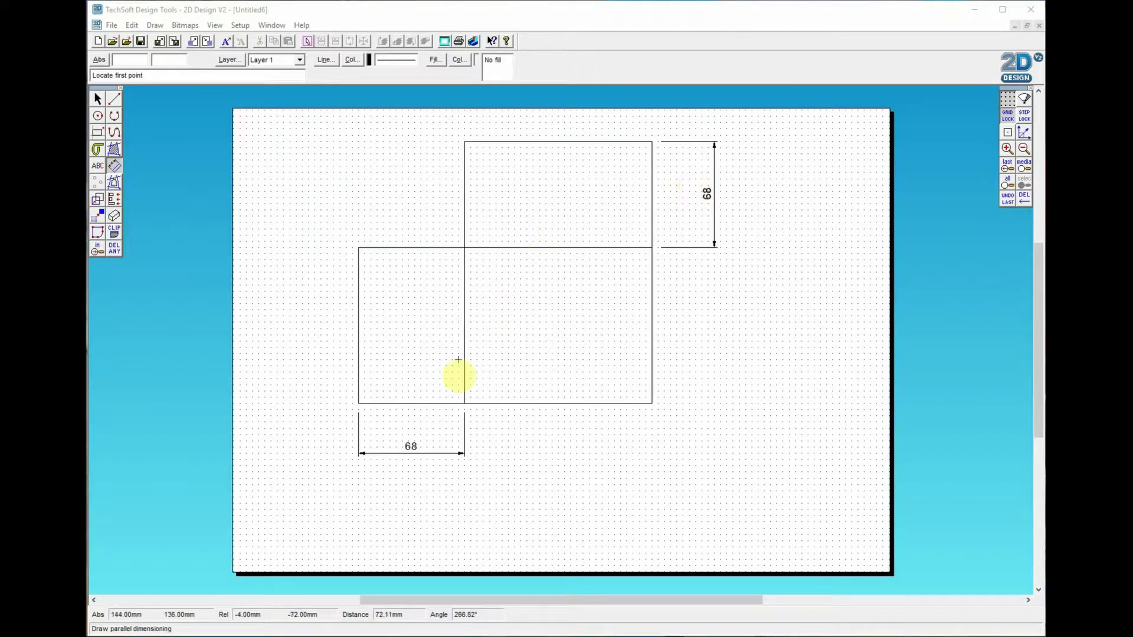
Delete the horizontal and vertical 68 dimensions.
{"action": "left_click", "coordinate": [98, 96]}
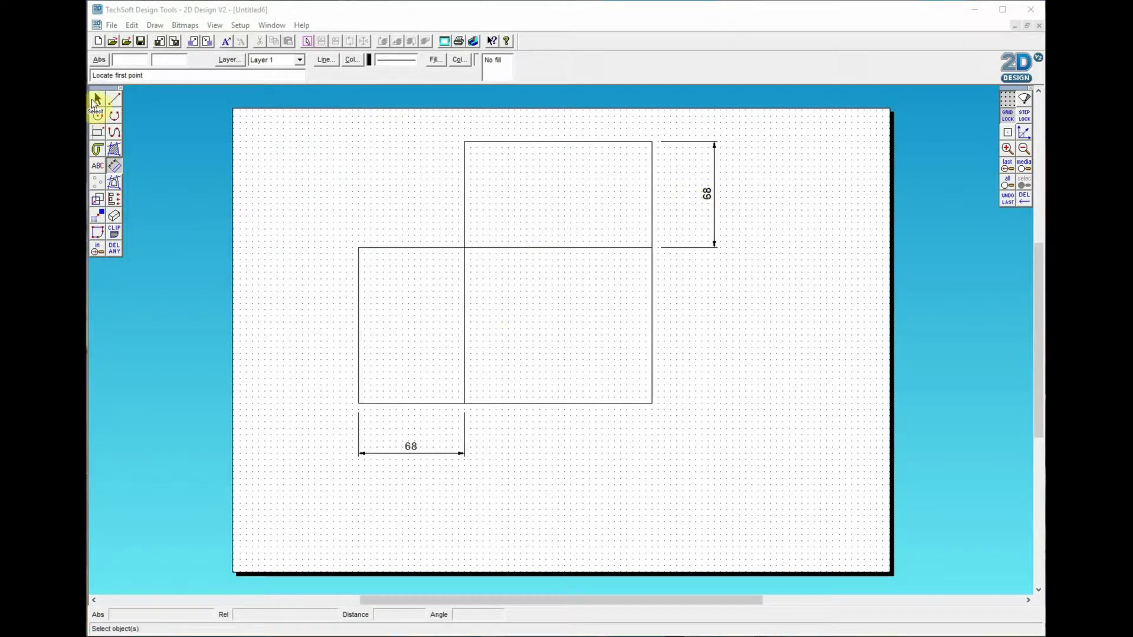
{"action": "left_click", "coordinate": [412, 447]}
{"action": "left_click", "coordinate": [416, 442]}
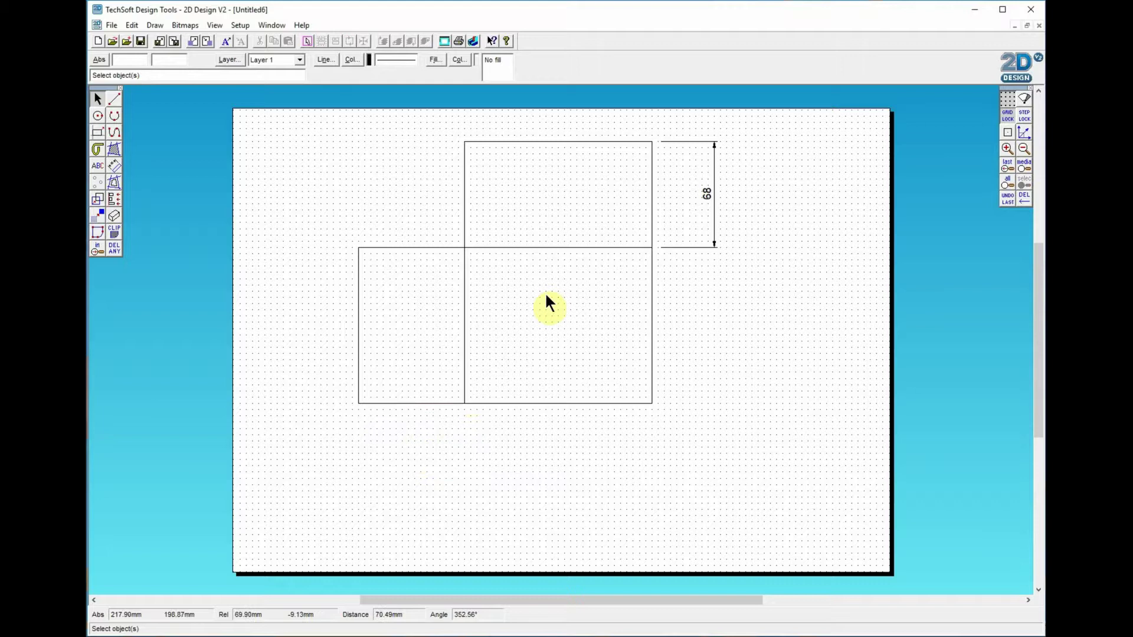
{"action": "left_click", "coordinate": [706, 193]}
{"action": "key", "text": "Delete"}
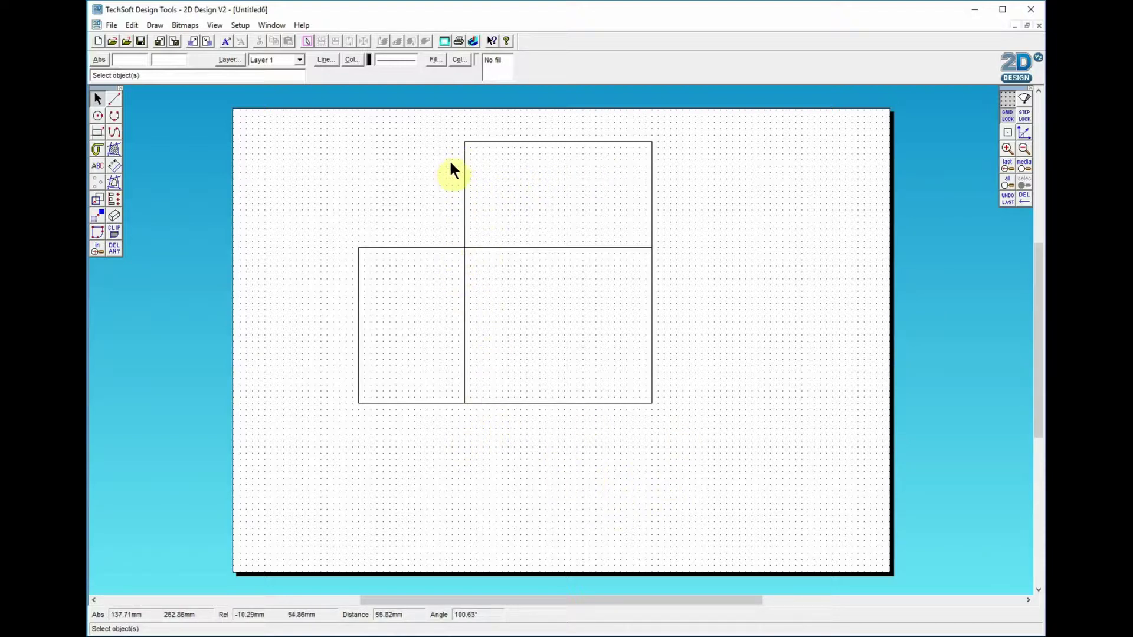
{"action": "left_click", "coordinate": [505, 142]}
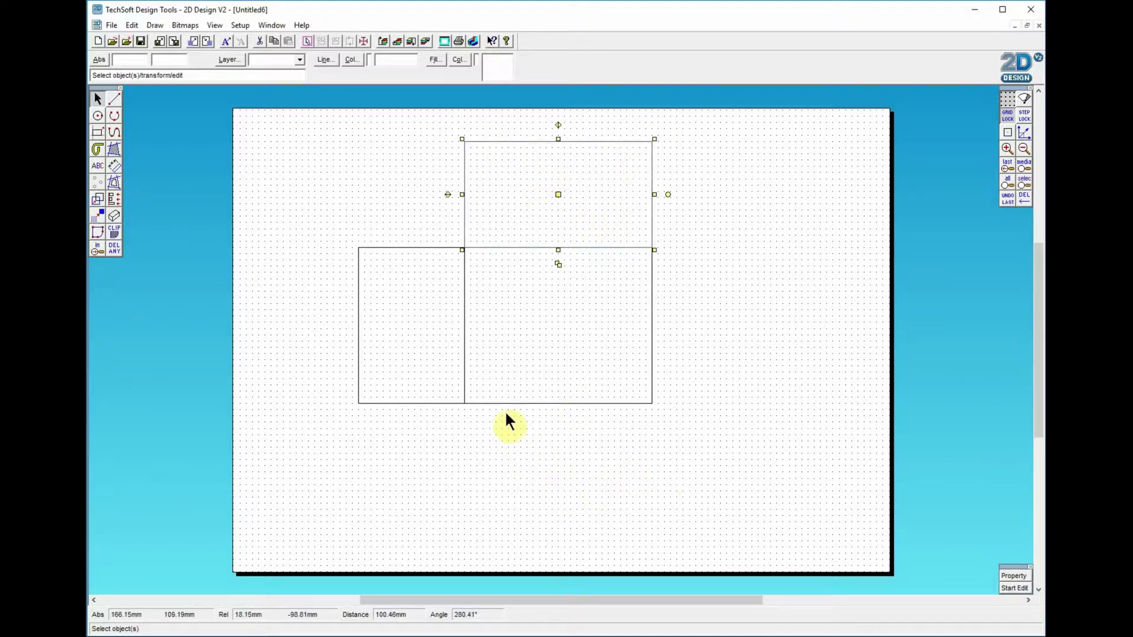
{"action": "left_click", "coordinate": [358, 261]}
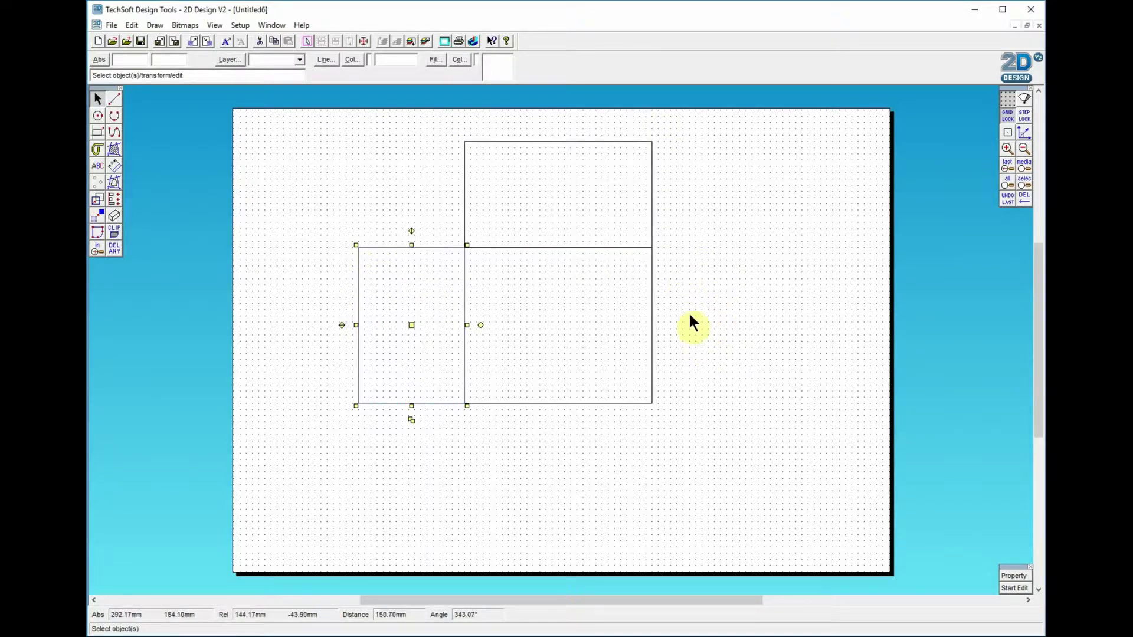
{"action": "left_click", "coordinate": [652, 316]}
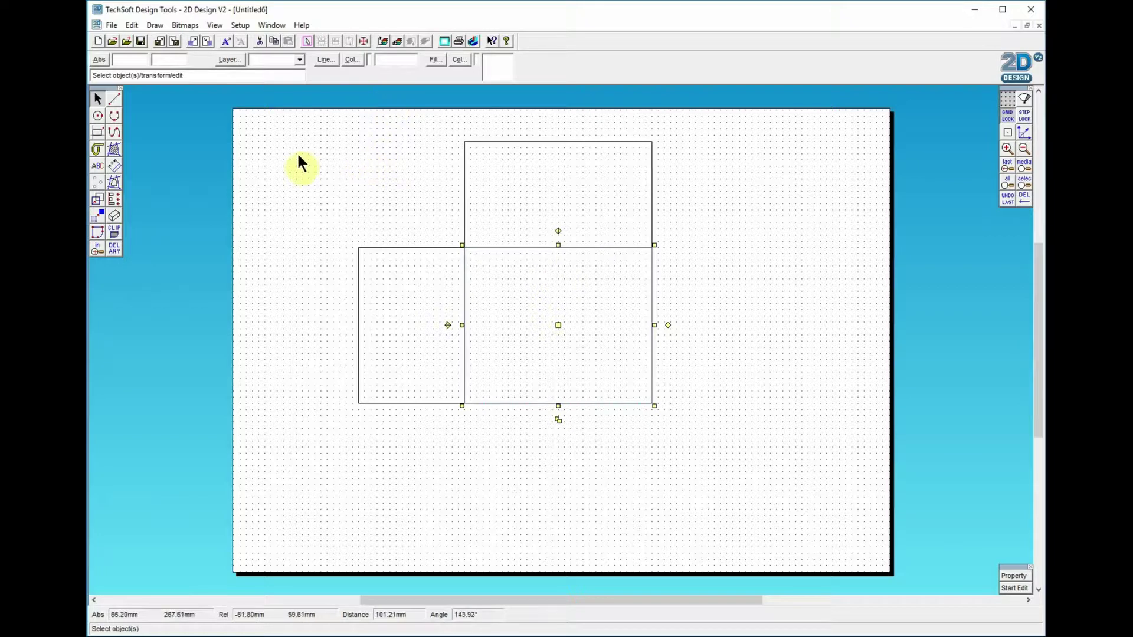
{"action": "left_click", "coordinate": [367, 188]}
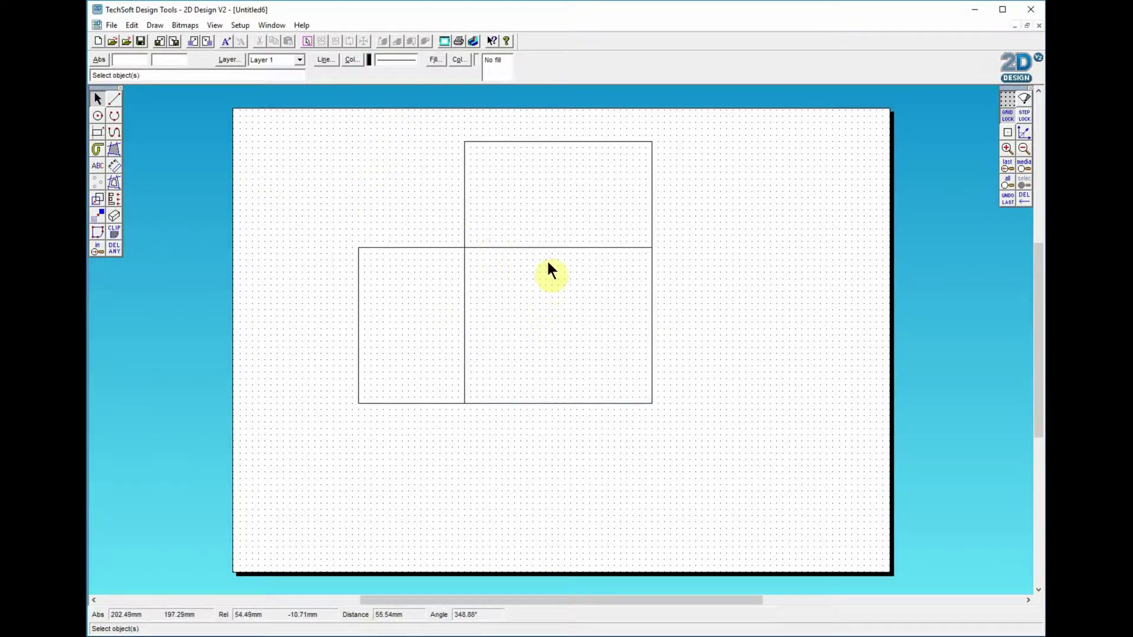
{"action": "left_click", "coordinate": [554, 141]}
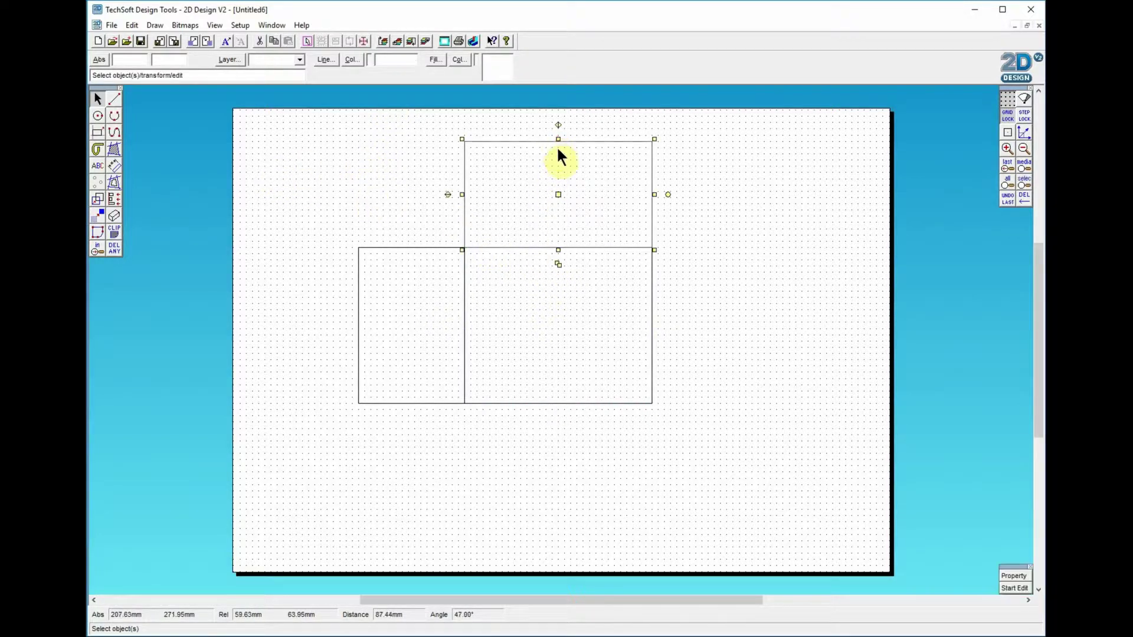
{"action": "left_click", "coordinate": [596, 299]}
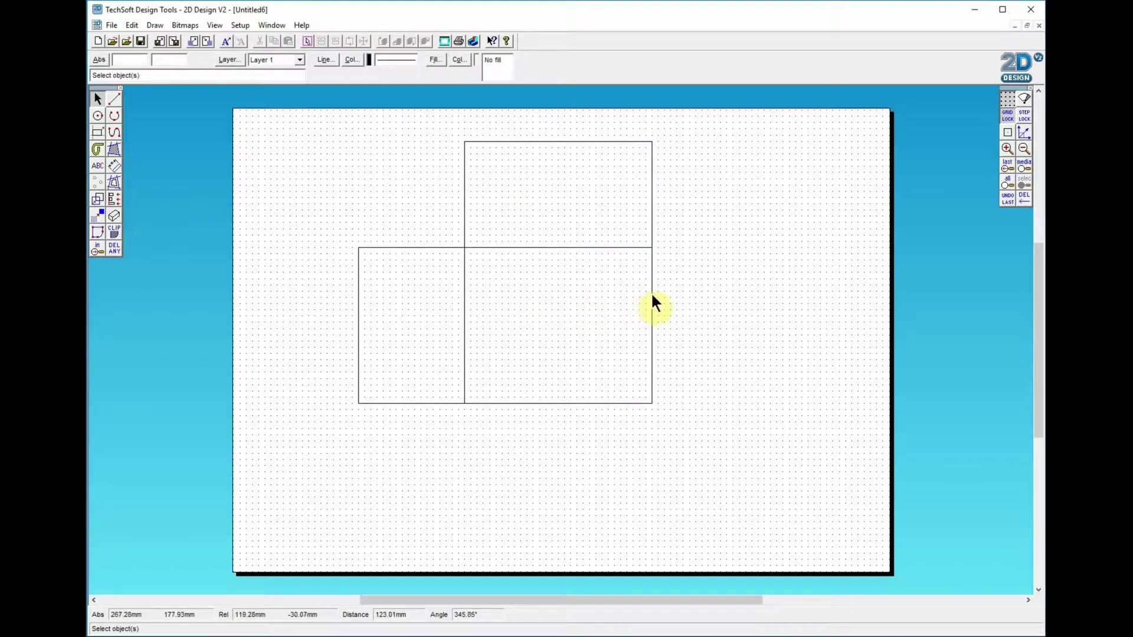
{"action": "left_click", "coordinate": [652, 295]}
{"action": "left_click", "coordinate": [717, 272]}
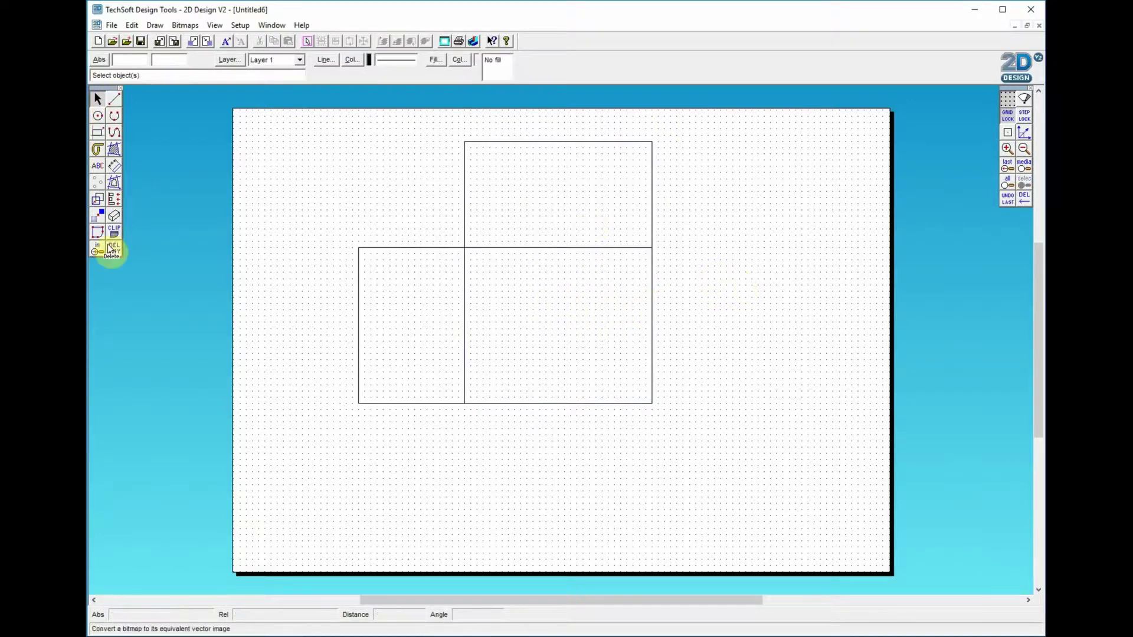
Draw a thin strip rectangle just under the top panel's join with the main panel.
{"action": "left_click", "coordinate": [98, 134]}
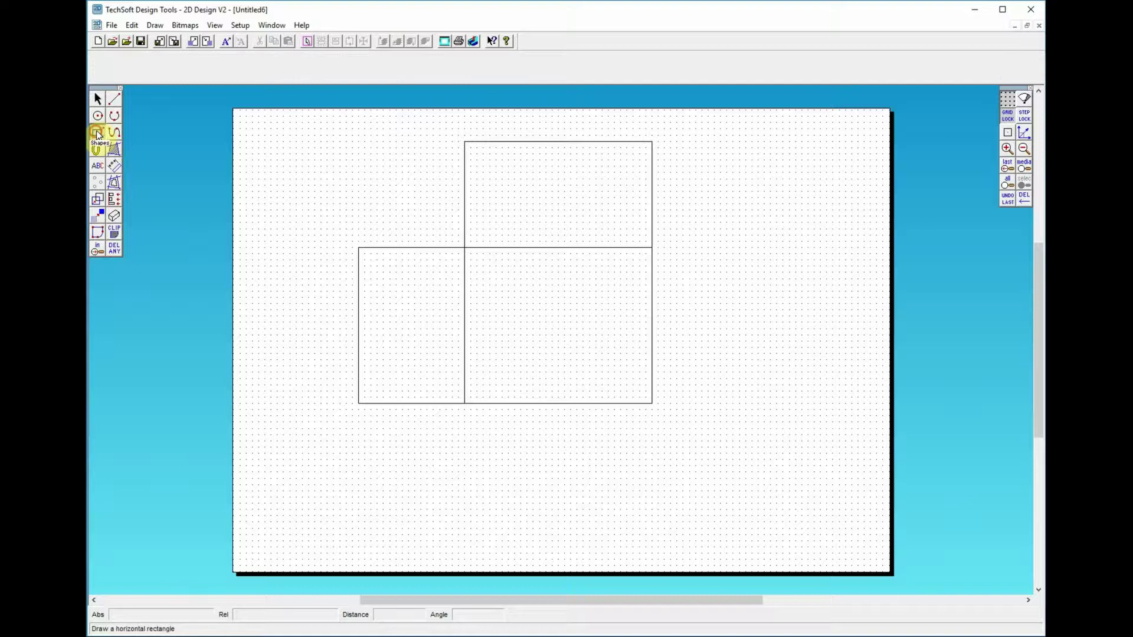
{"action": "left_click", "coordinate": [502, 248]}
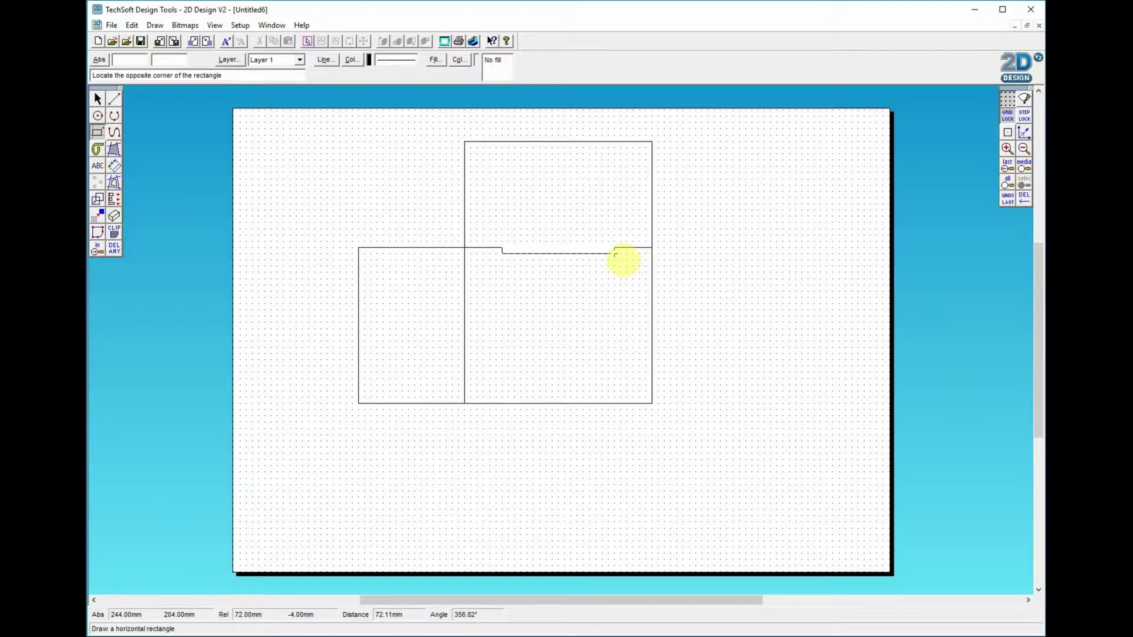
{"action": "left_click", "coordinate": [614, 253]}
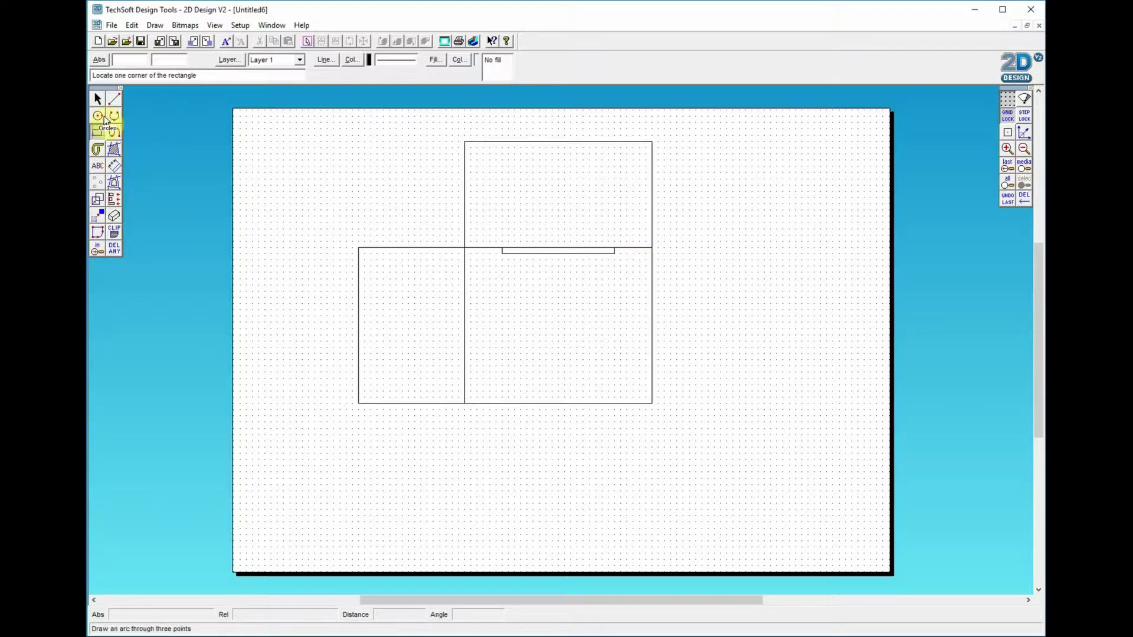
{"action": "left_click", "coordinate": [98, 102]}
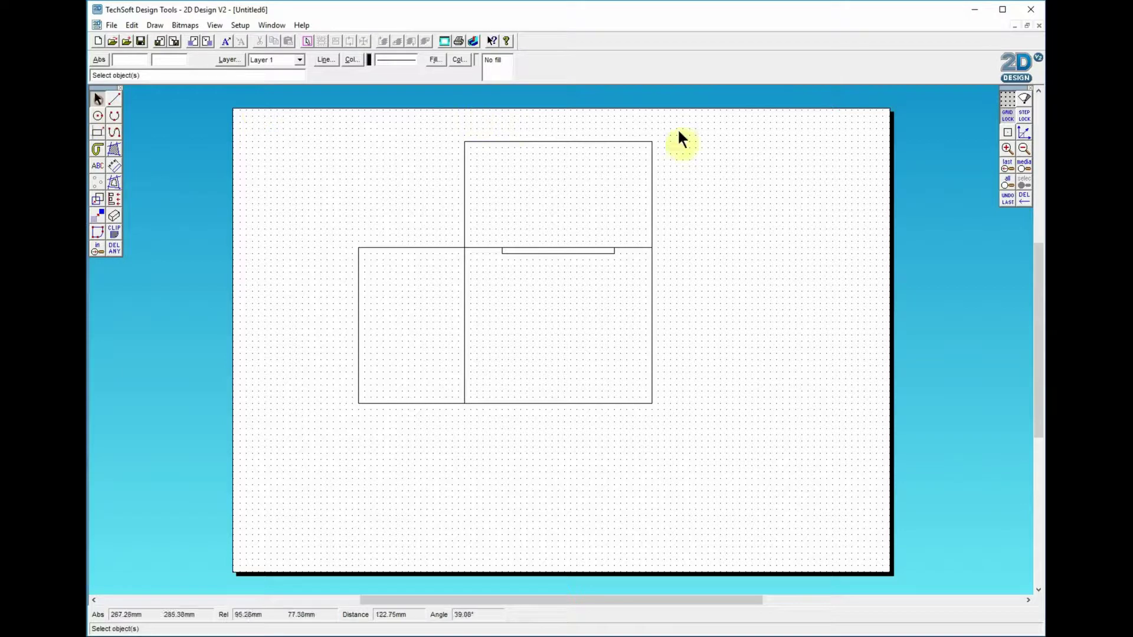
{"action": "left_click", "coordinate": [1006, 182]}
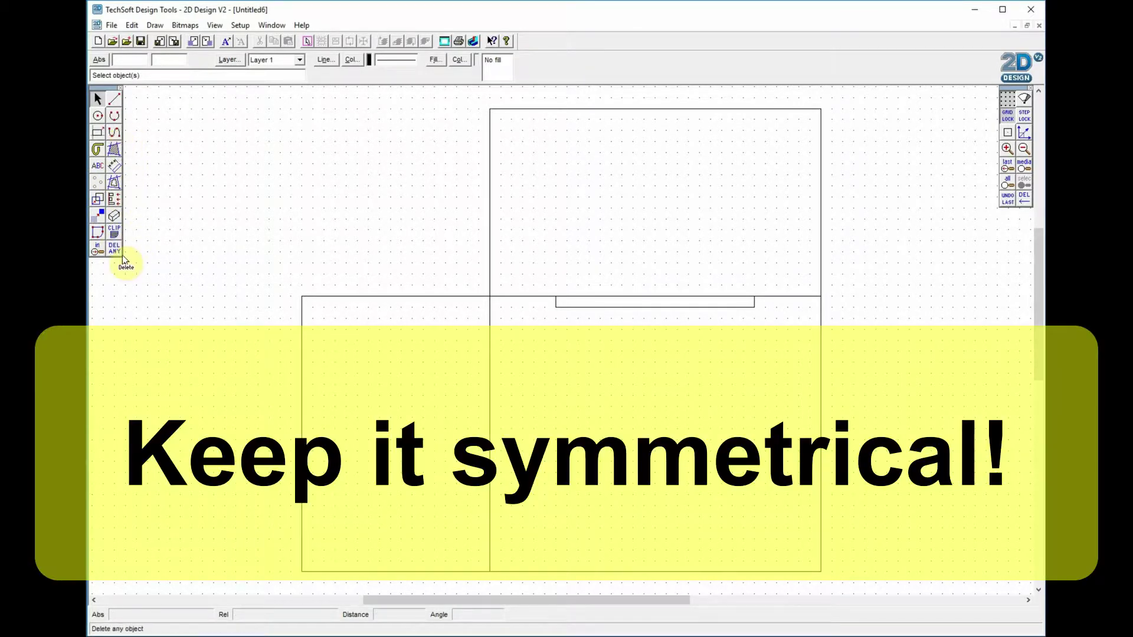
Trim the overlapping edge segments with DEL part so the join steps into a tab.
{"action": "left_click", "coordinate": [114, 248]}
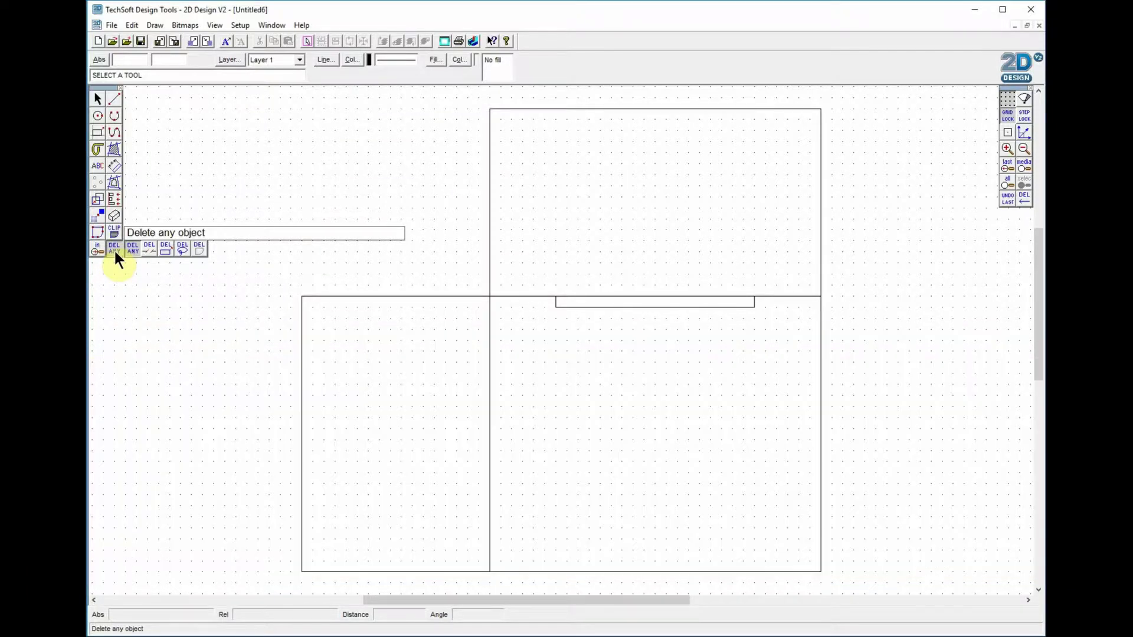
{"action": "left_click", "coordinate": [150, 248]}
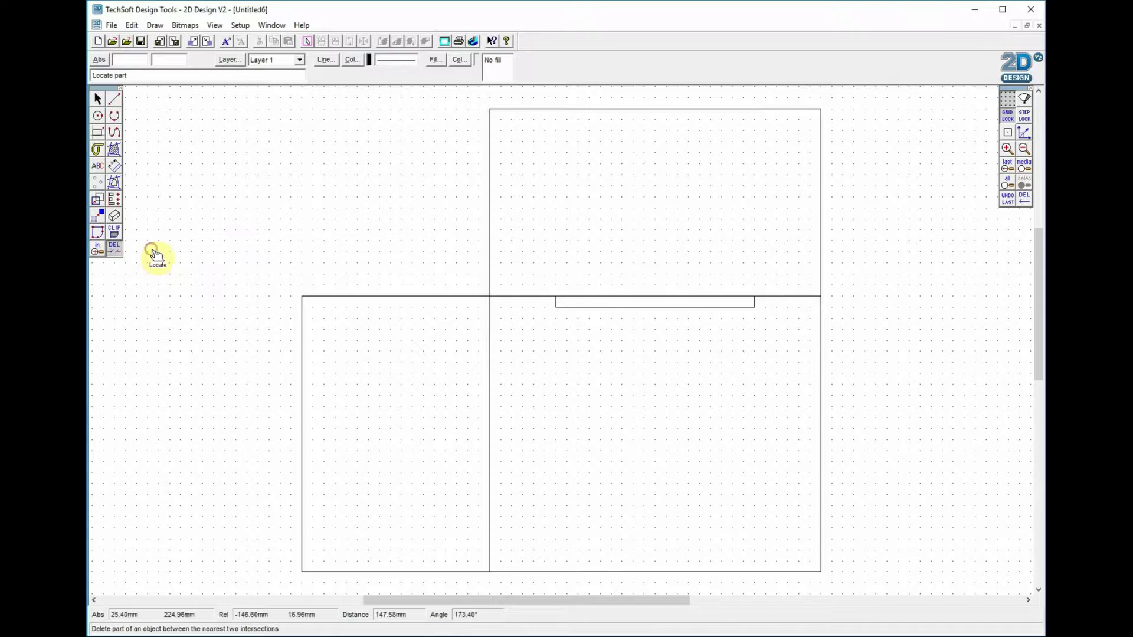
{"action": "left_click", "coordinate": [658, 297]}
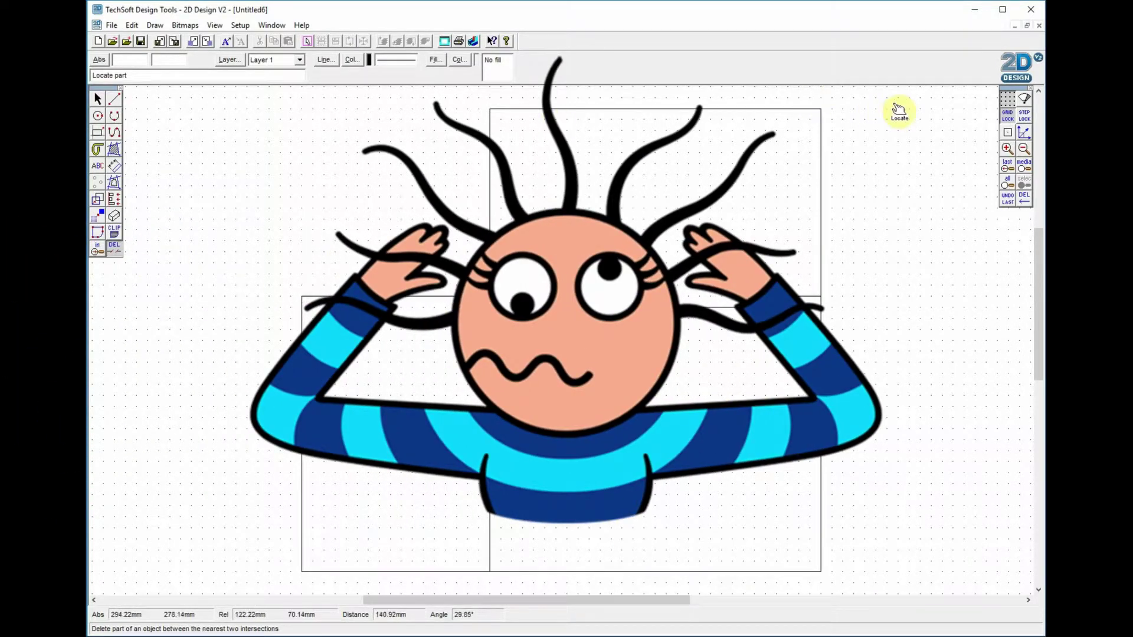
{"action": "left_click", "coordinate": [98, 99]}
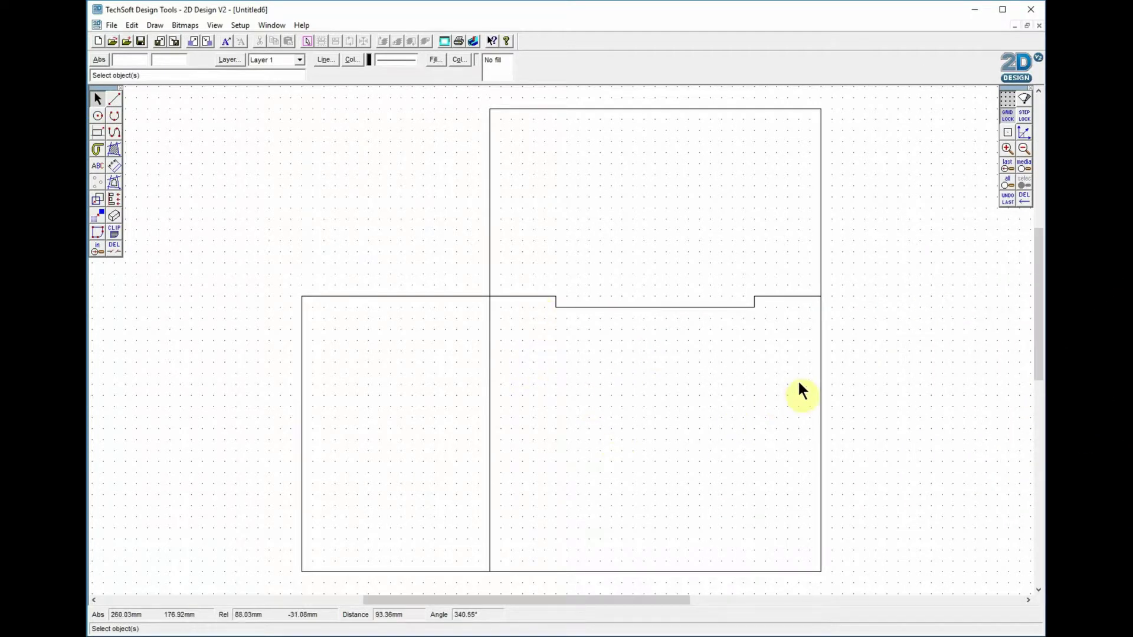
{"action": "left_click", "coordinate": [821, 389]}
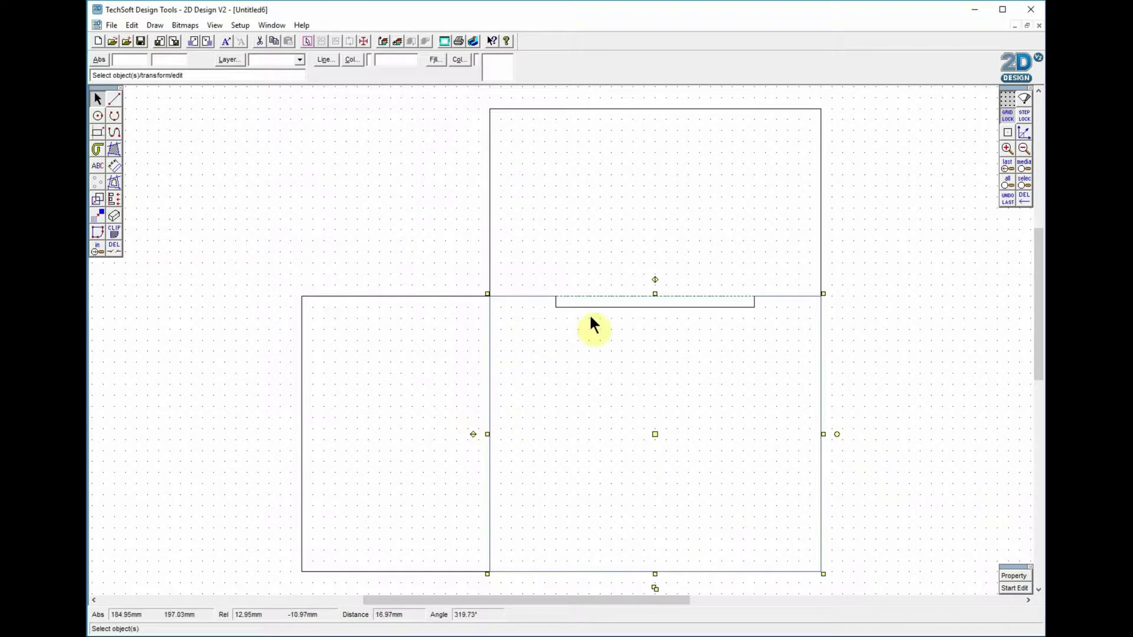
{"action": "left_click", "coordinate": [909, 344]}
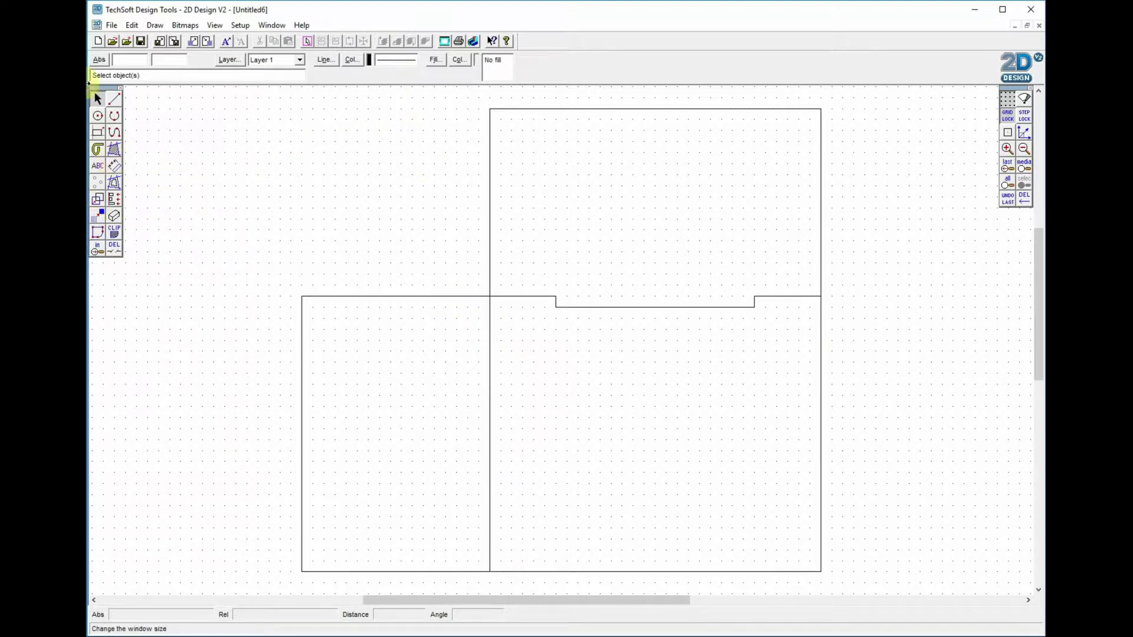
Draw a narrow rectangle along the vertical join between the side and main panels.
{"action": "left_click", "coordinate": [98, 132]}
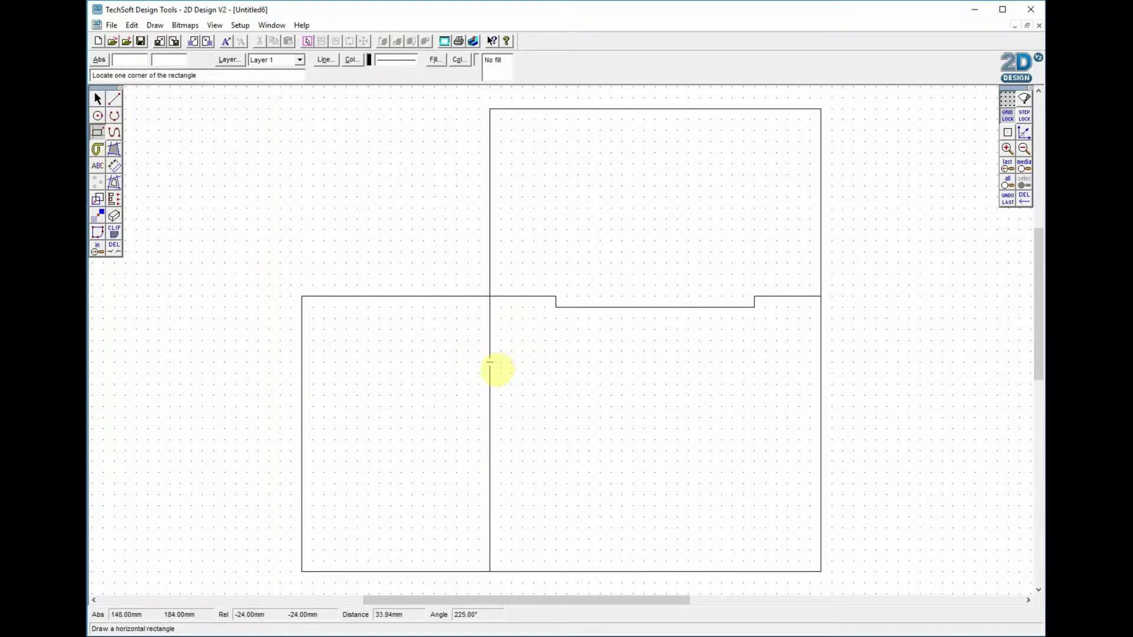
{"action": "left_click", "coordinate": [490, 362]}
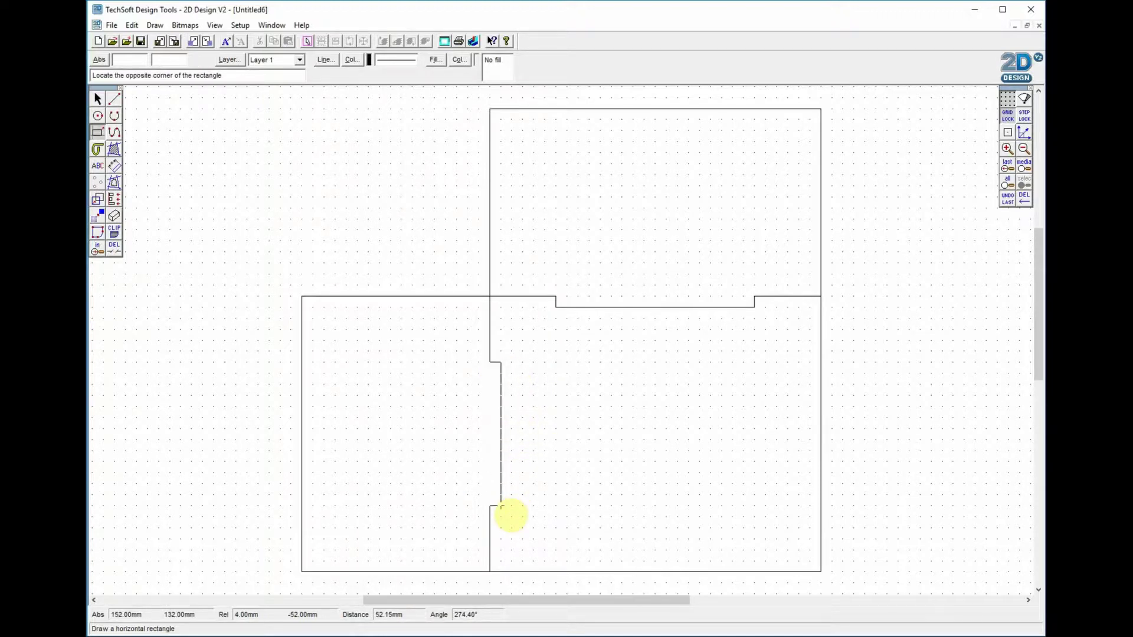
{"action": "left_click", "coordinate": [501, 506]}
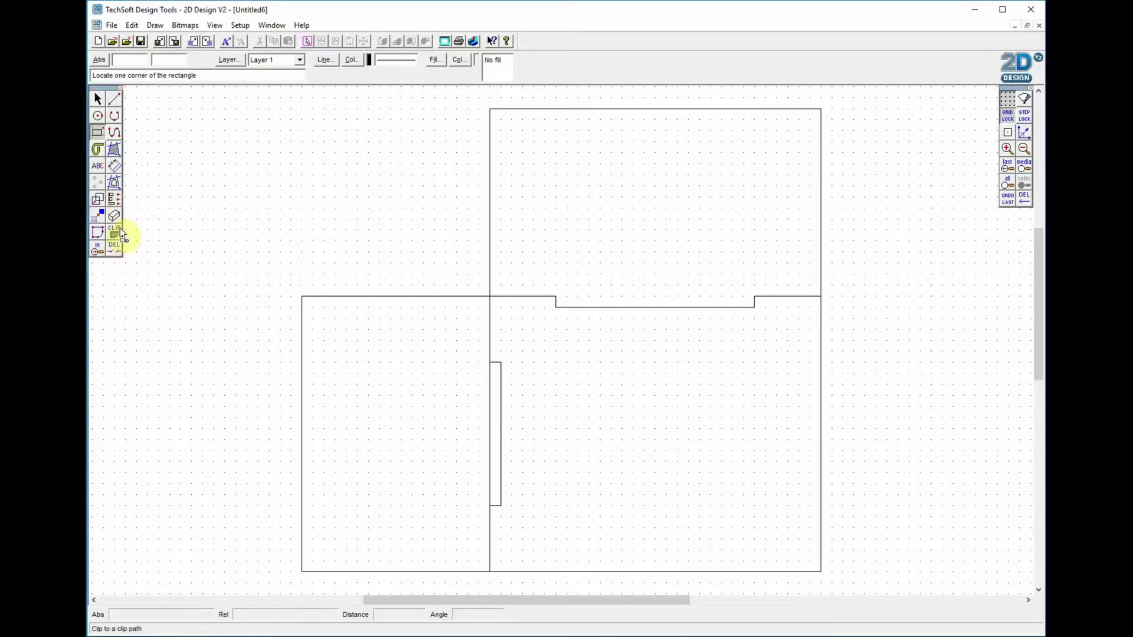
{"action": "left_click", "coordinate": [115, 251]}
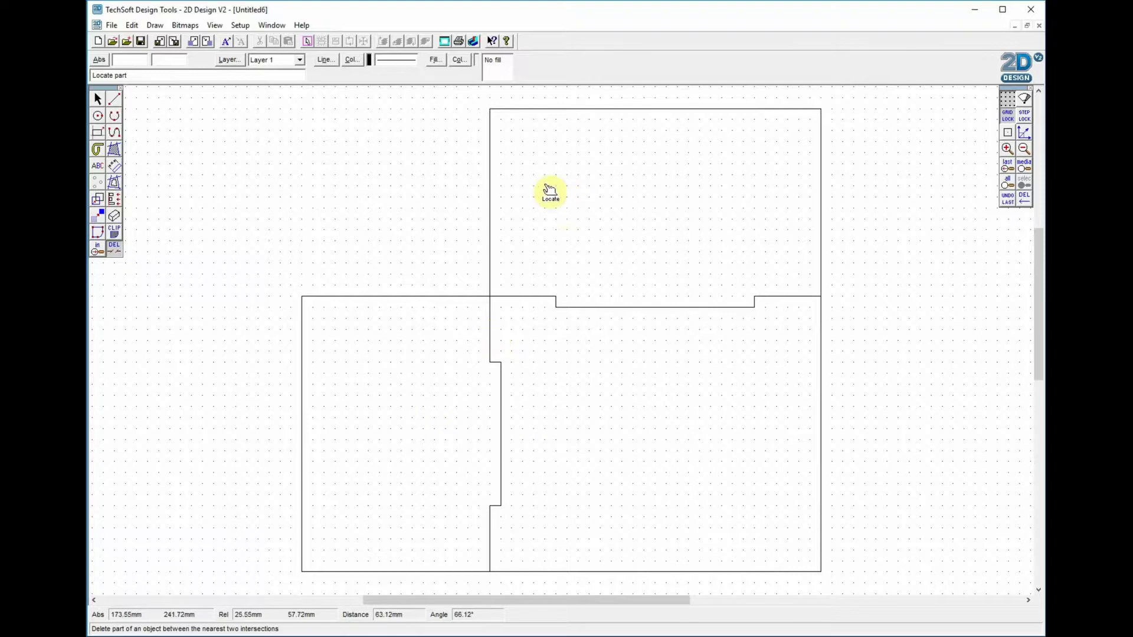
{"action": "left_click", "coordinate": [97, 132]}
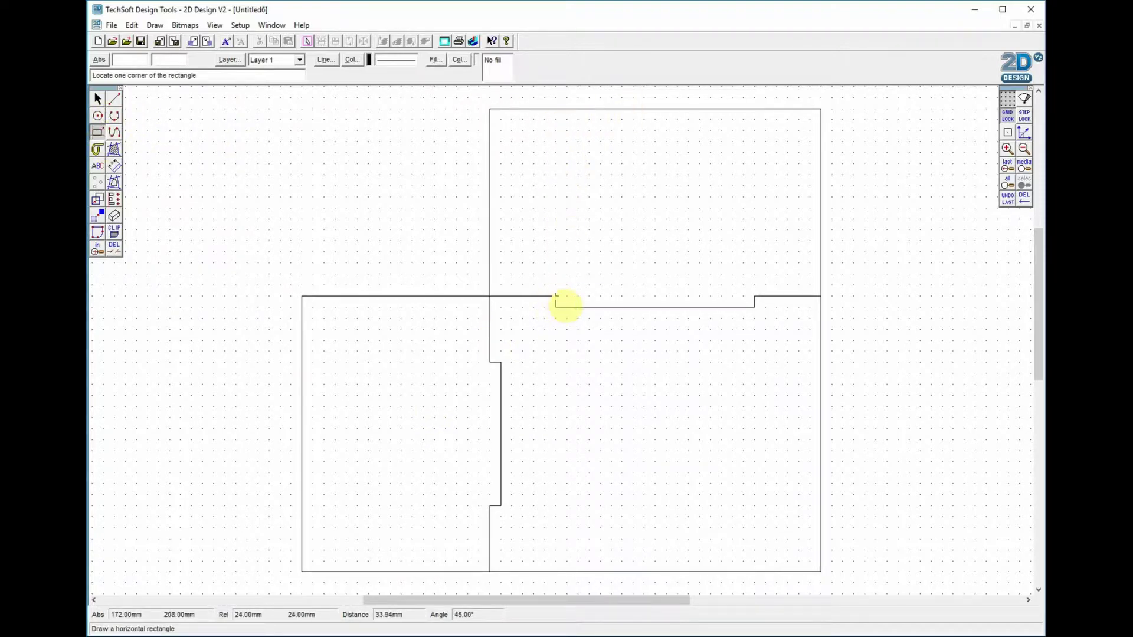
{"action": "left_click", "coordinate": [555, 108]}
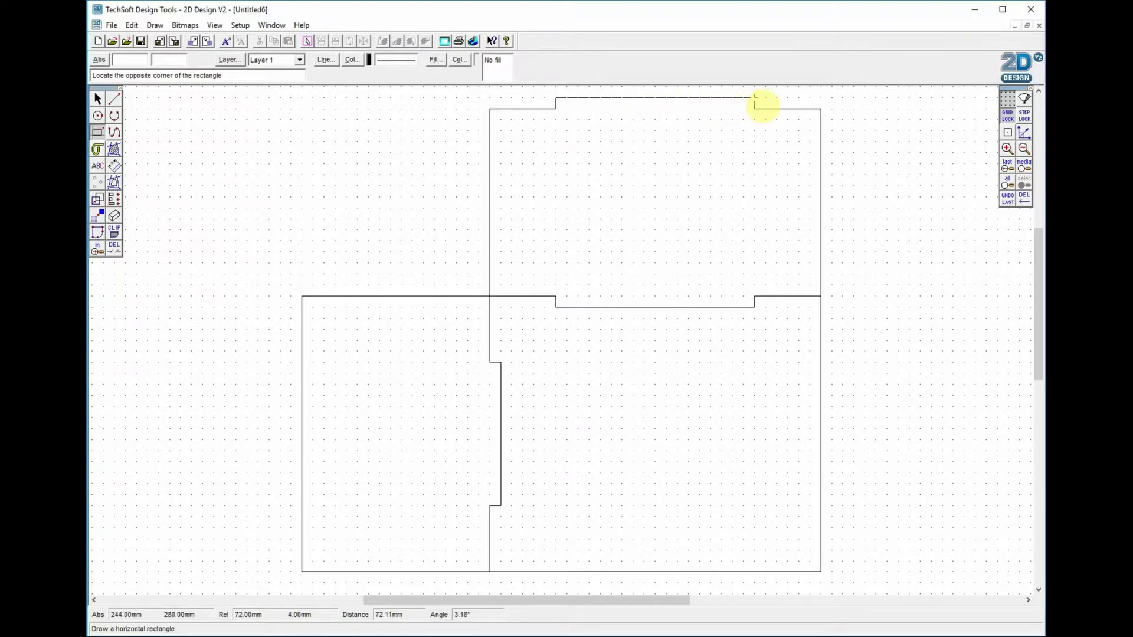
{"action": "left_click", "coordinate": [753, 97]}
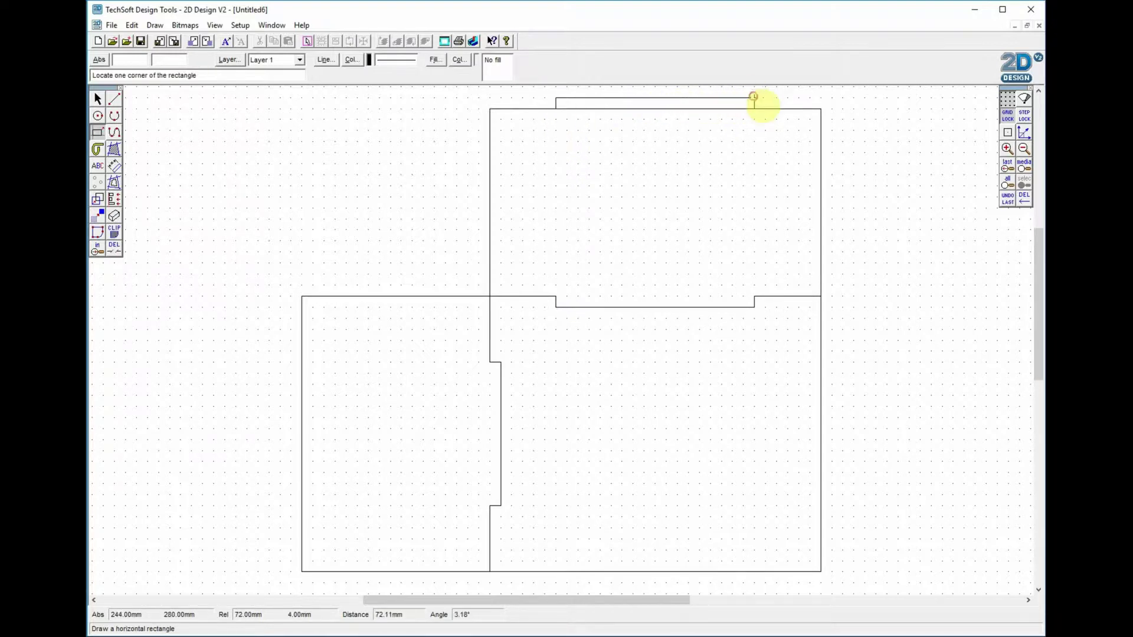
{"action": "left_click", "coordinate": [114, 250]}
{"action": "left_click", "coordinate": [705, 109]}
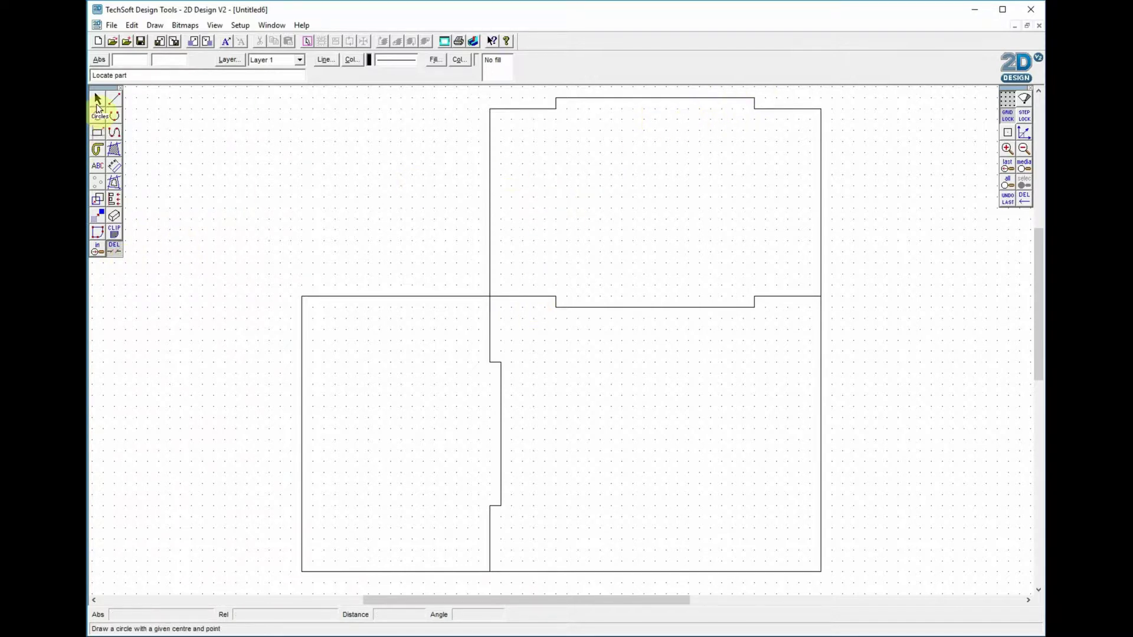
{"action": "left_click", "coordinate": [98, 98]}
{"action": "left_click_drag", "start_coordinate": [465, 88], "coordinate": [844, 321]}
{"action": "left_click", "coordinate": [896, 212]}
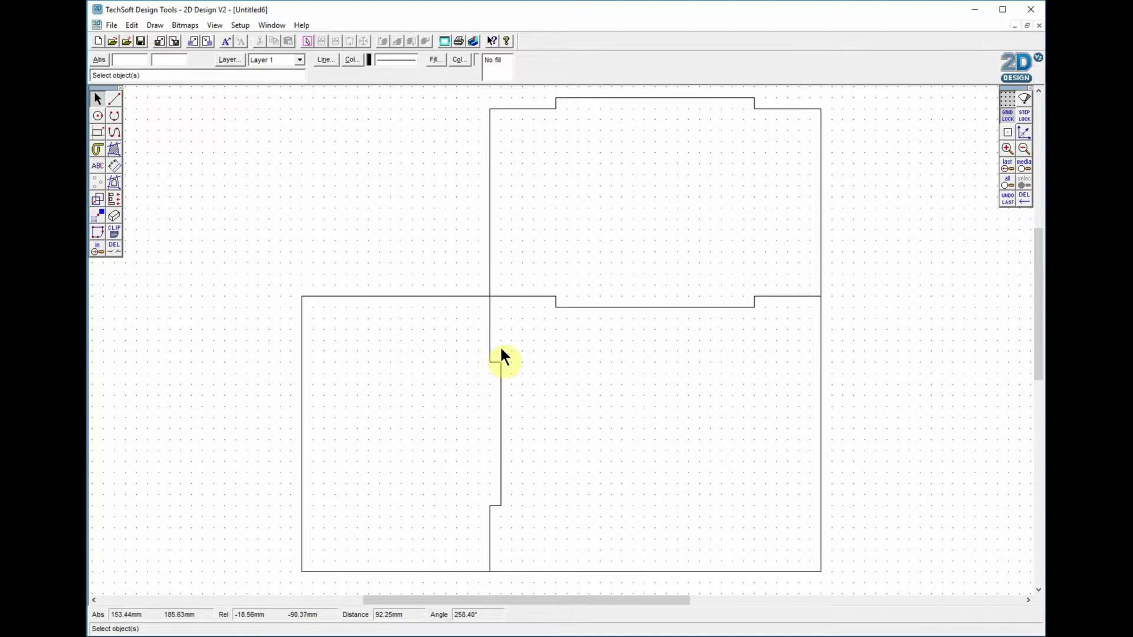
Add a thin tab rectangle on the side panel's left edge and trim the edge inside it.
{"action": "left_click", "coordinate": [98, 133]}
{"action": "left_click", "coordinate": [302, 362]}
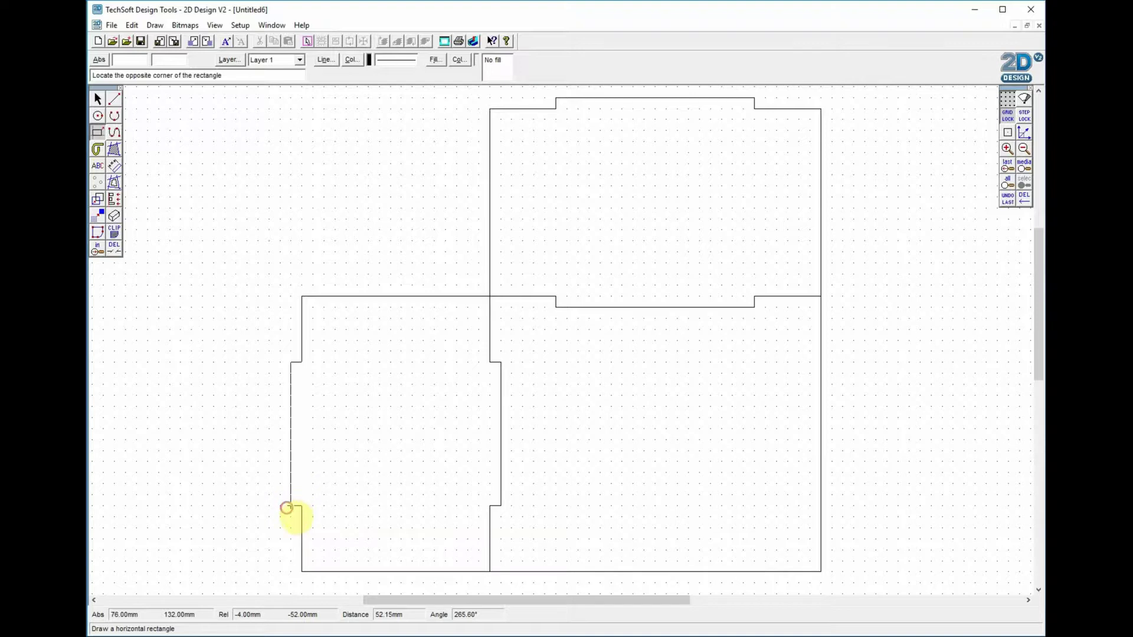
{"action": "left_click", "coordinate": [288, 506]}
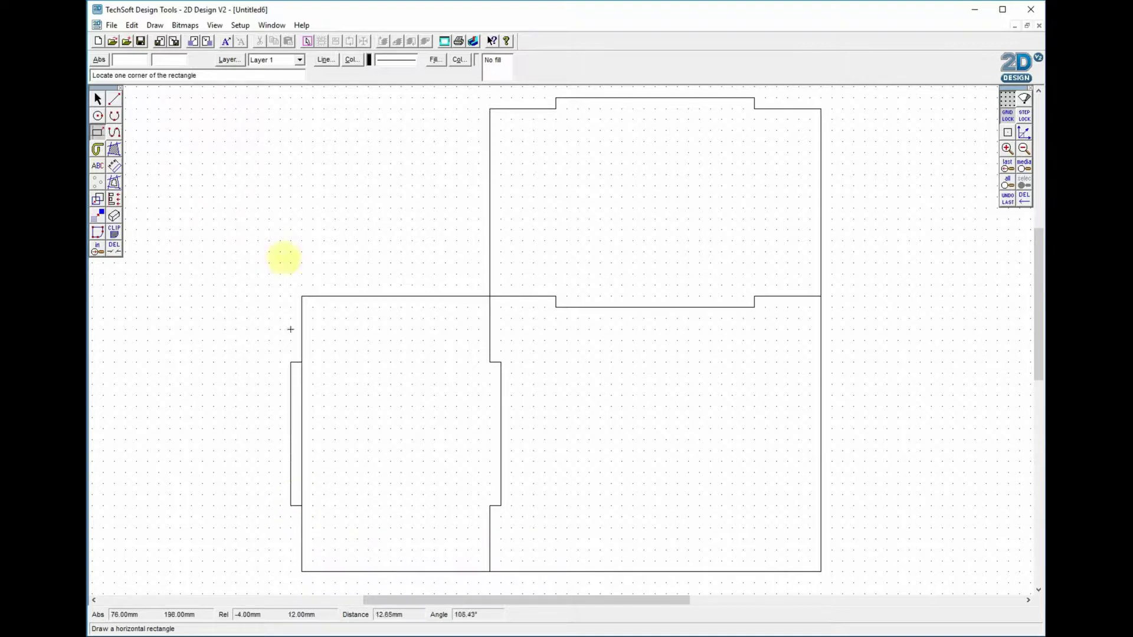
{"action": "left_click", "coordinate": [113, 247]}
{"action": "left_click", "coordinate": [302, 406]}
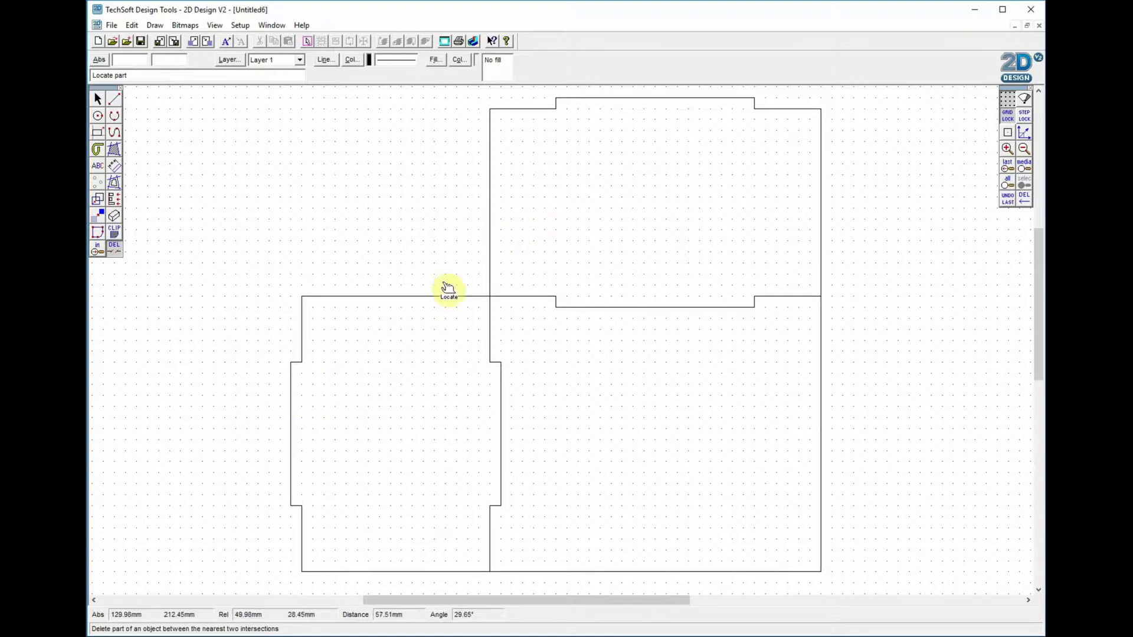
{"action": "right_click", "coordinate": [466, 307]}
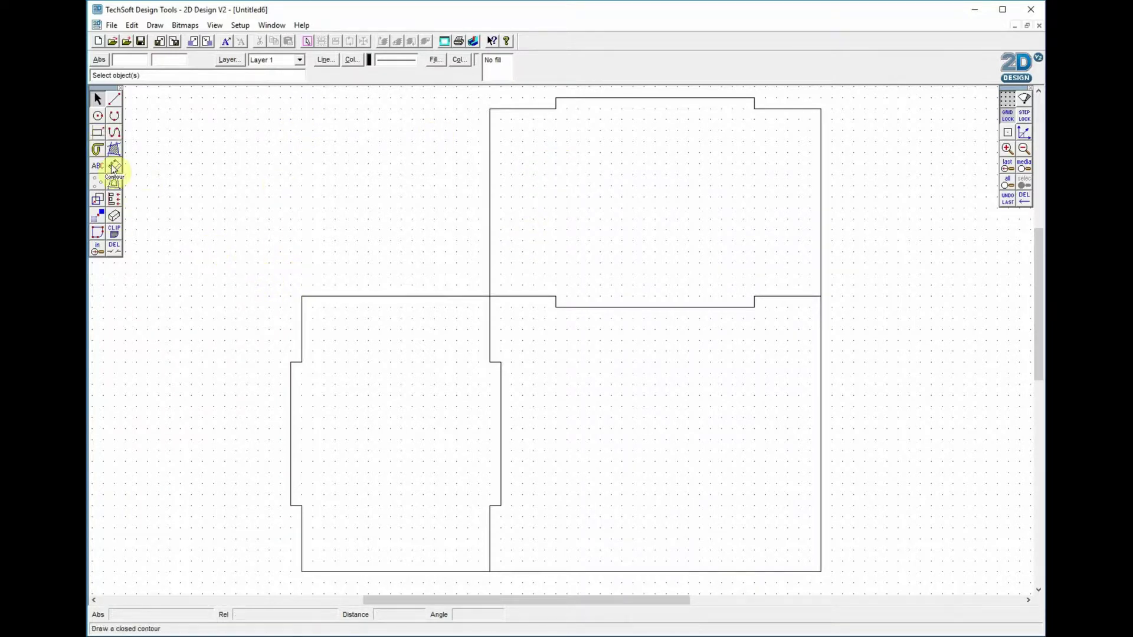
Cut notches at both top corners of the side panel using two small rectangles and trims.
{"action": "left_click", "coordinate": [97, 132]}
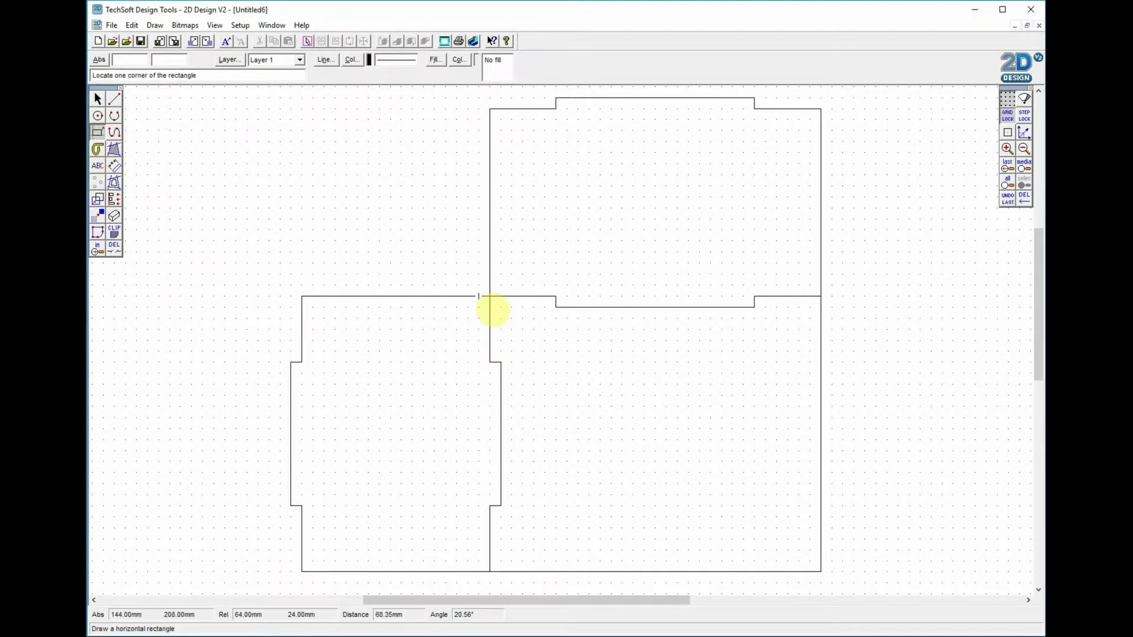
{"action": "left_click", "coordinate": [490, 307]}
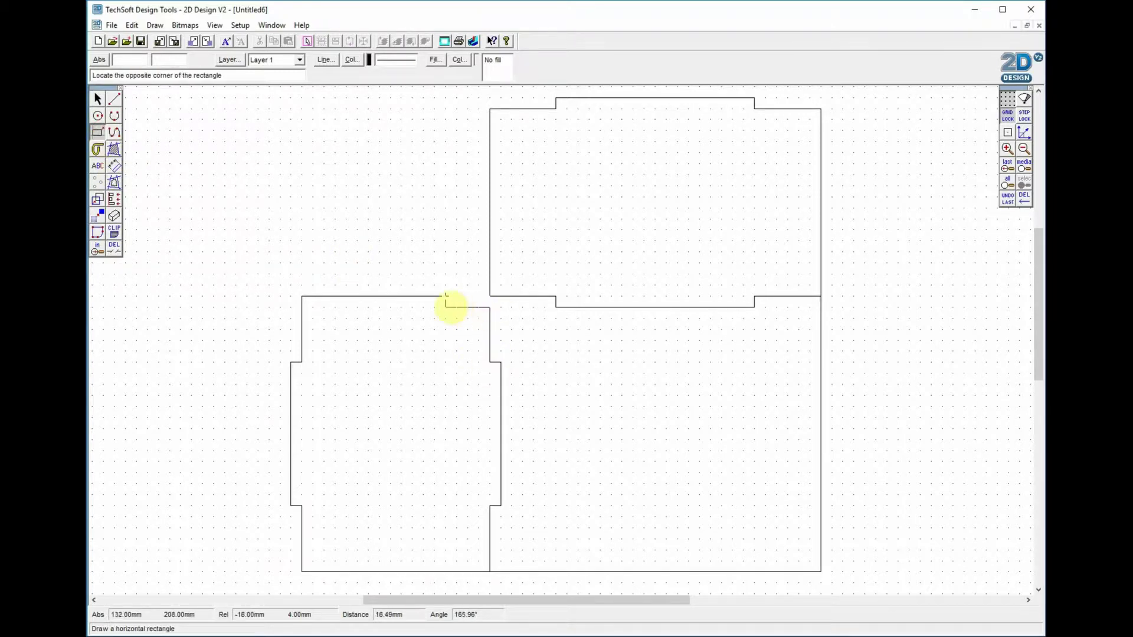
{"action": "left_click", "coordinate": [446, 296]}
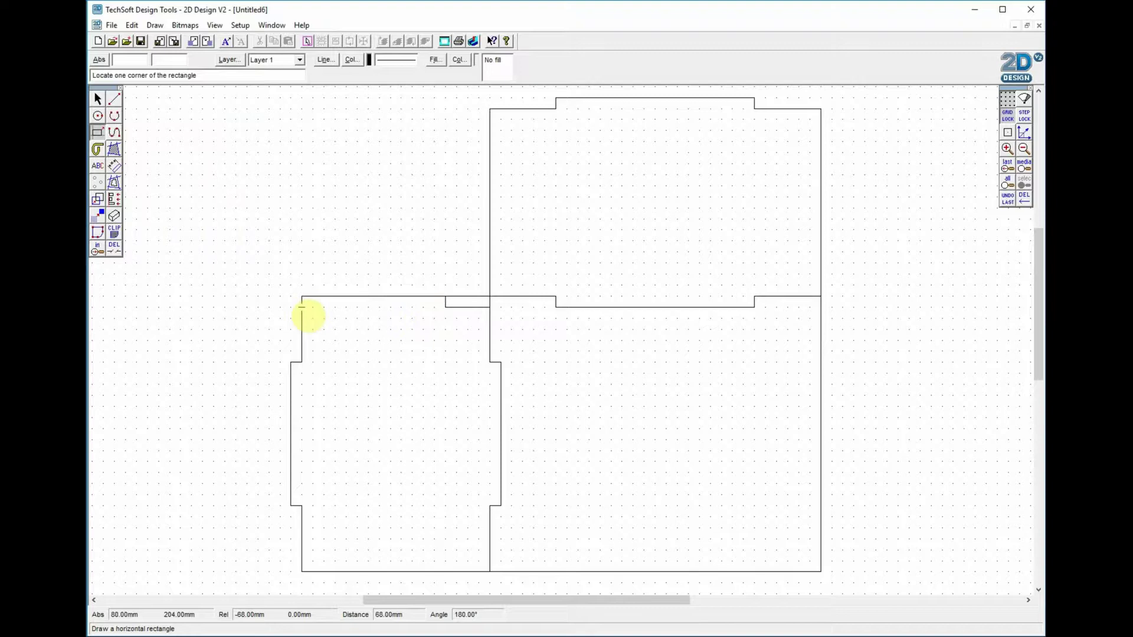
{"action": "left_click", "coordinate": [302, 307]}
{"action": "left_click", "coordinate": [345, 296]}
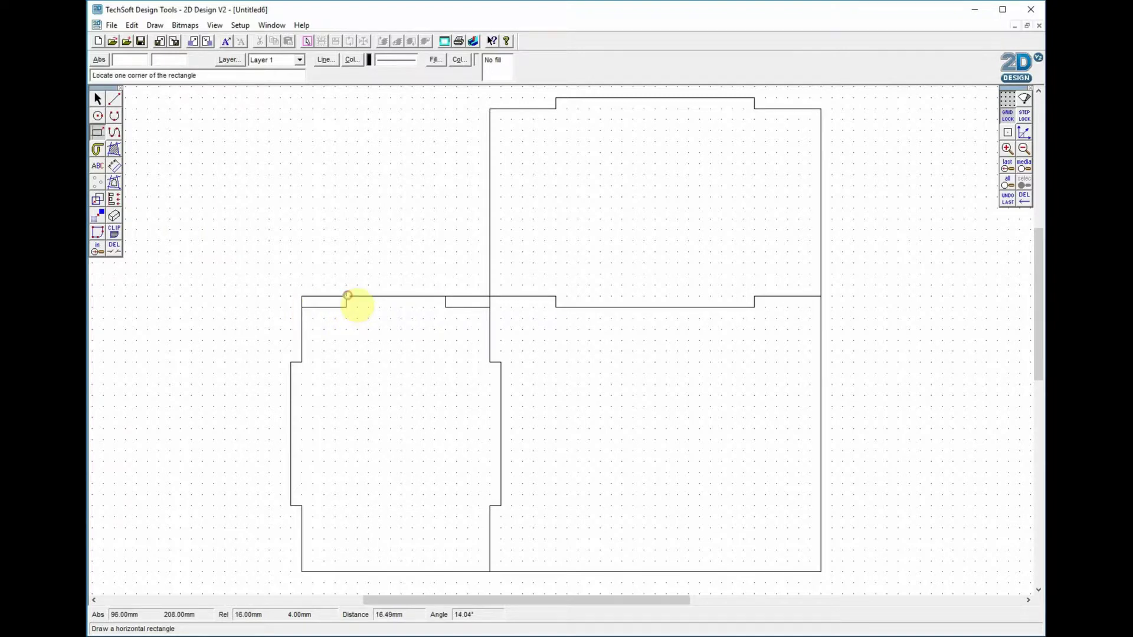
{"action": "left_click", "coordinate": [119, 247]}
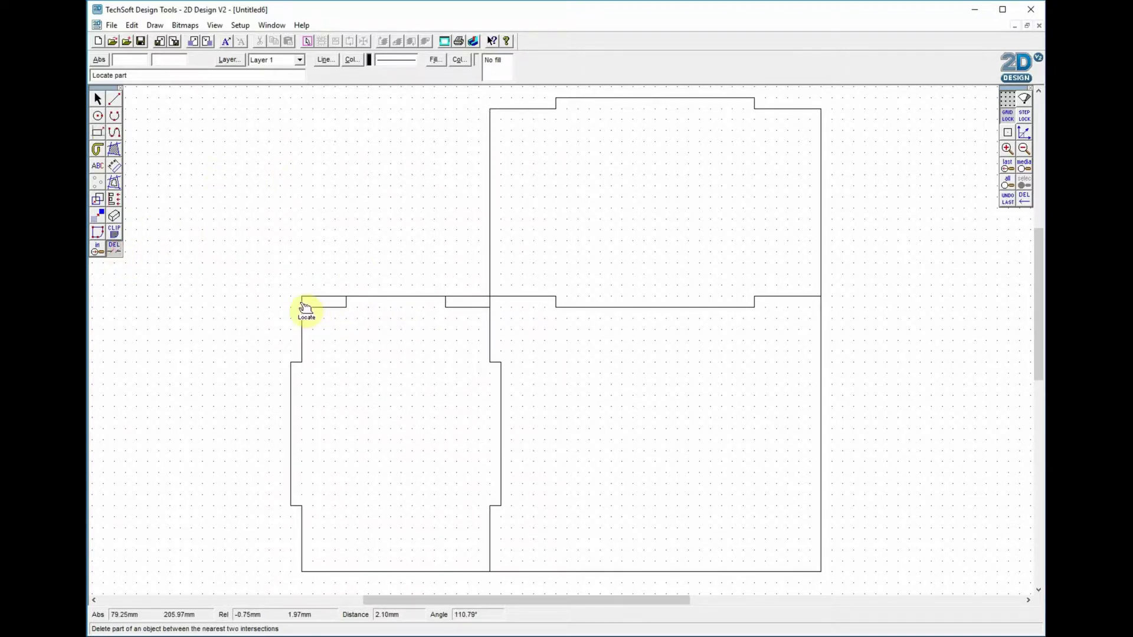
{"action": "left_click", "coordinate": [300, 302]}
{"action": "left_click", "coordinate": [312, 297]}
{"action": "left_click", "coordinate": [475, 297]}
Add a tab rectangle on the top panel's left edge and trim the edge inside it.
{"action": "left_click", "coordinate": [97, 132]}
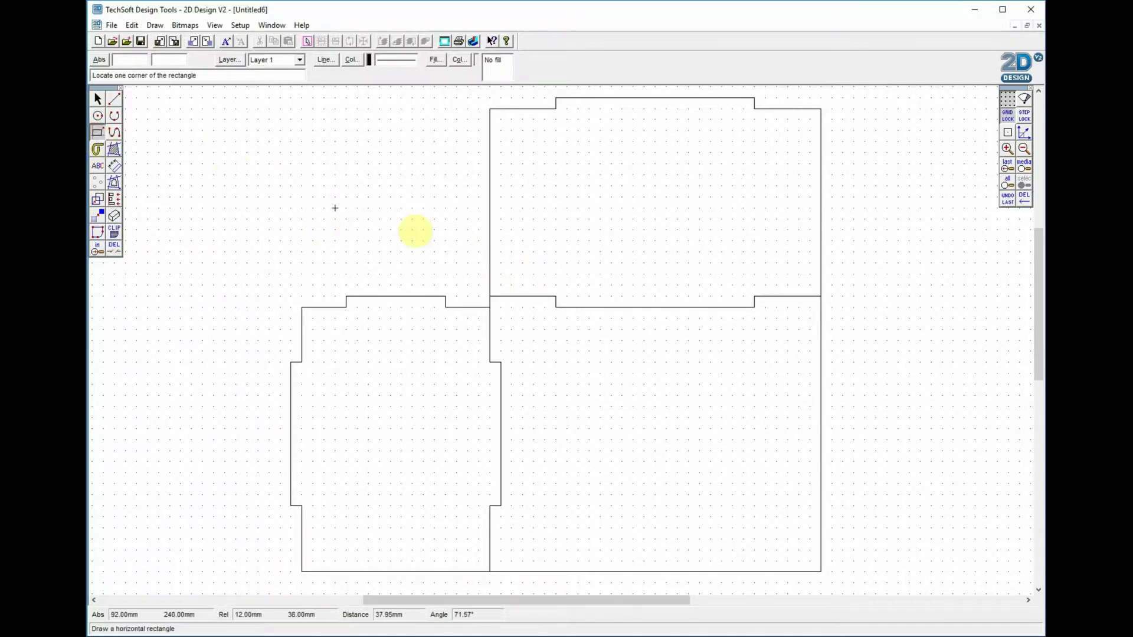
{"action": "left_click", "coordinate": [501, 252]}
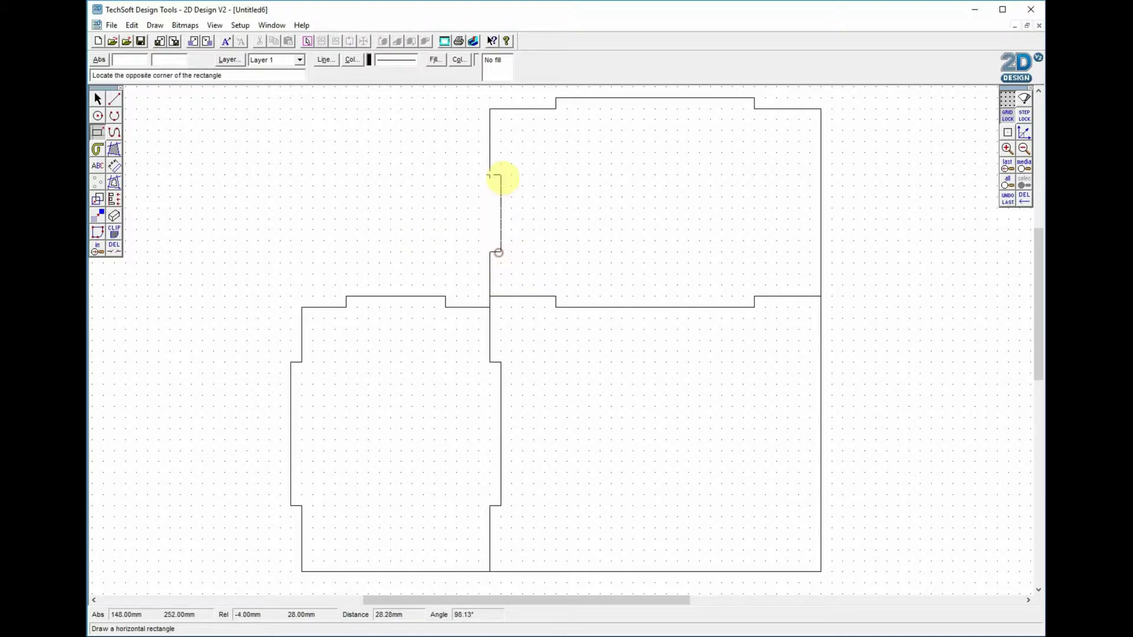
{"action": "left_click", "coordinate": [492, 152]}
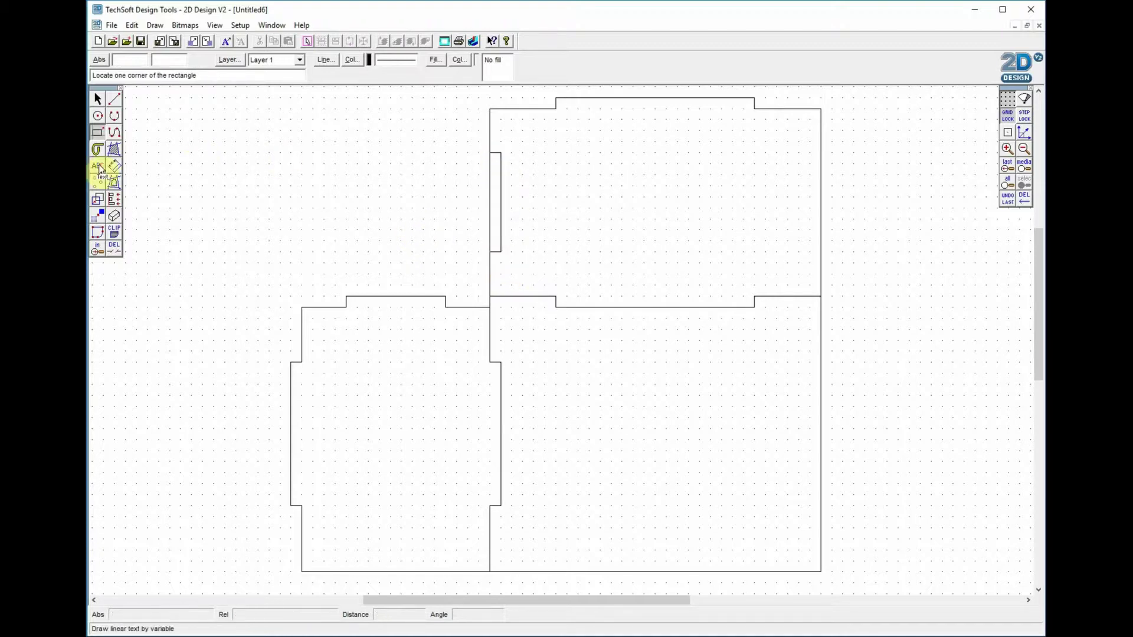
{"action": "left_click", "coordinate": [114, 247]}
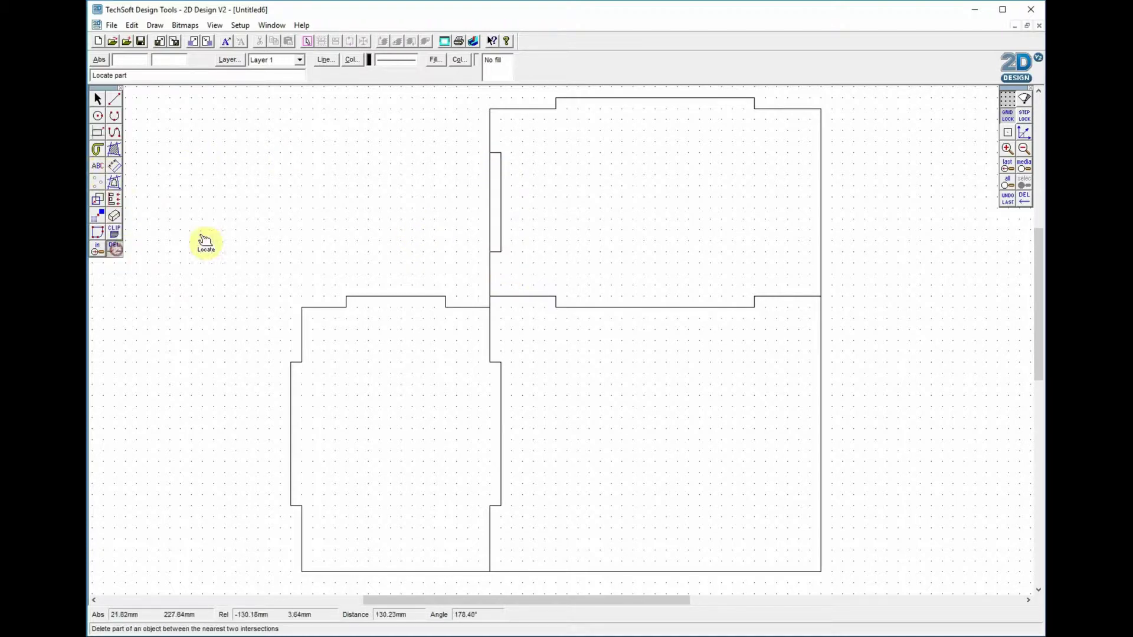
{"action": "left_click", "coordinate": [490, 205]}
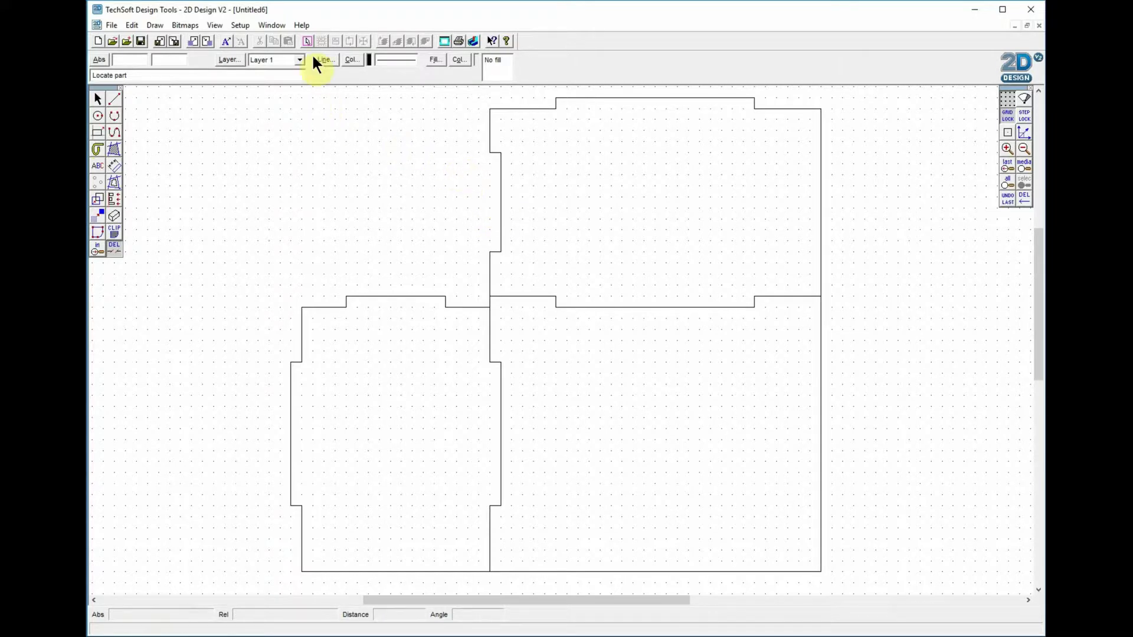
Save the box net drawing under the file name 'simple box'.
{"action": "left_click", "coordinate": [141, 41]}
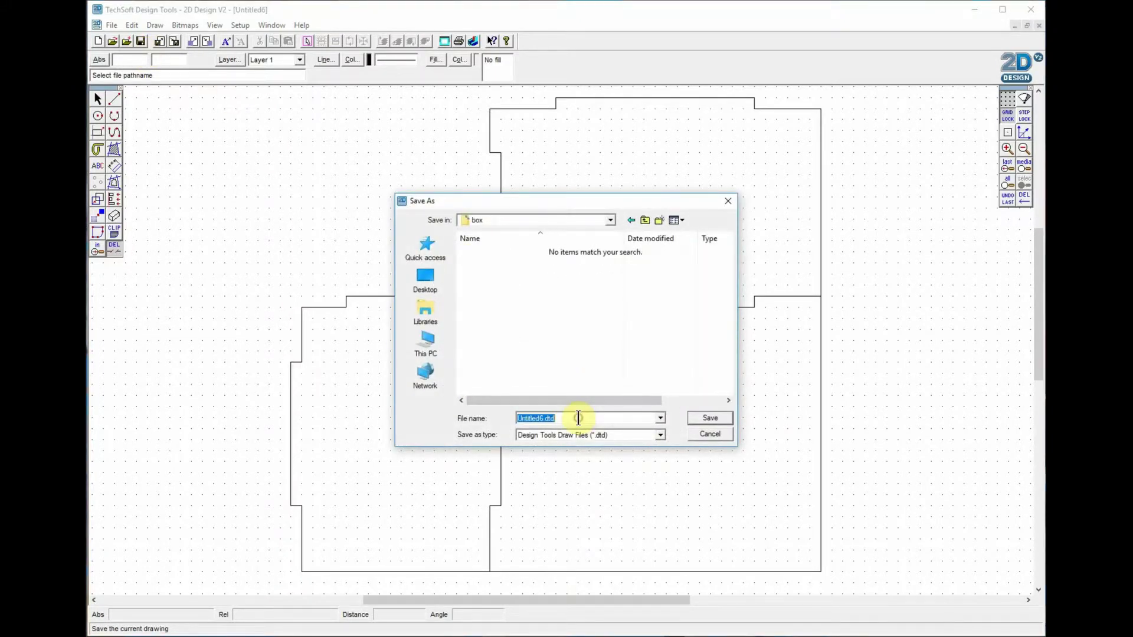
{"action": "type", "text": "simple box"}
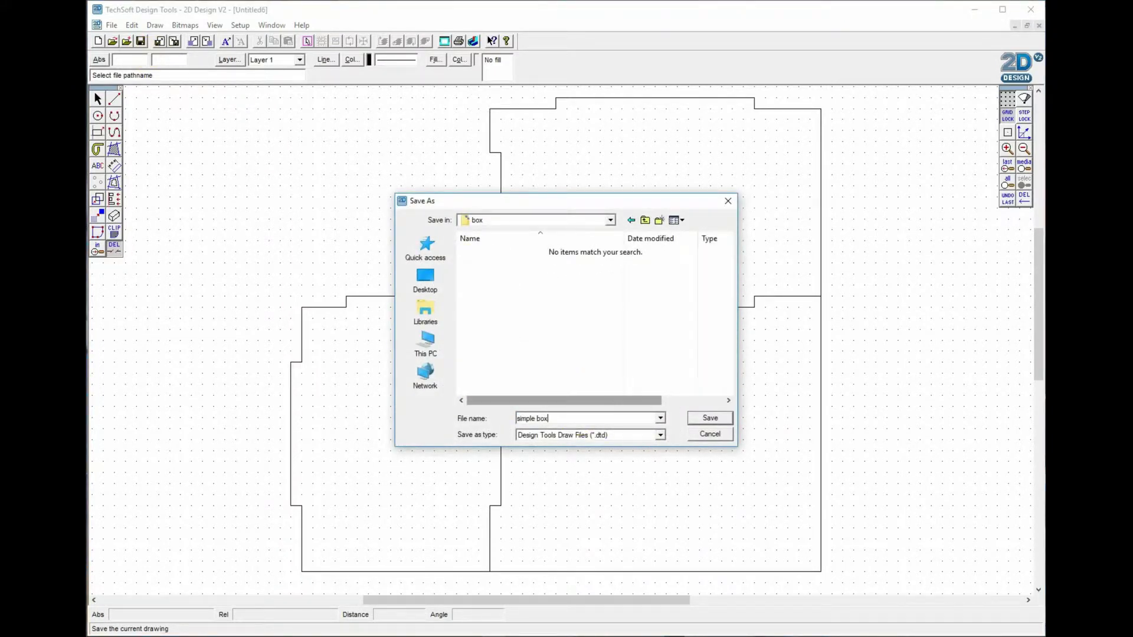
{"action": "key", "text": "Return"}
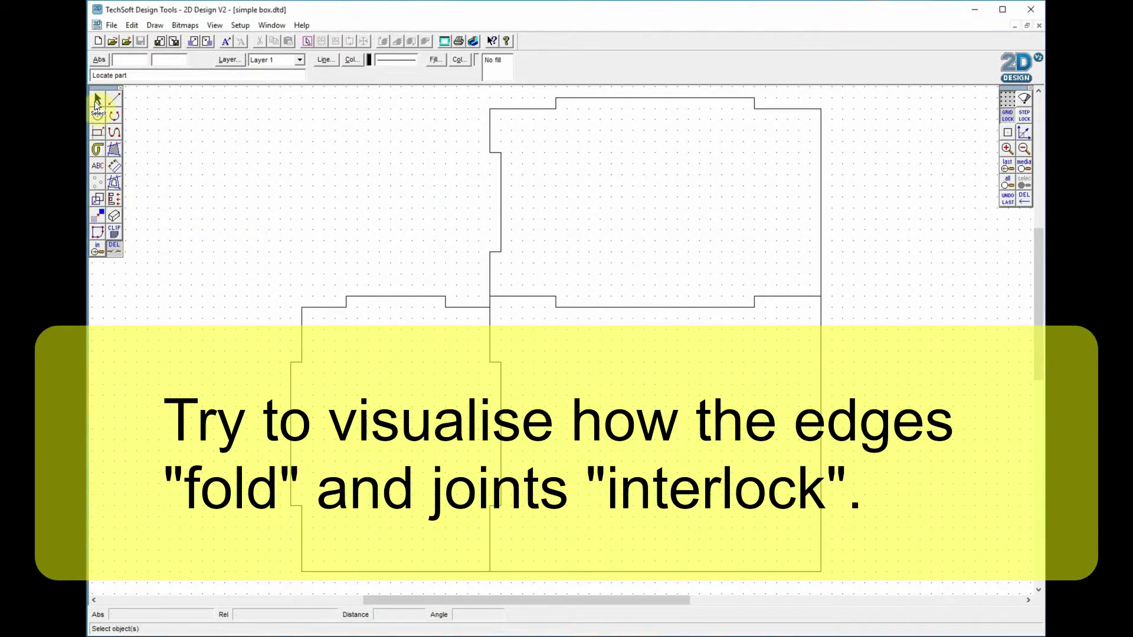
Copy the left side panel and place the copy right of the central panel.
{"action": "left_click", "coordinate": [97, 101]}
{"action": "left_click_drag", "start_coordinate": [260, 275], "coordinate": [515, 586]}
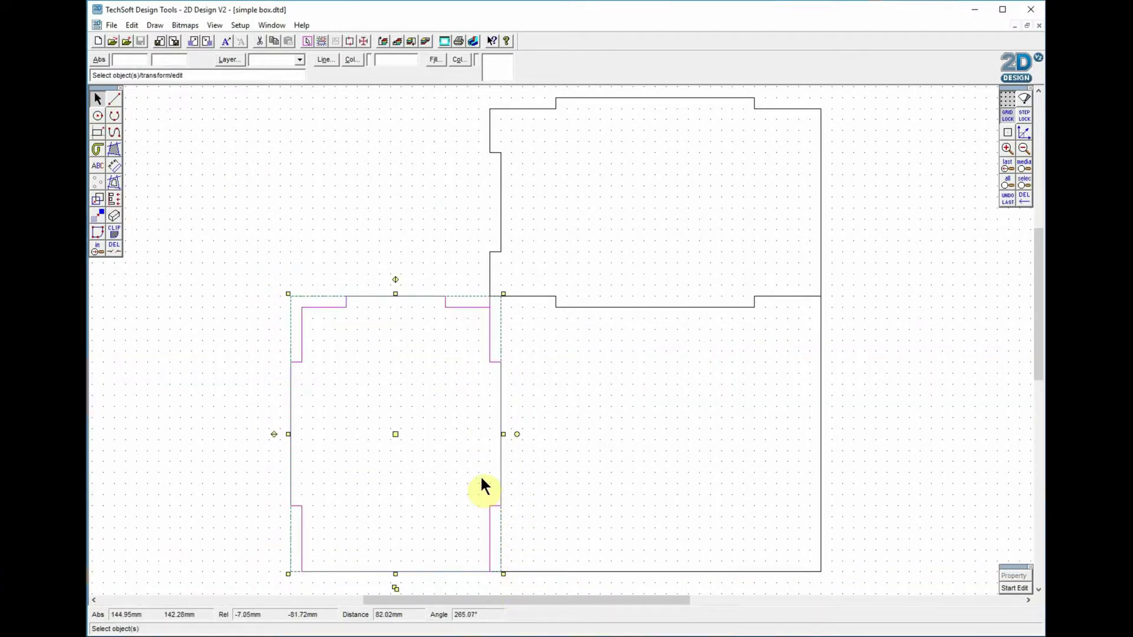
{"action": "key", "text": "ctrl+c"}
{"action": "key", "text": "ctrl+v"}
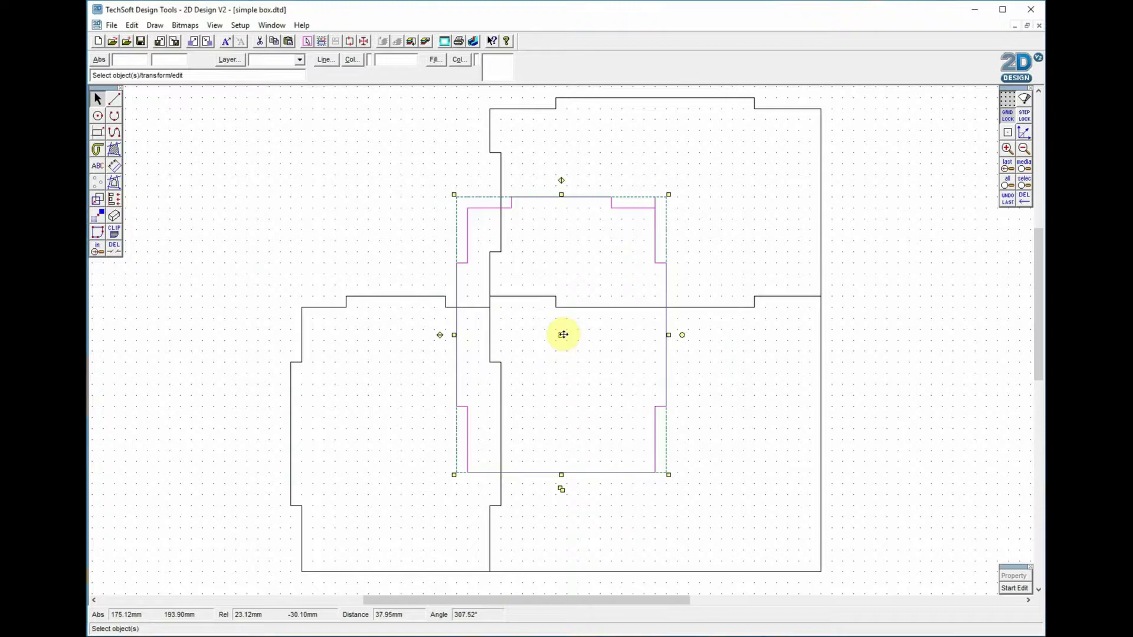
{"action": "left_click_drag", "start_coordinate": [561, 334], "coordinate": [920, 432]}
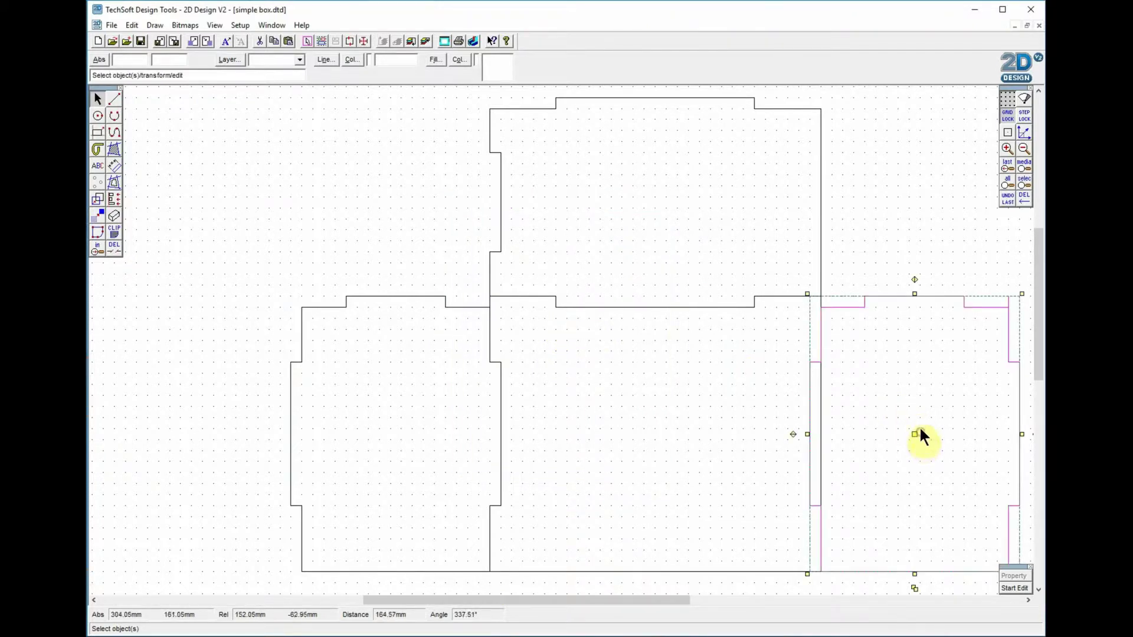
{"action": "left_click", "coordinate": [923, 237]}
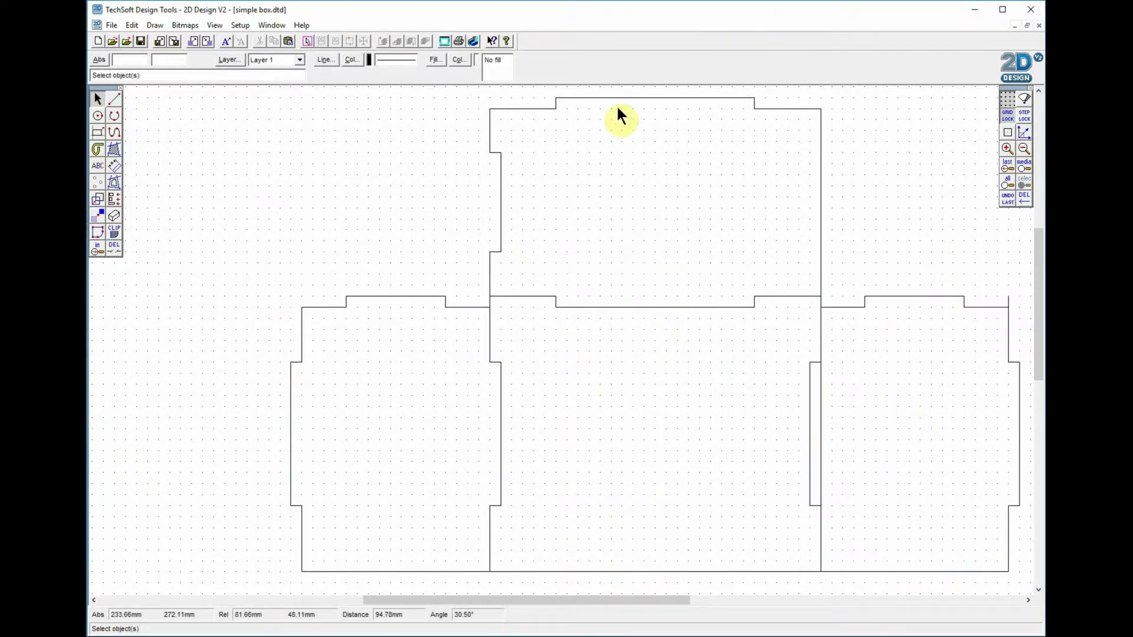
Remove the doubled edge beside the right panel's tab with DEL part.
{"action": "left_click", "coordinate": [119, 253]}
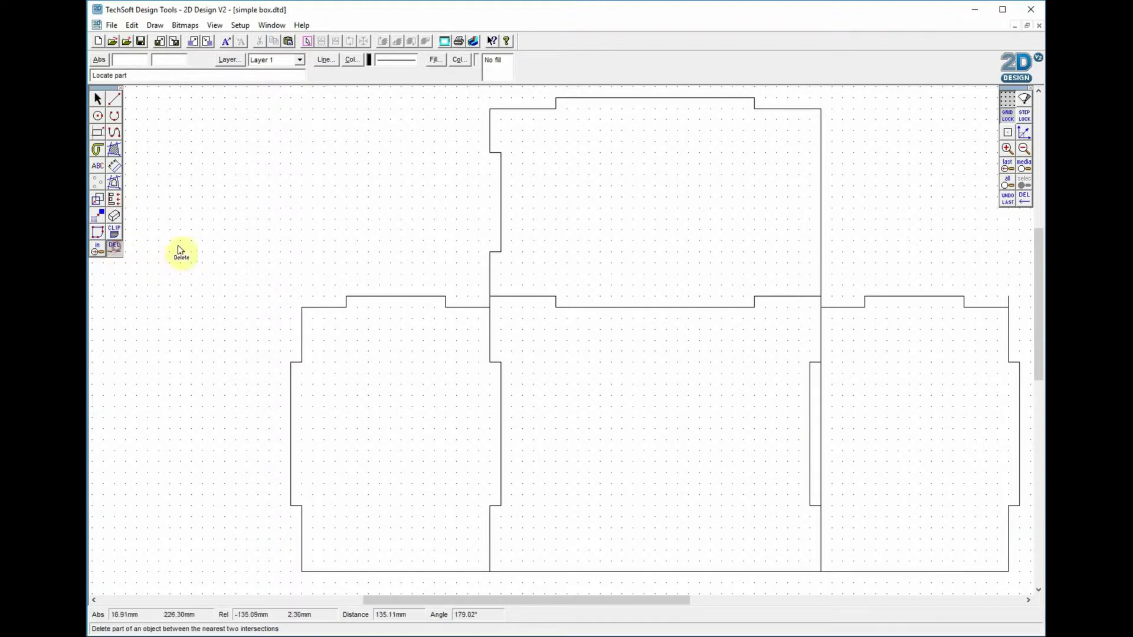
{"action": "left_click", "coordinate": [1010, 304]}
{"action": "left_click", "coordinate": [824, 409]}
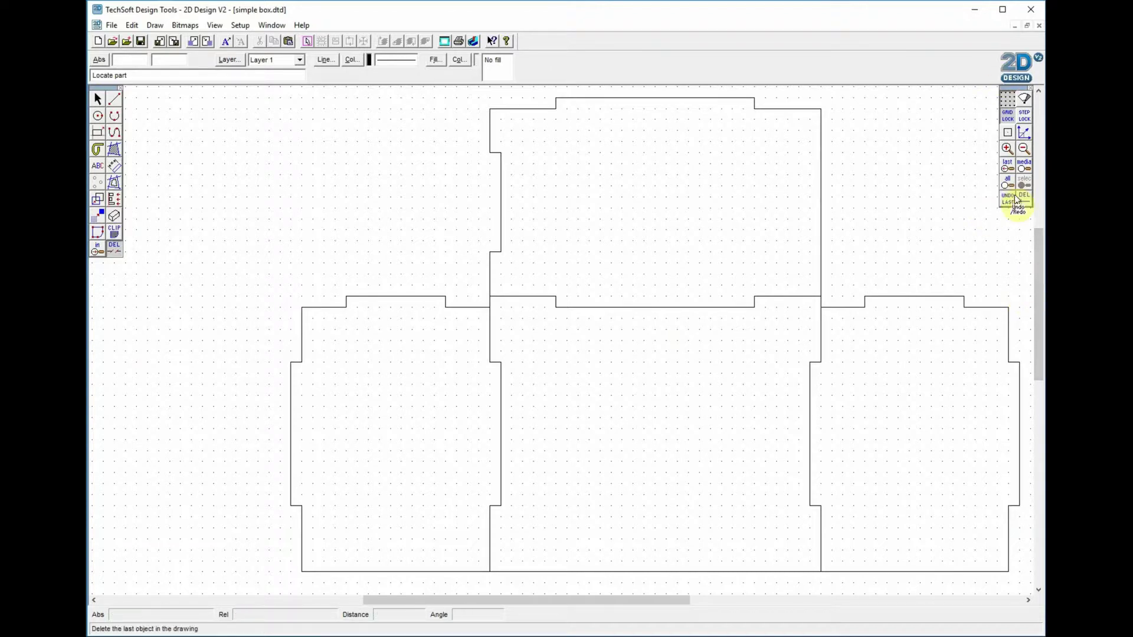
Draw a thin rectangle beside the top notch and delete the extra vertical line there.
{"action": "left_click", "coordinate": [1025, 149]}
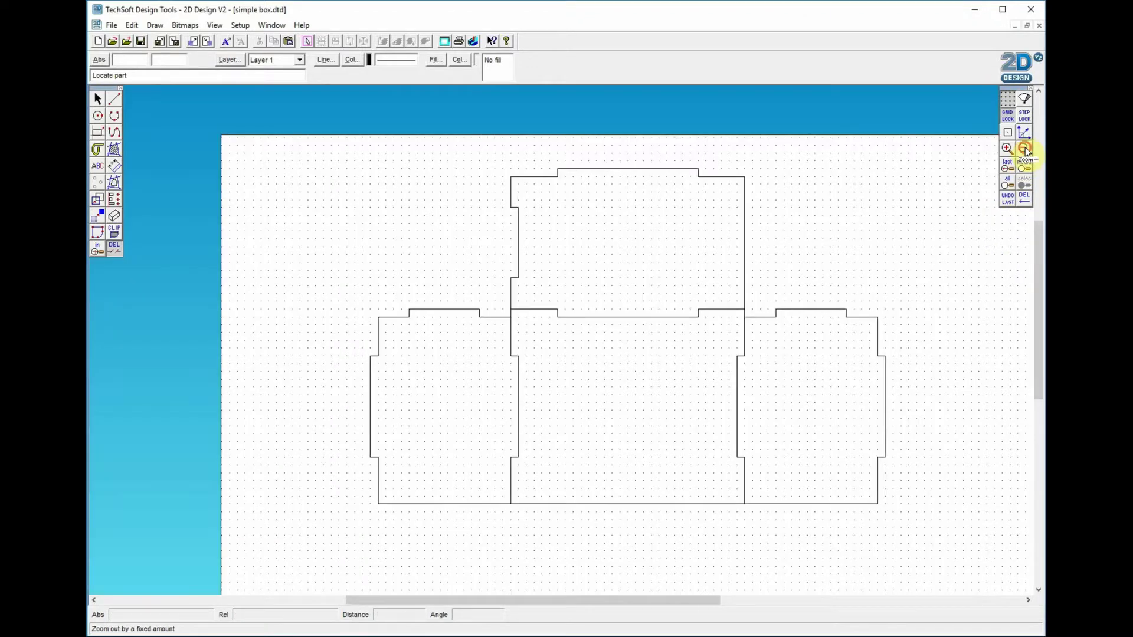
{"action": "left_click", "coordinate": [1025, 149]}
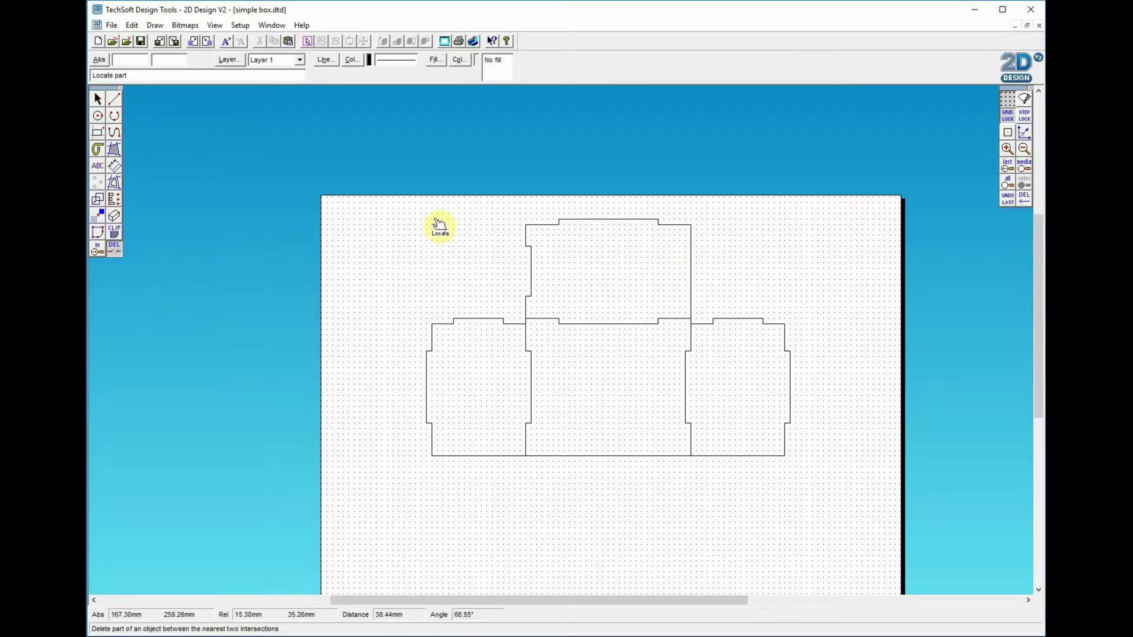
{"action": "left_click", "coordinate": [98, 132]}
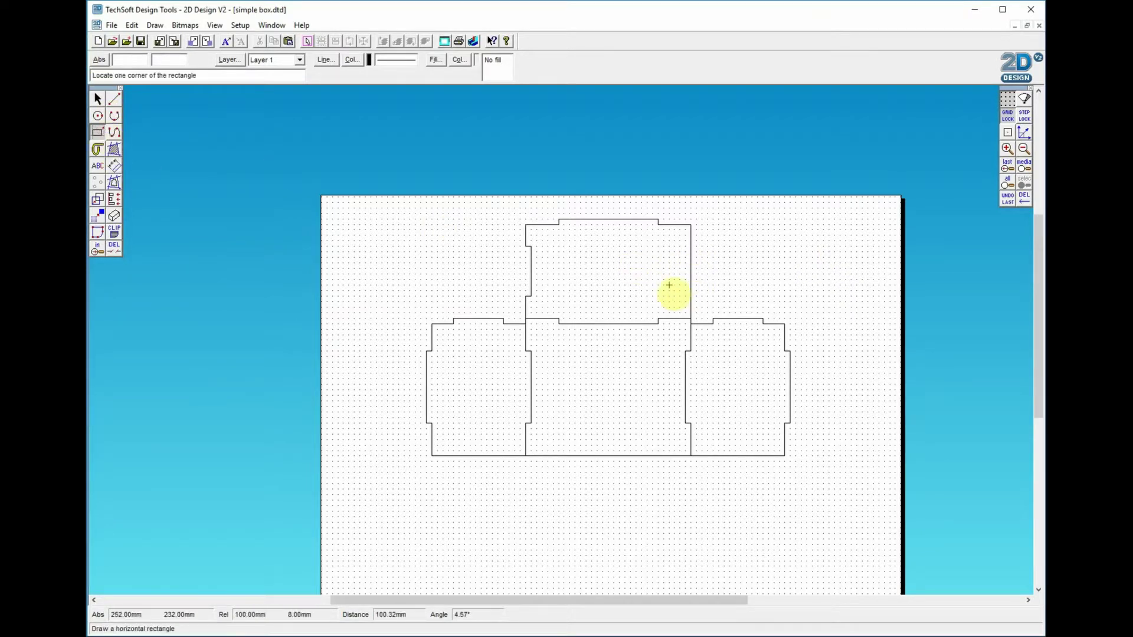
{"action": "left_click", "coordinate": [691, 247]}
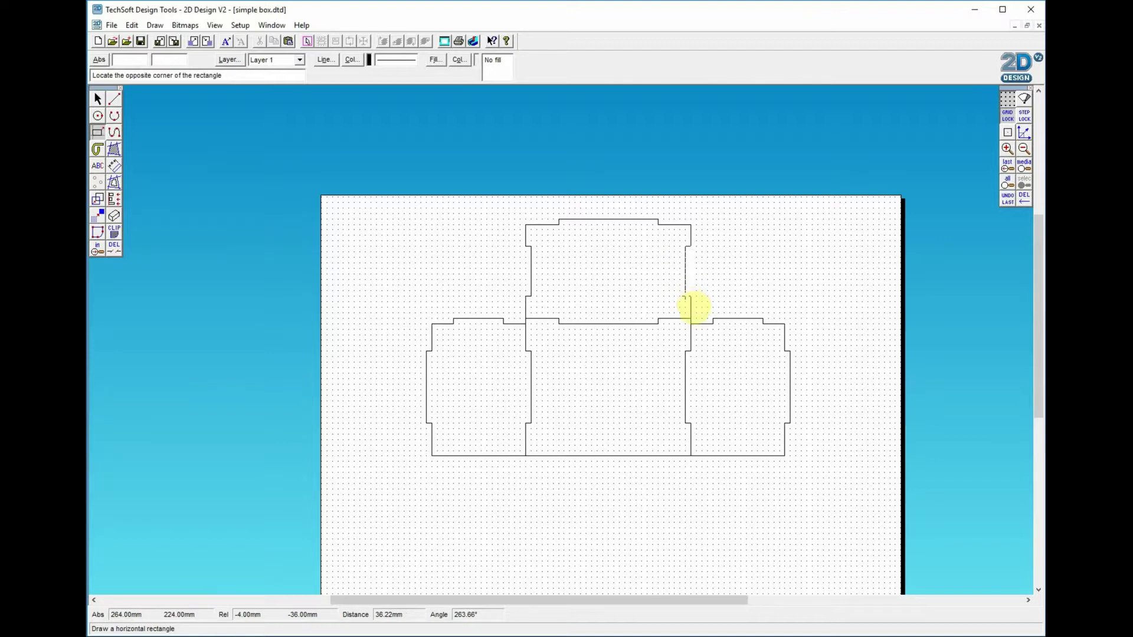
{"action": "left_click", "coordinate": [685, 302]}
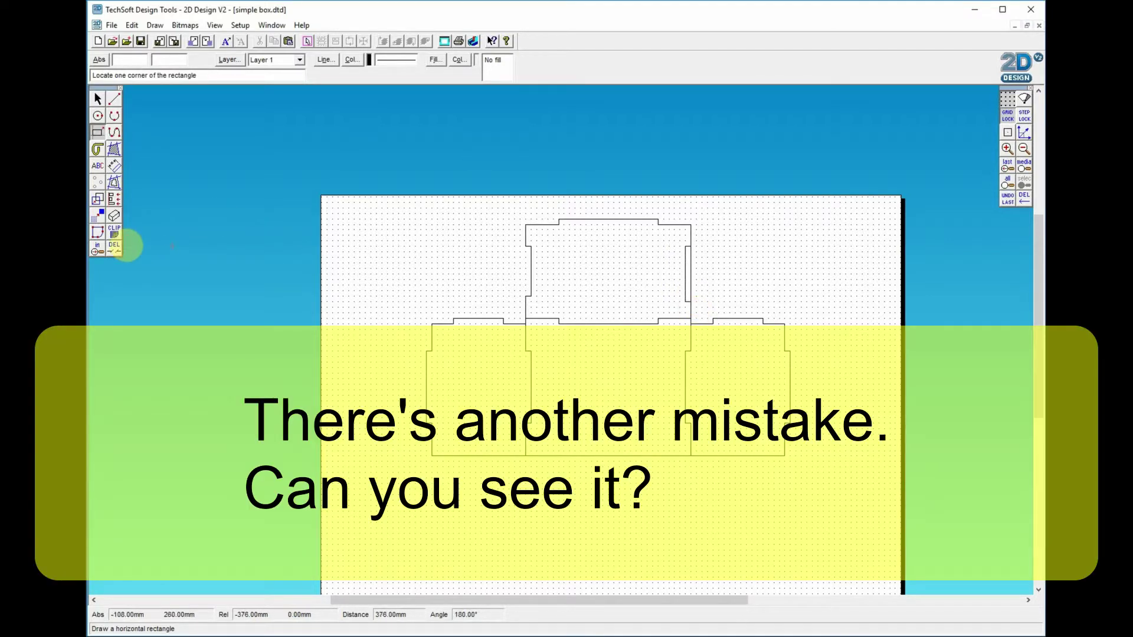
{"action": "left_click", "coordinate": [118, 253]}
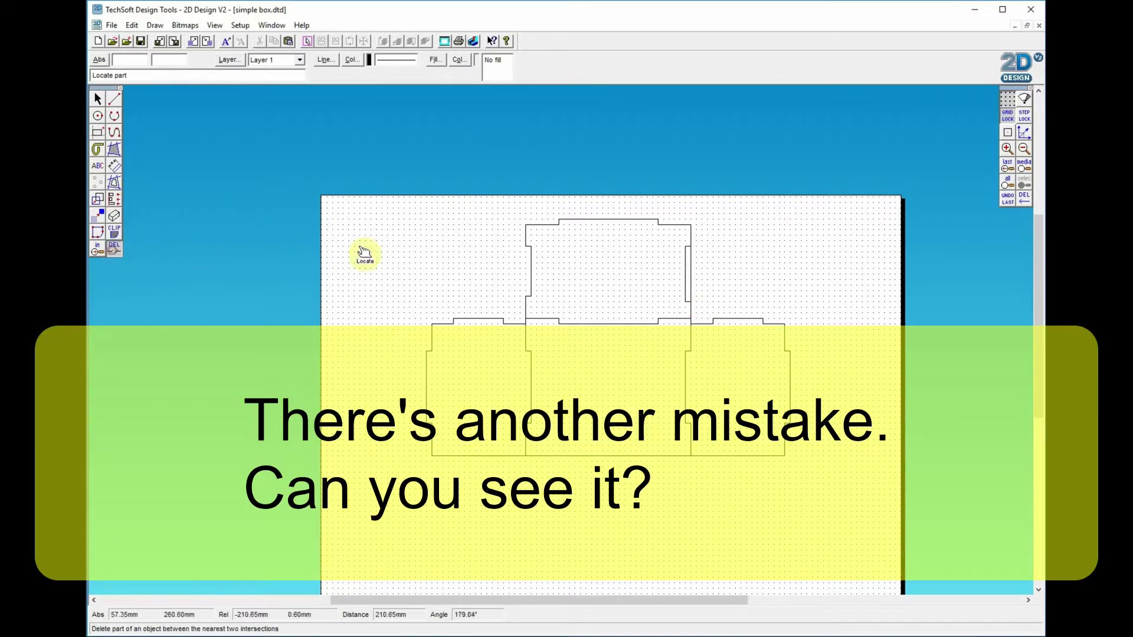
{"action": "left_click", "coordinate": [691, 264]}
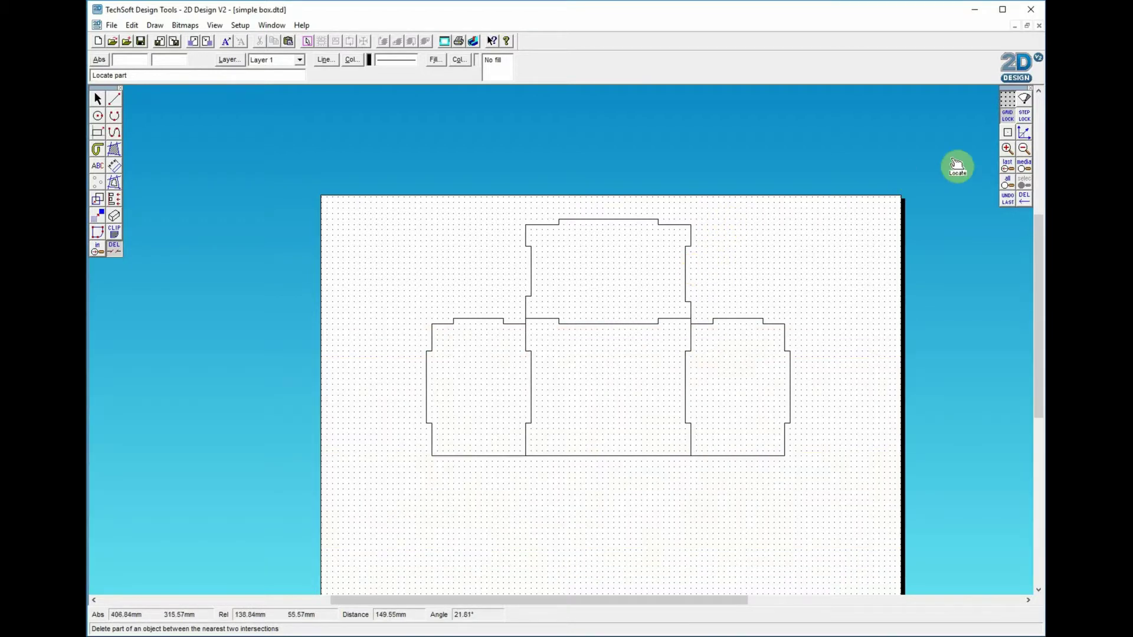
Fit the whole drawing in view and check the top panel by selecting it.
{"action": "left_click", "coordinate": [1008, 184]}
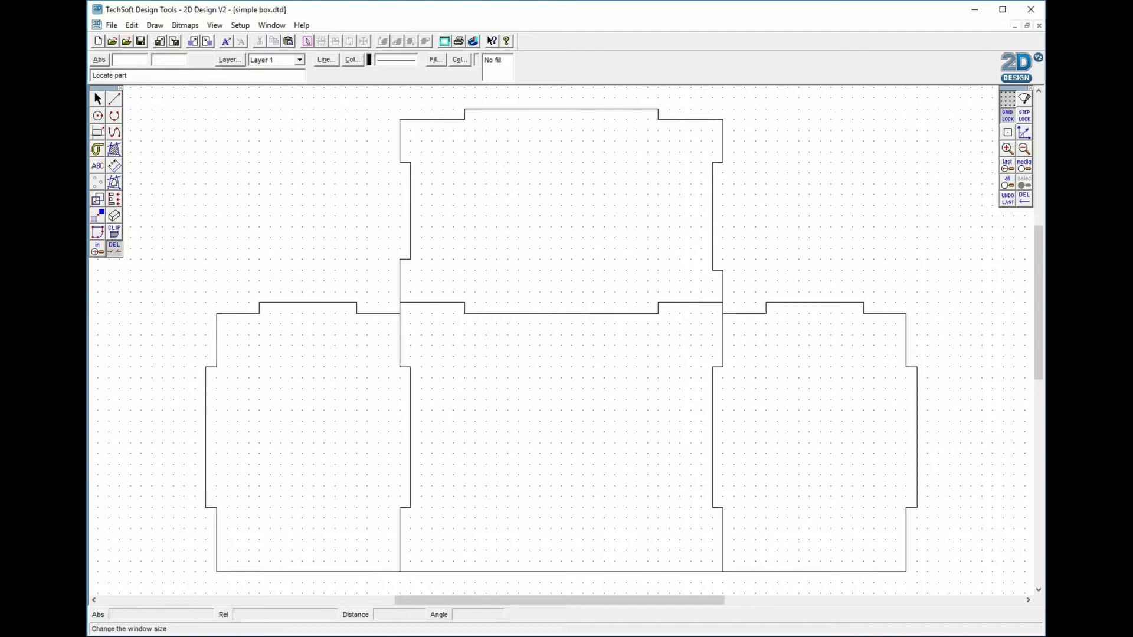
{"action": "left_click", "coordinate": [1006, 186]}
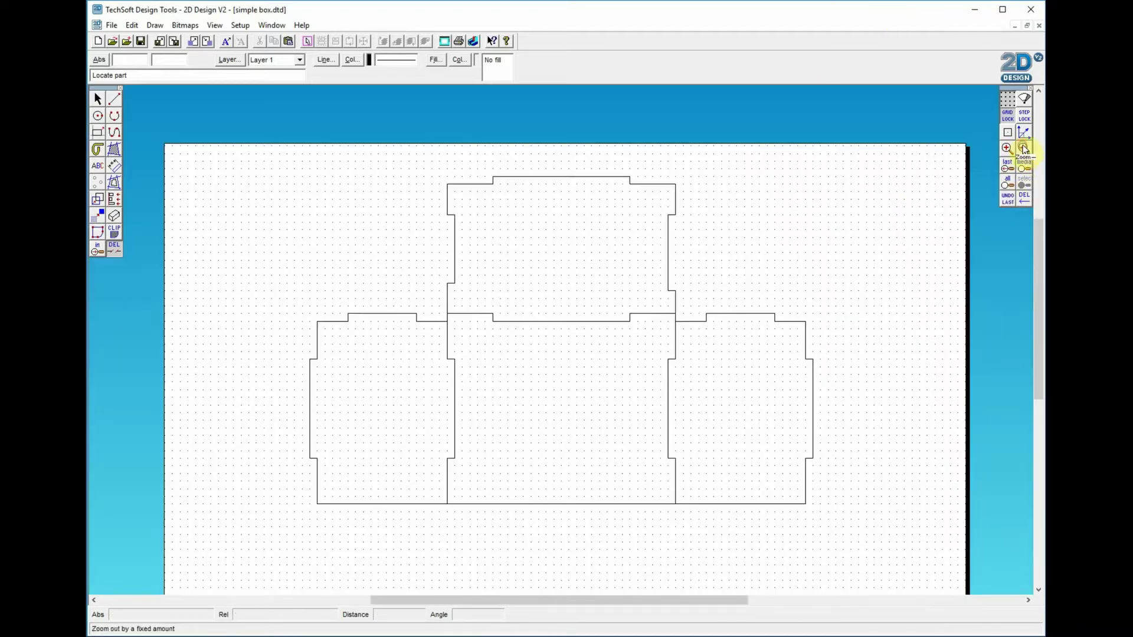
{"action": "left_click_drag", "start_coordinate": [1036, 276], "coordinate": [1037, 326]}
{"action": "left_click", "coordinate": [98, 99]}
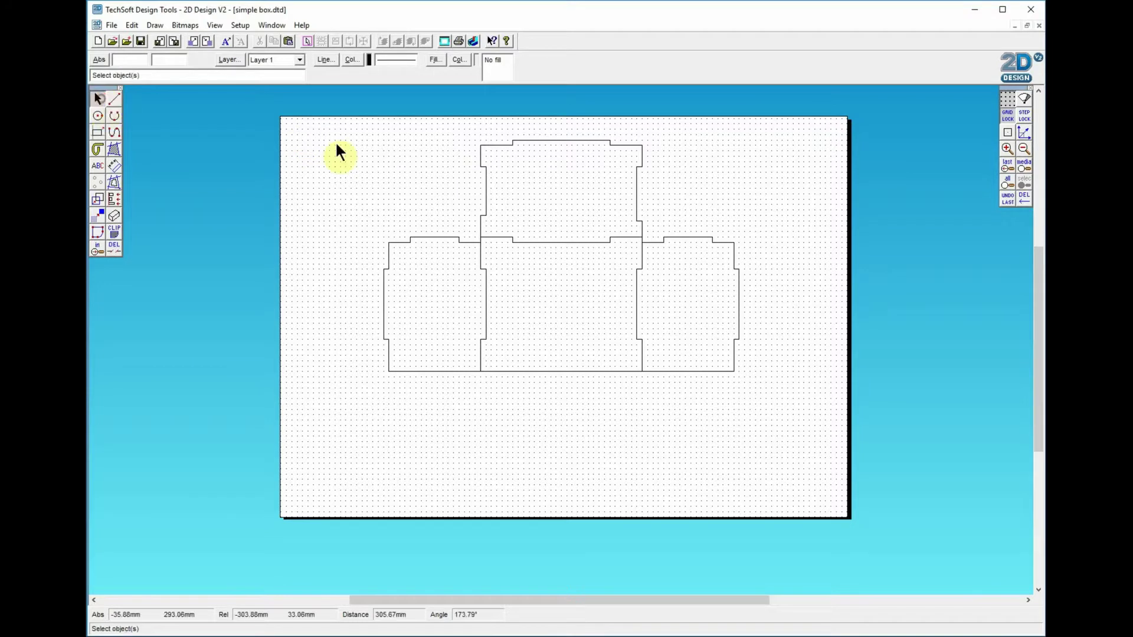
{"action": "left_click_drag", "start_coordinate": [522, 161], "coordinate": [660, 254]}
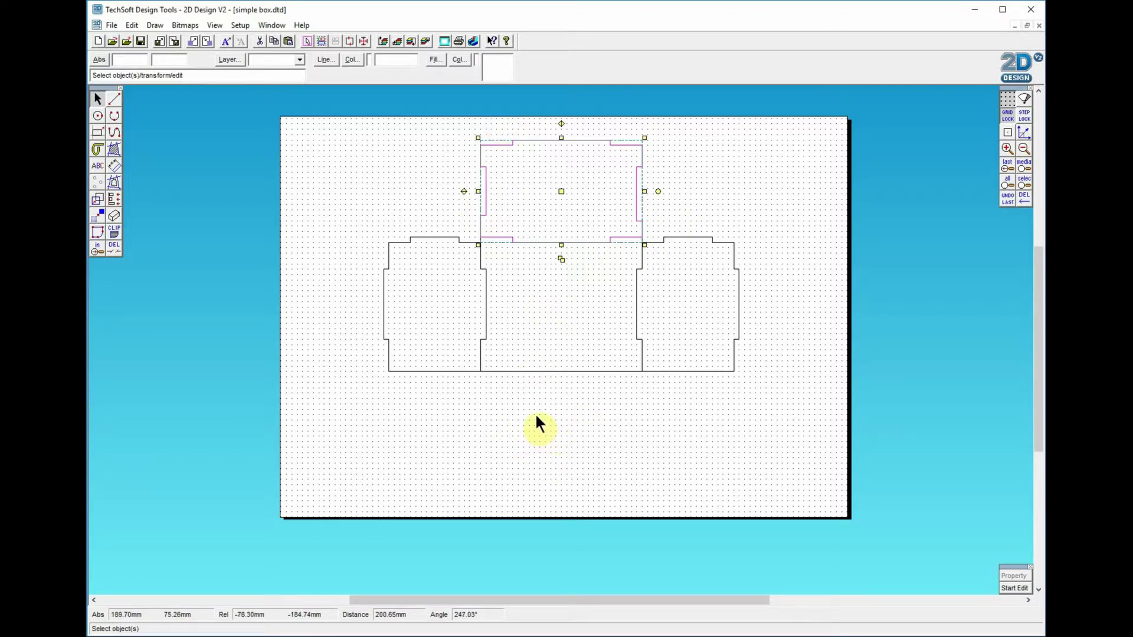
{"action": "left_click", "coordinate": [698, 166]}
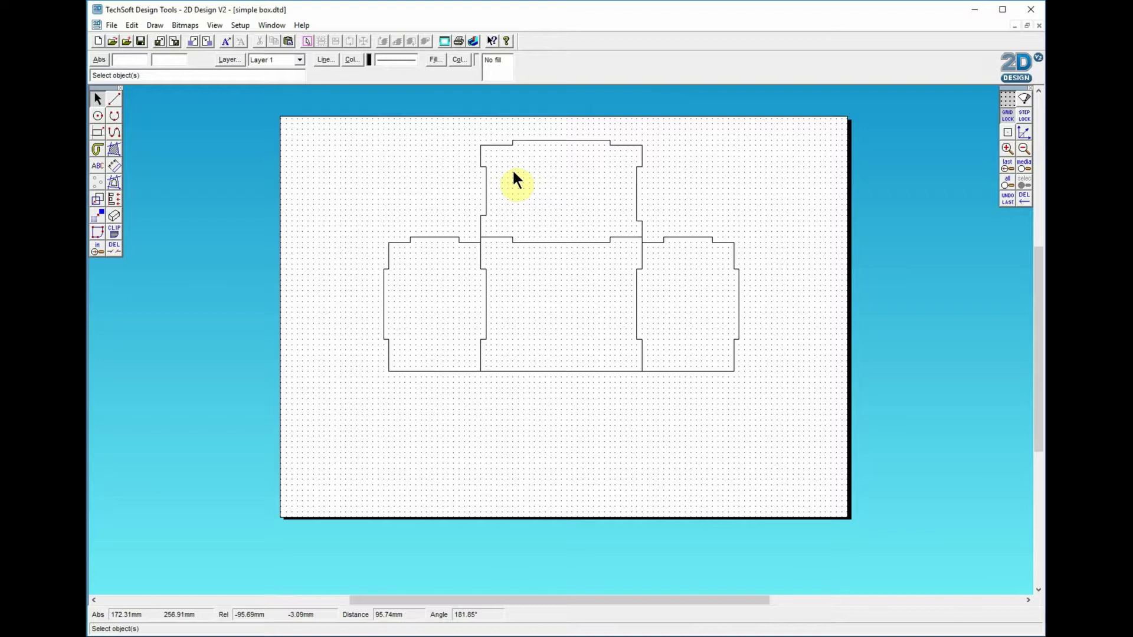
Drag a copy of the top panel down to sit just below the centre panel.
{"action": "left_click_drag", "start_coordinate": [467, 127], "coordinate": [659, 253]}
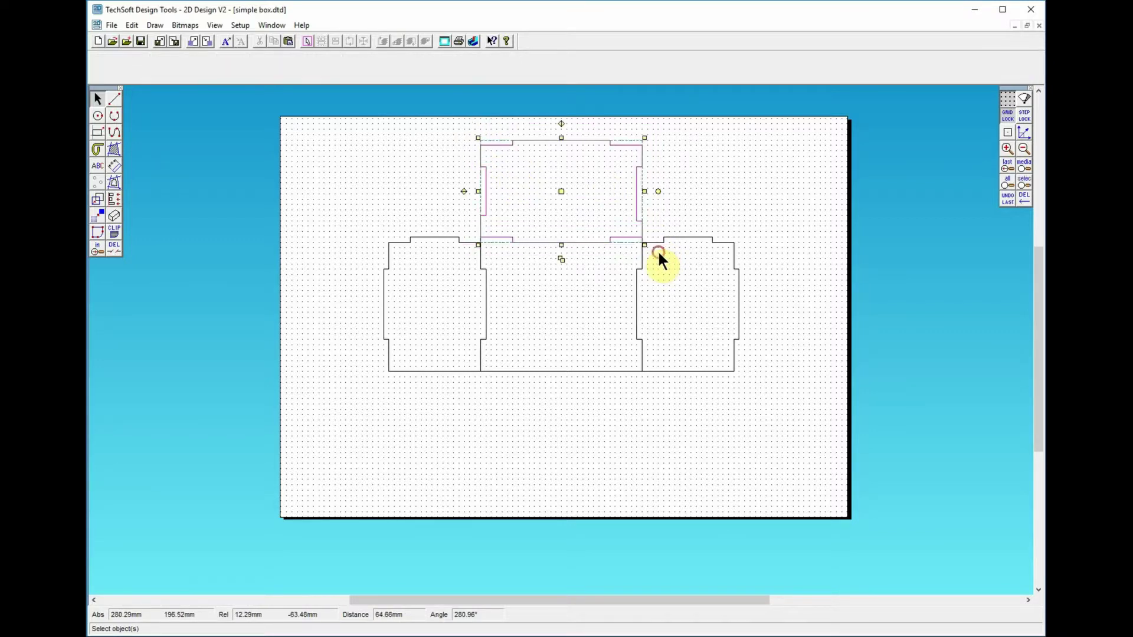
{"action": "left_click_drag", "start_coordinate": [612, 210], "coordinate": [561, 413]}
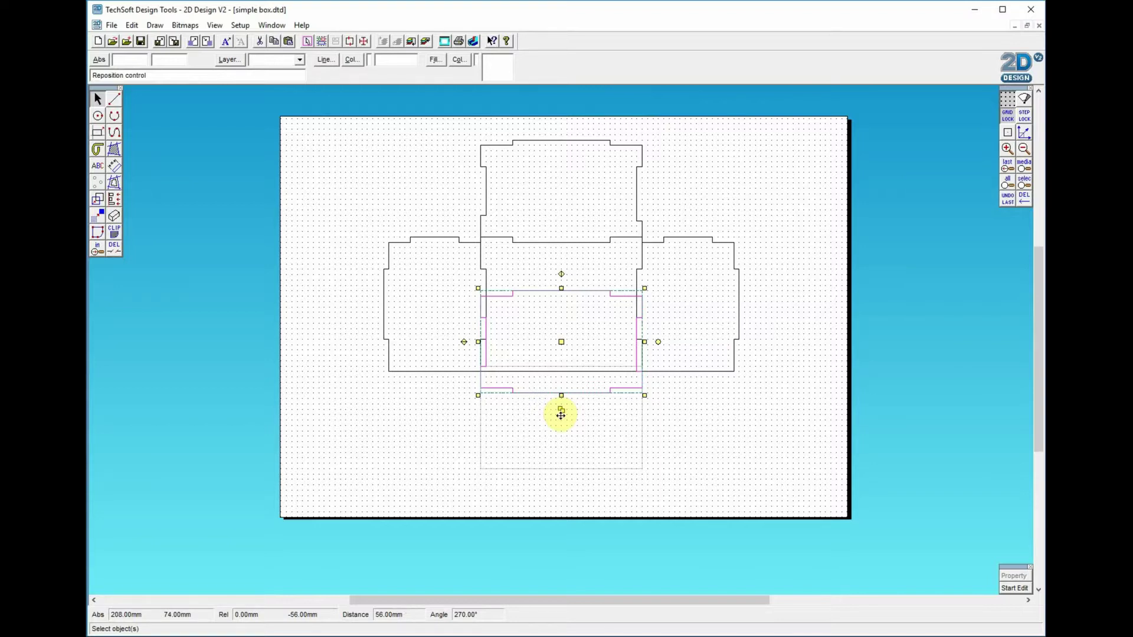
{"action": "left_click_drag", "start_coordinate": [561, 415], "coordinate": [562, 439]}
{"action": "left_click", "coordinate": [704, 424]}
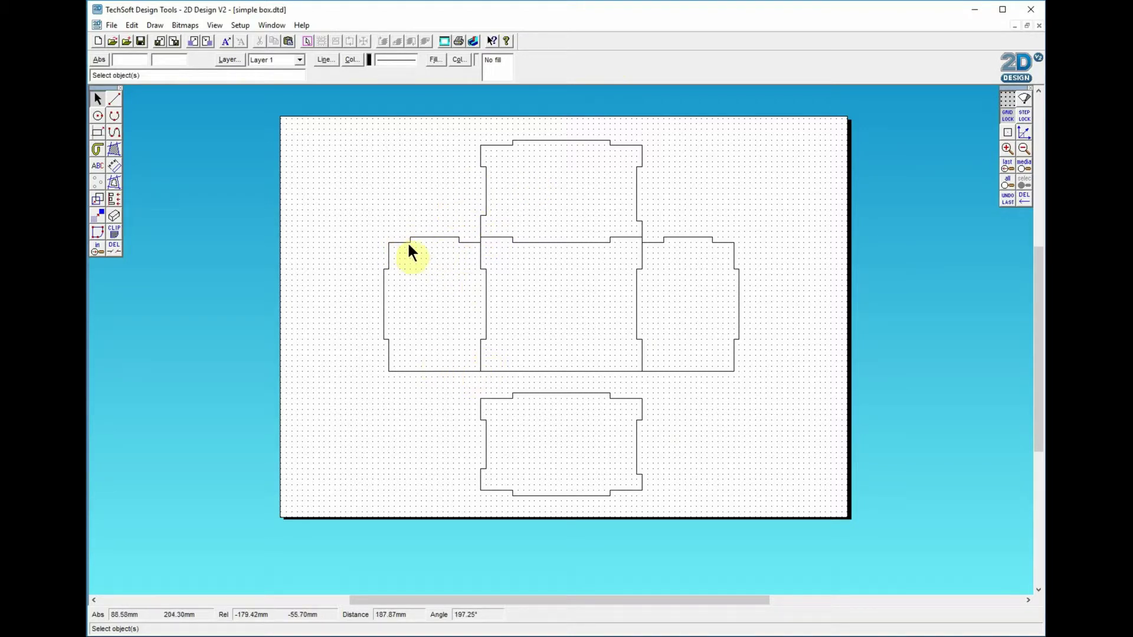
Delete the left side panel's straight top line.
{"action": "left_click_drag", "start_coordinate": [369, 224], "coordinate": [489, 386]}
{"action": "left_click", "coordinate": [349, 256]}
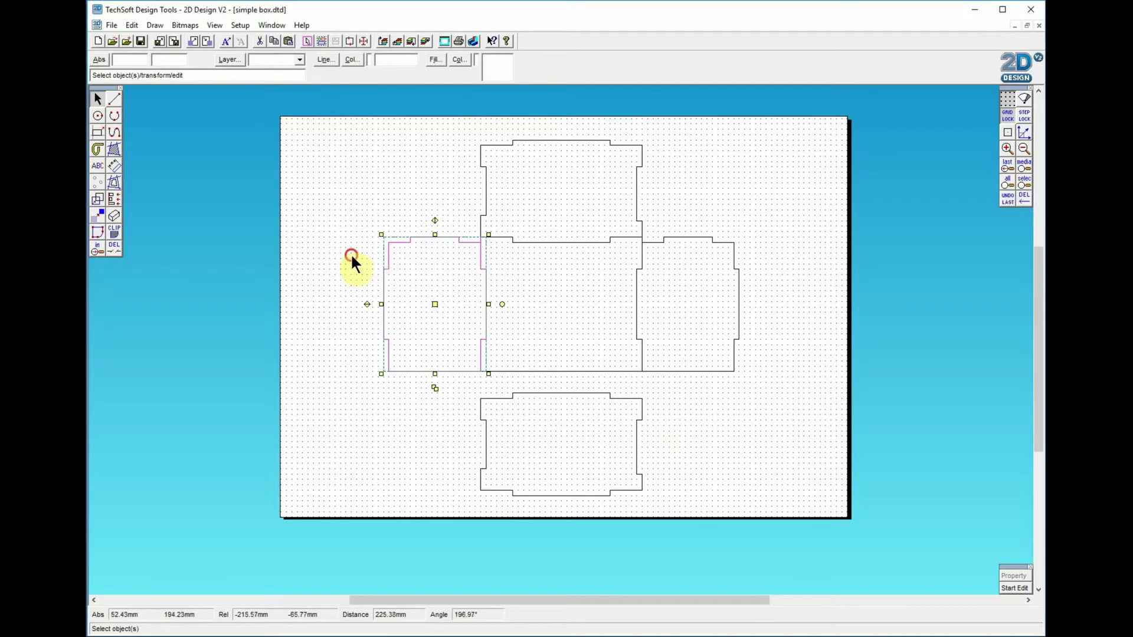
{"action": "left_click", "coordinate": [434, 237]}
{"action": "key", "text": "Delete"}
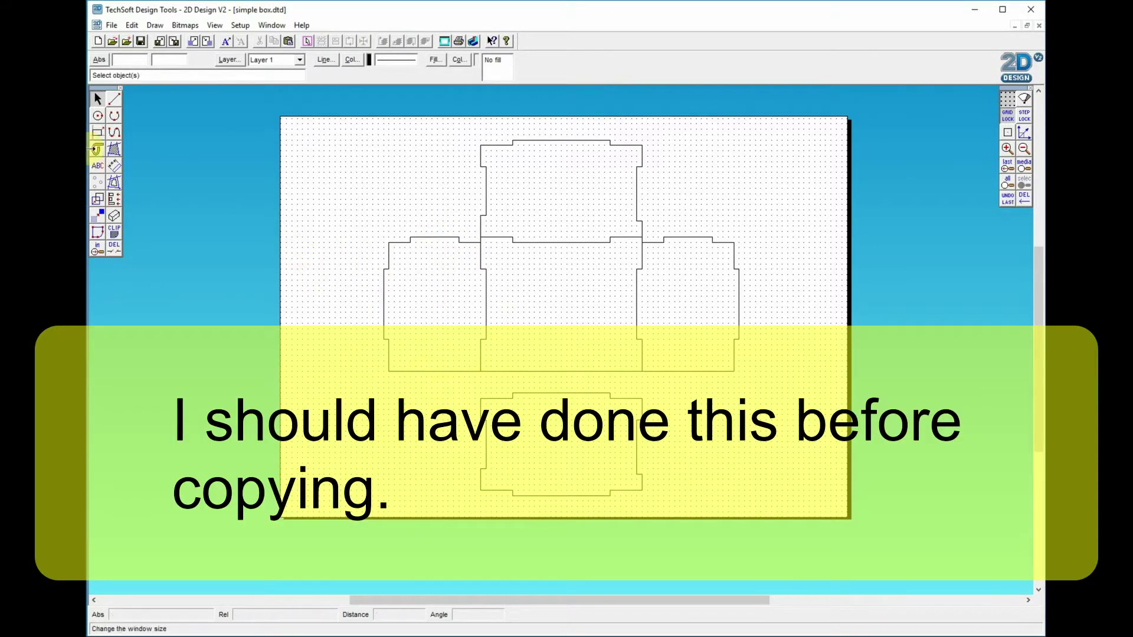
Cut two notches into the left panel's bottom edge, one near each corner.
{"action": "left_click", "coordinate": [97, 132]}
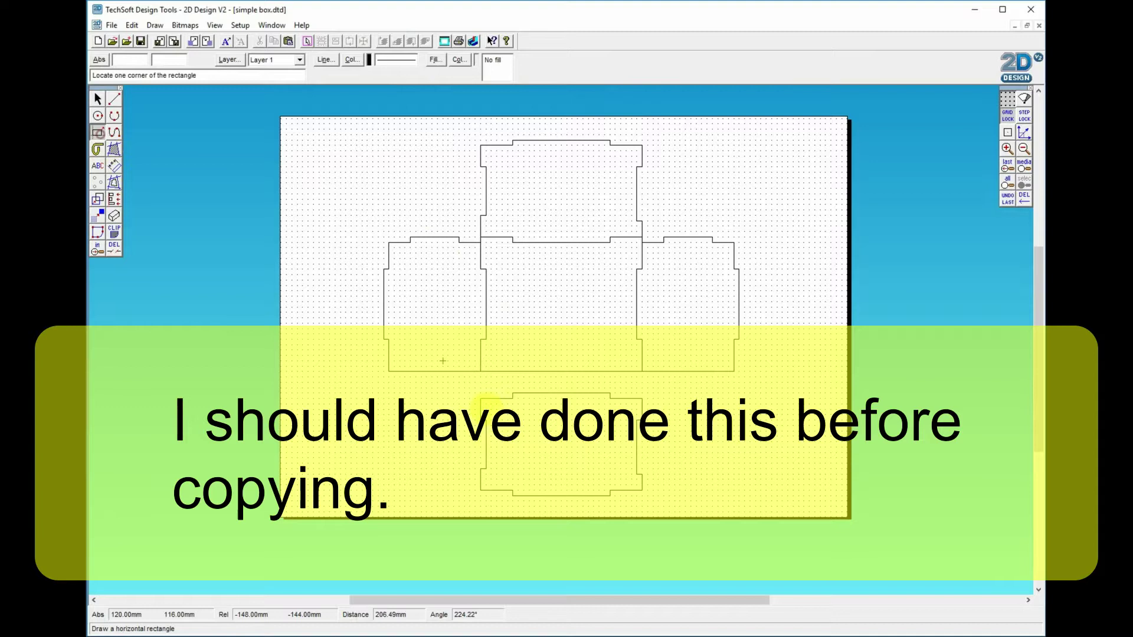
{"action": "left_click", "coordinate": [390, 366]}
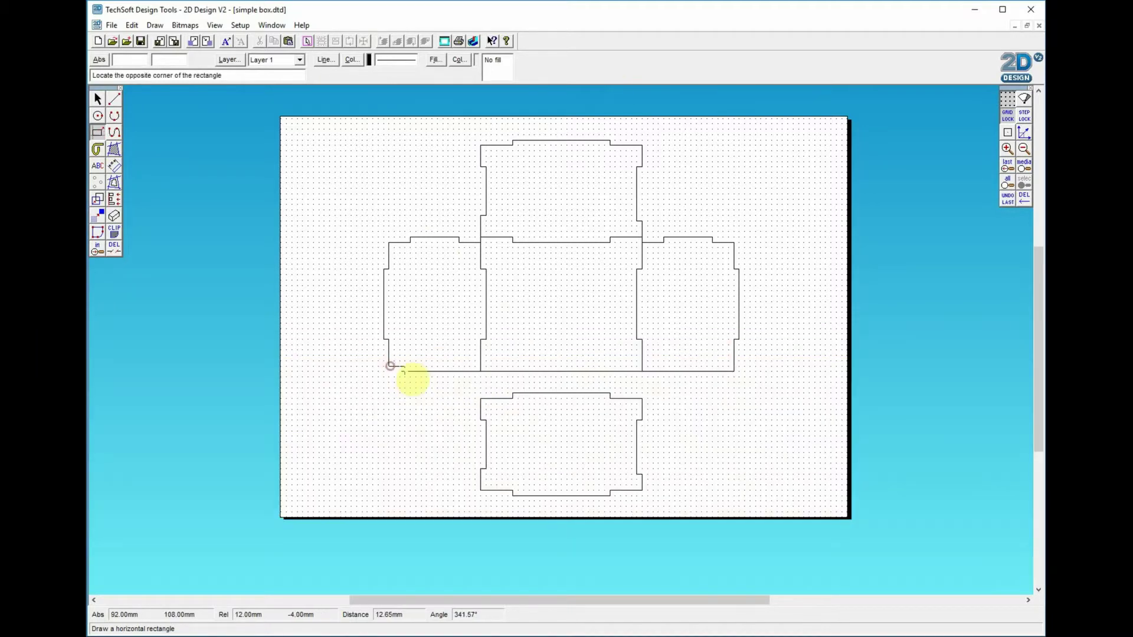
{"action": "left_click", "coordinate": [411, 370]}
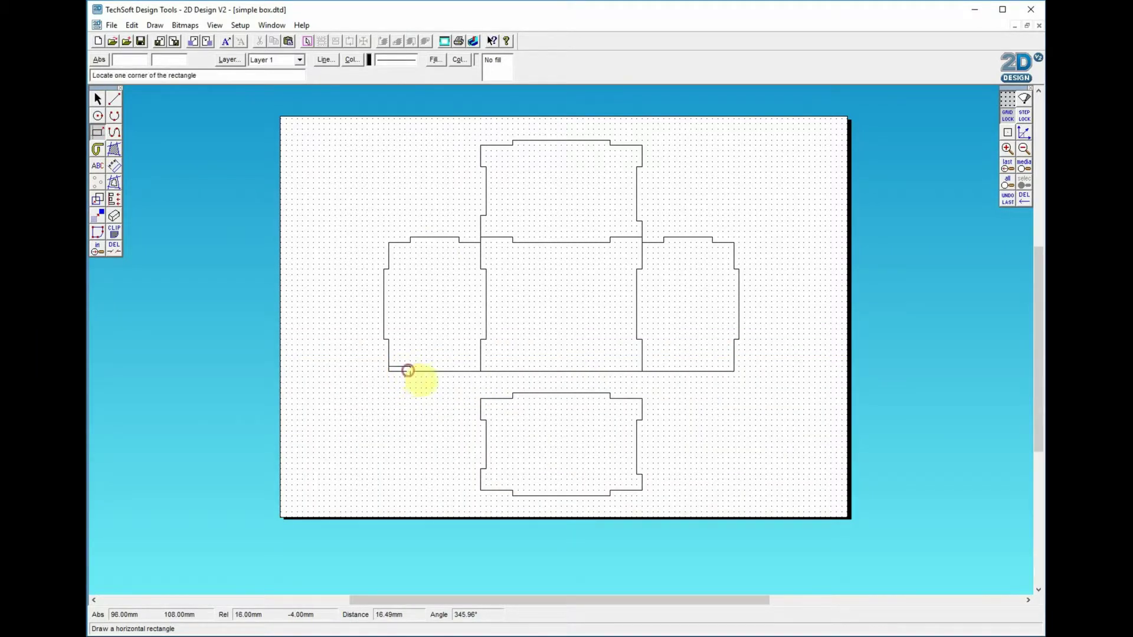
{"action": "left_click", "coordinate": [459, 366]}
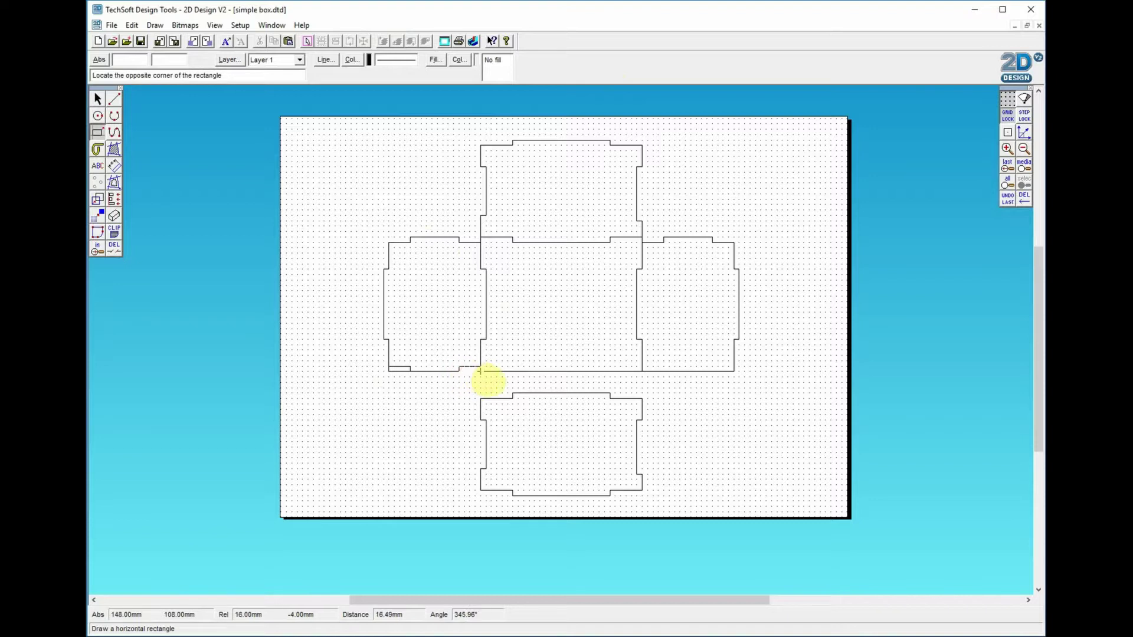
{"action": "left_click", "coordinate": [480, 371]}
{"action": "left_click", "coordinate": [114, 247]}
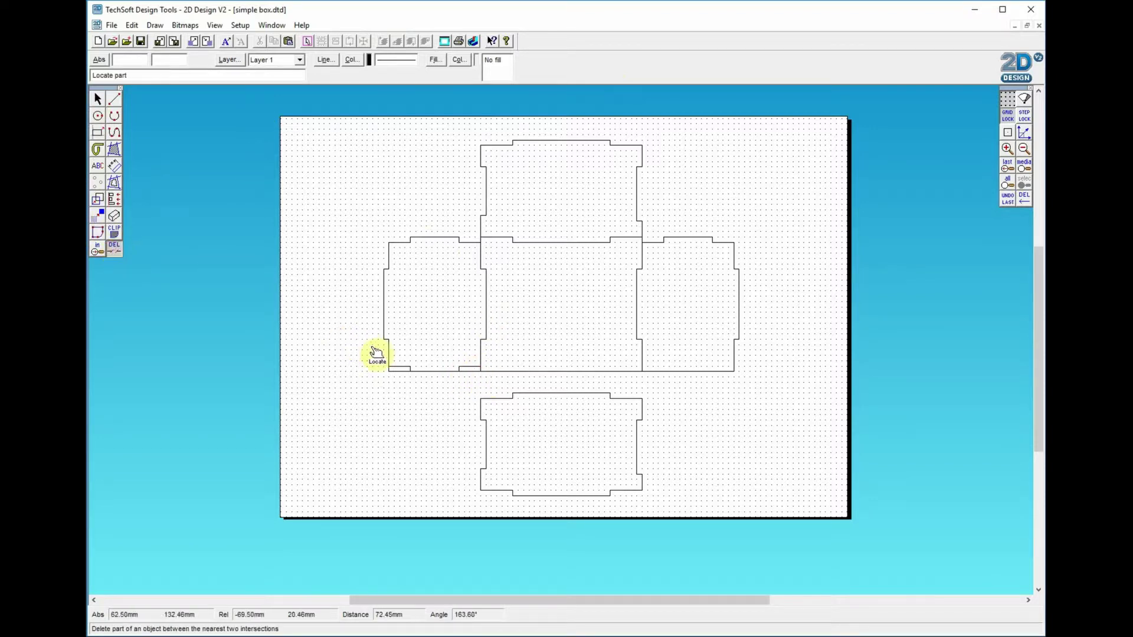
{"action": "left_click", "coordinate": [397, 371]}
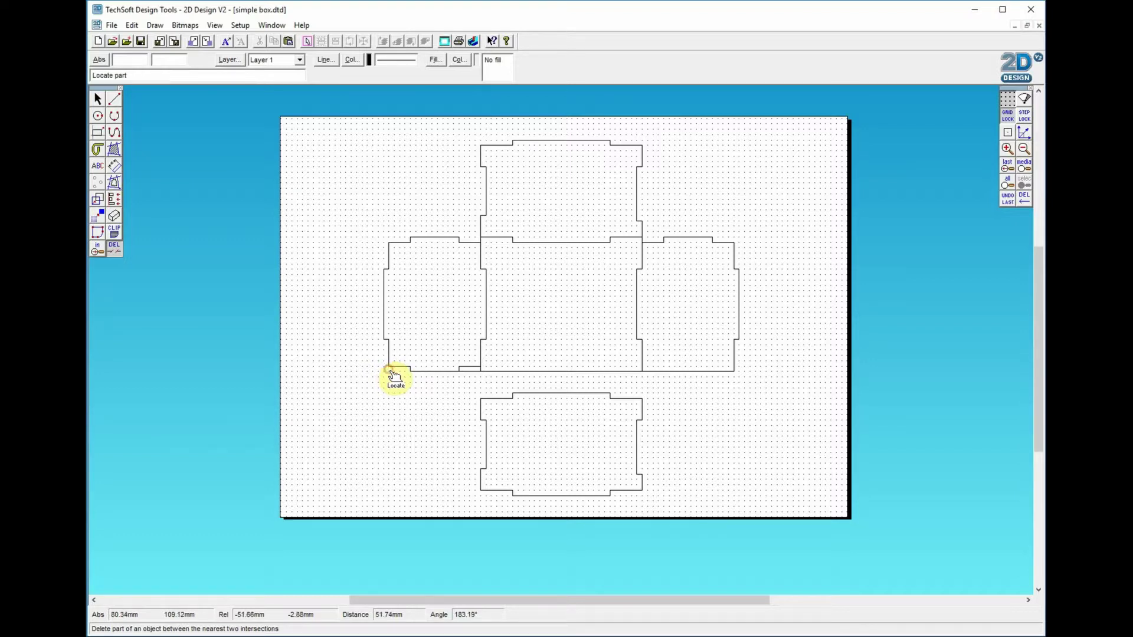
{"action": "left_click", "coordinate": [477, 373]}
{"action": "left_click", "coordinate": [99, 98]}
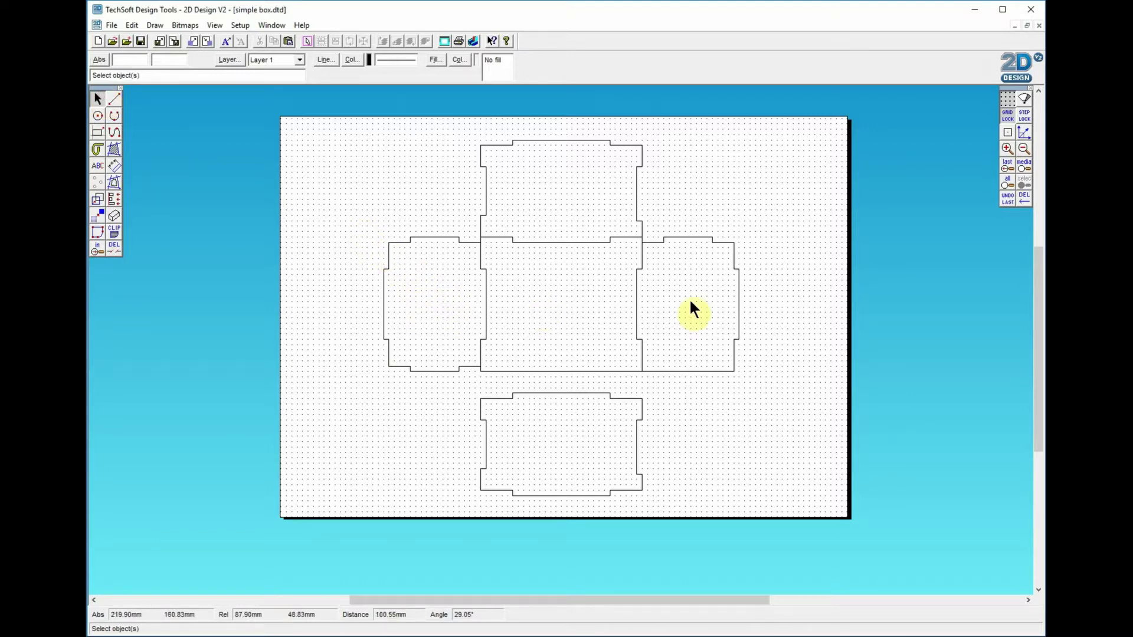
Delete all the lines and leftover segments of the old right flap.
{"action": "left_click_drag", "start_coordinate": [756, 213], "coordinate": [655, 398]}
{"action": "key", "text": "Delete"}
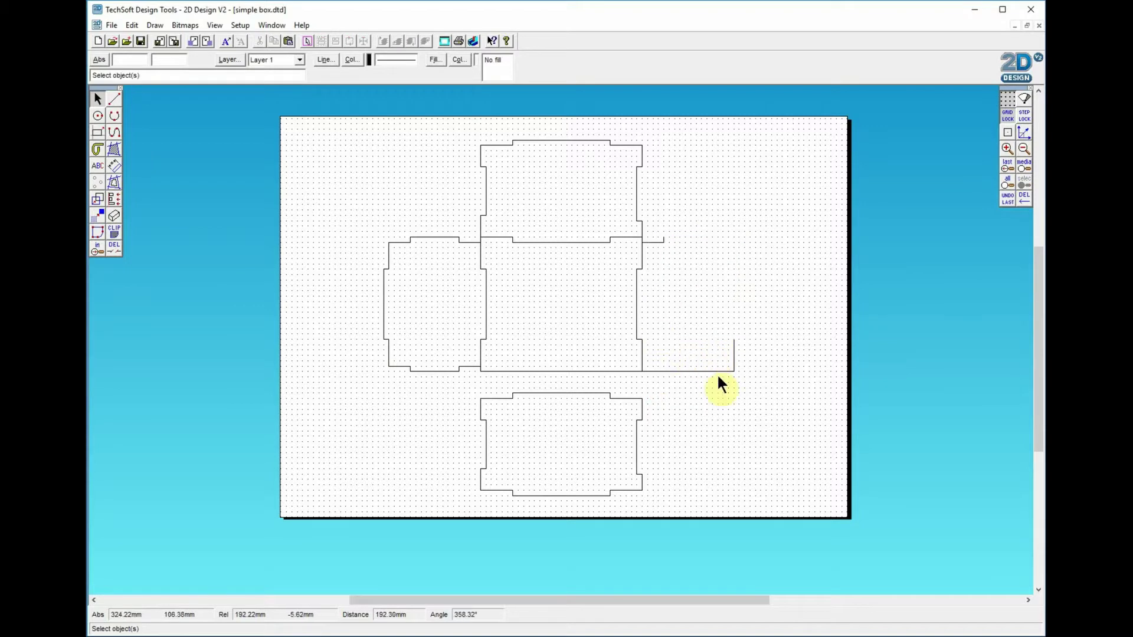
{"action": "left_click", "coordinate": [716, 372]}
{"action": "key", "text": "Delete"}
{"action": "left_click", "coordinate": [655, 241]}
{"action": "key", "text": "Delete"}
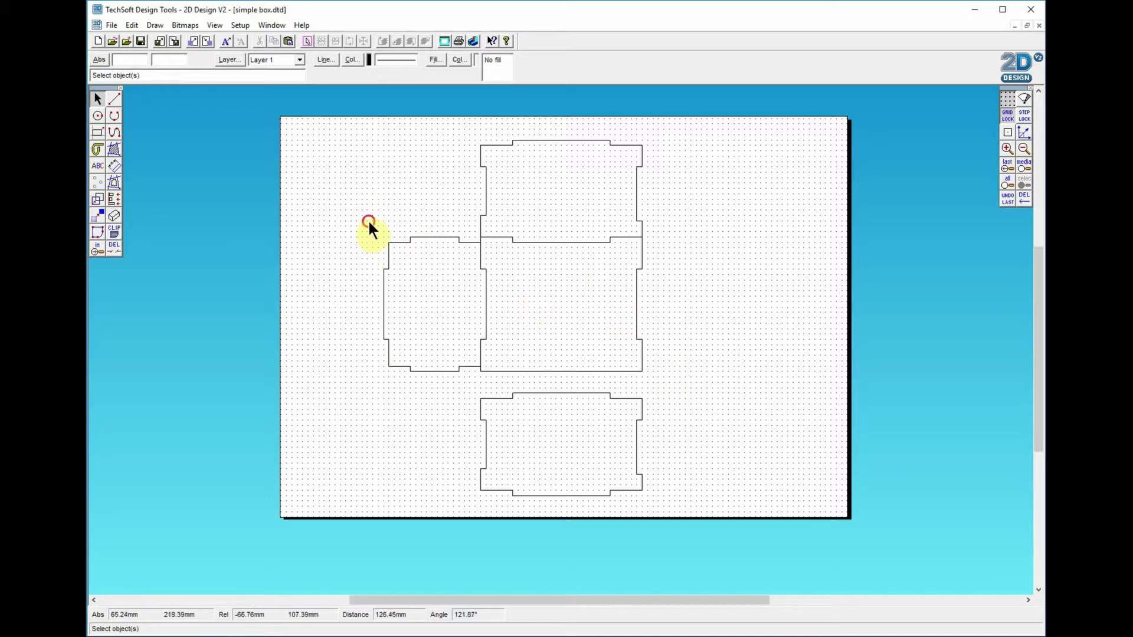
Duplicate the notched left panel and place the copy right of the centre panel.
{"action": "left_click_drag", "start_coordinate": [369, 222], "coordinate": [490, 379]}
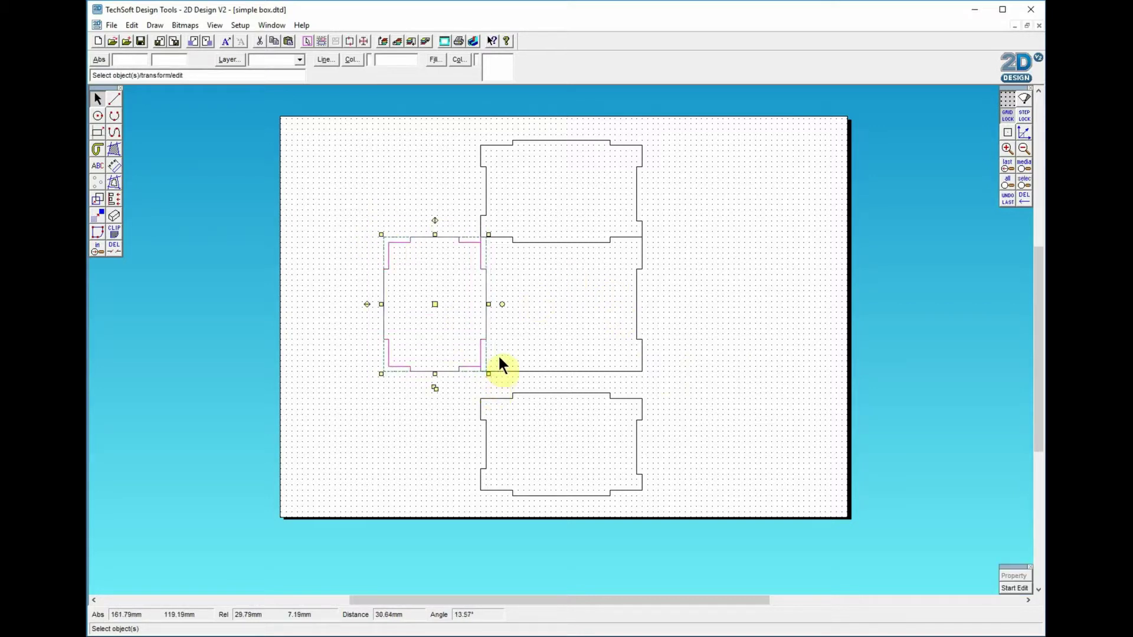
{"action": "key", "text": "ctrl+v"}
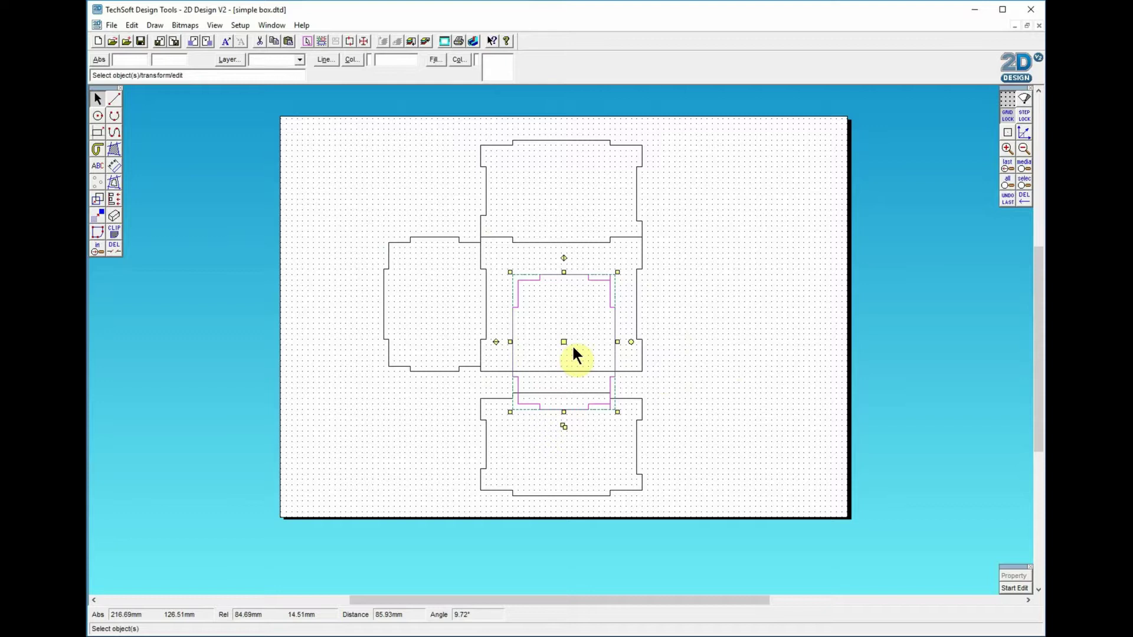
{"action": "left_click", "coordinate": [564, 342]}
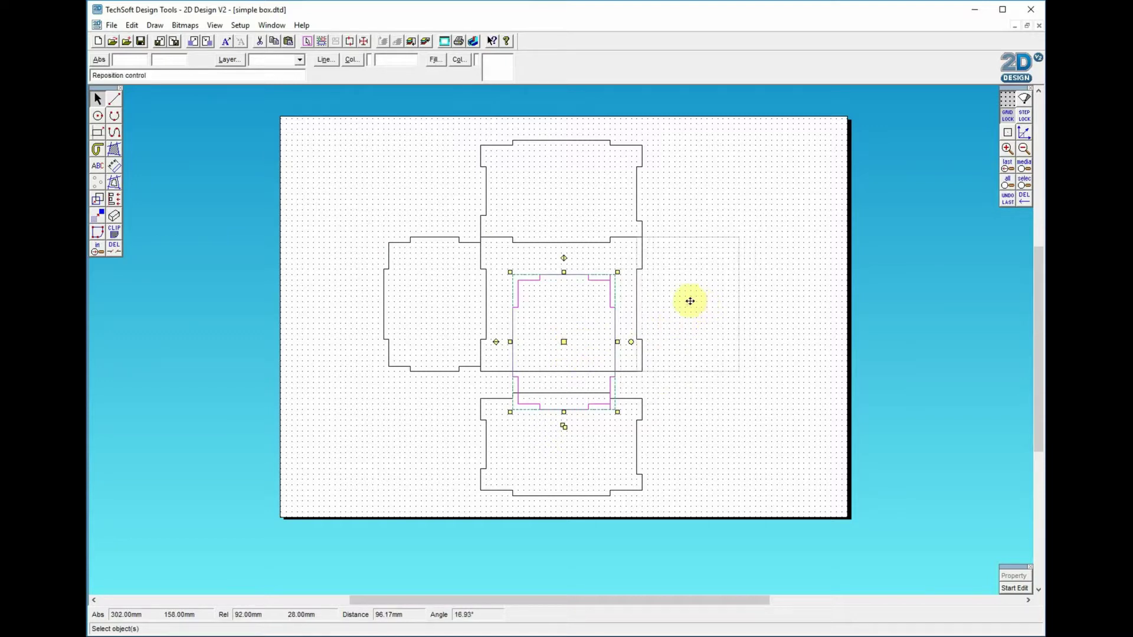
{"action": "left_click", "coordinate": [690, 302]}
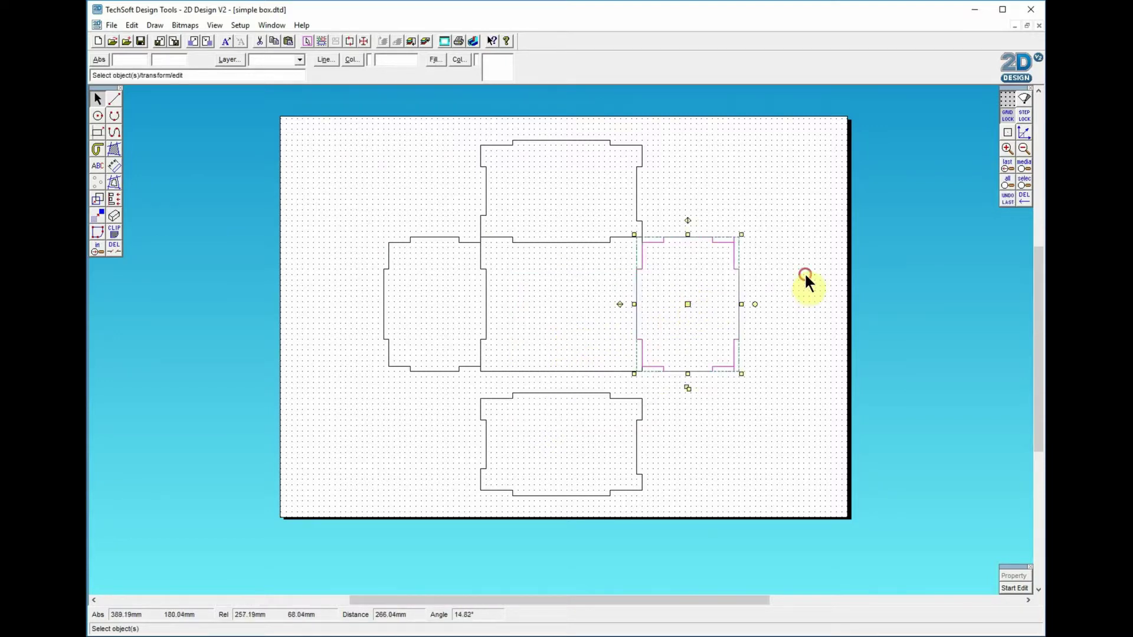
{"action": "left_click", "coordinate": [759, 259]}
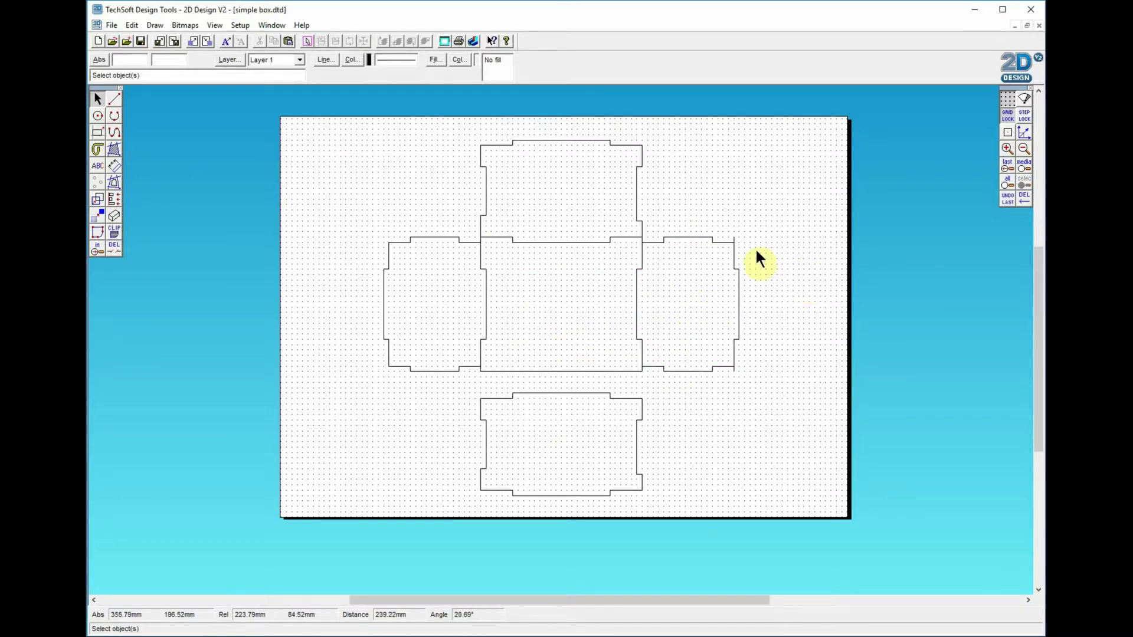
Save, then move the bottom panel up 20 mm against the centre panel.
{"action": "left_click", "coordinate": [114, 248]}
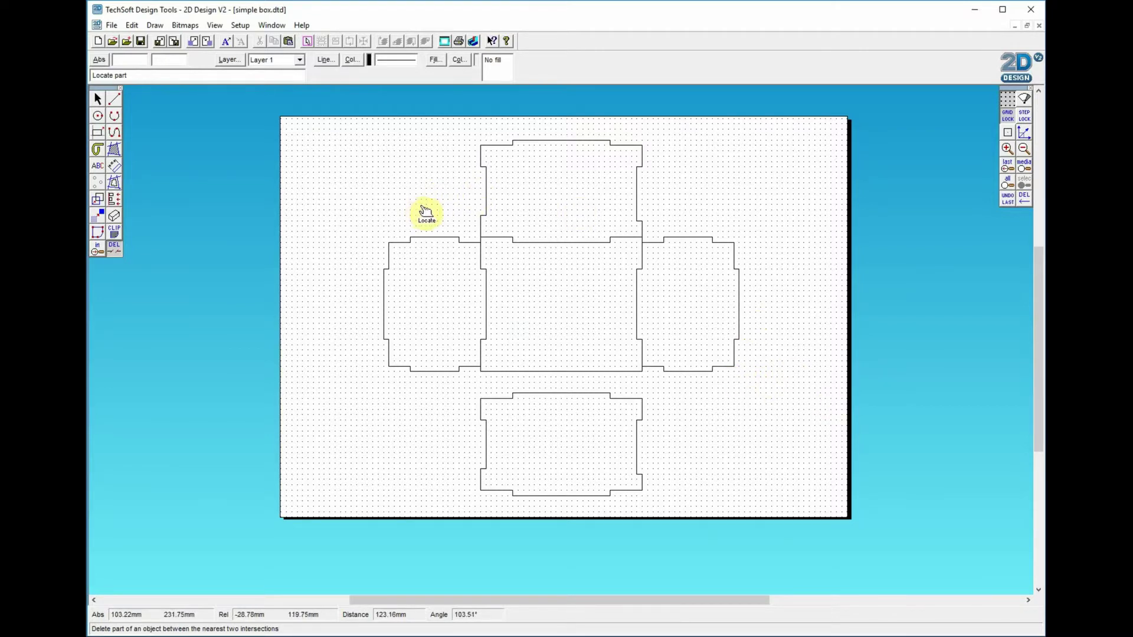
{"action": "key", "text": "ctrl+s"}
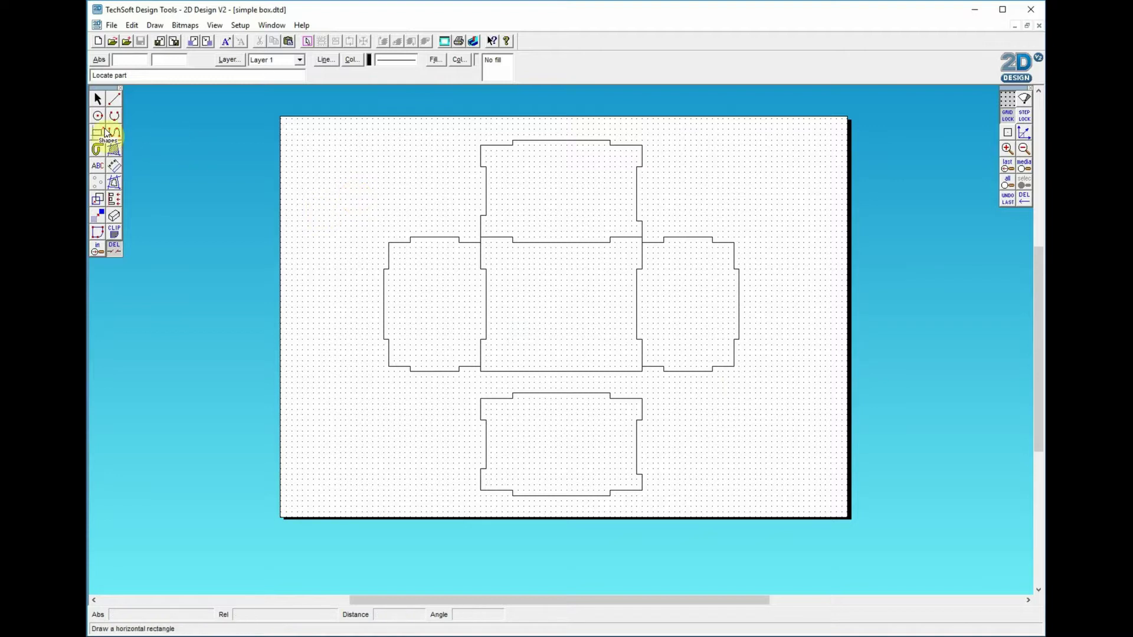
{"action": "left_click", "coordinate": [97, 98]}
{"action": "left_click_drag", "start_coordinate": [462, 386], "coordinate": [672, 505]}
{"action": "left_click_drag", "start_coordinate": [562, 445], "coordinate": [557, 413]}
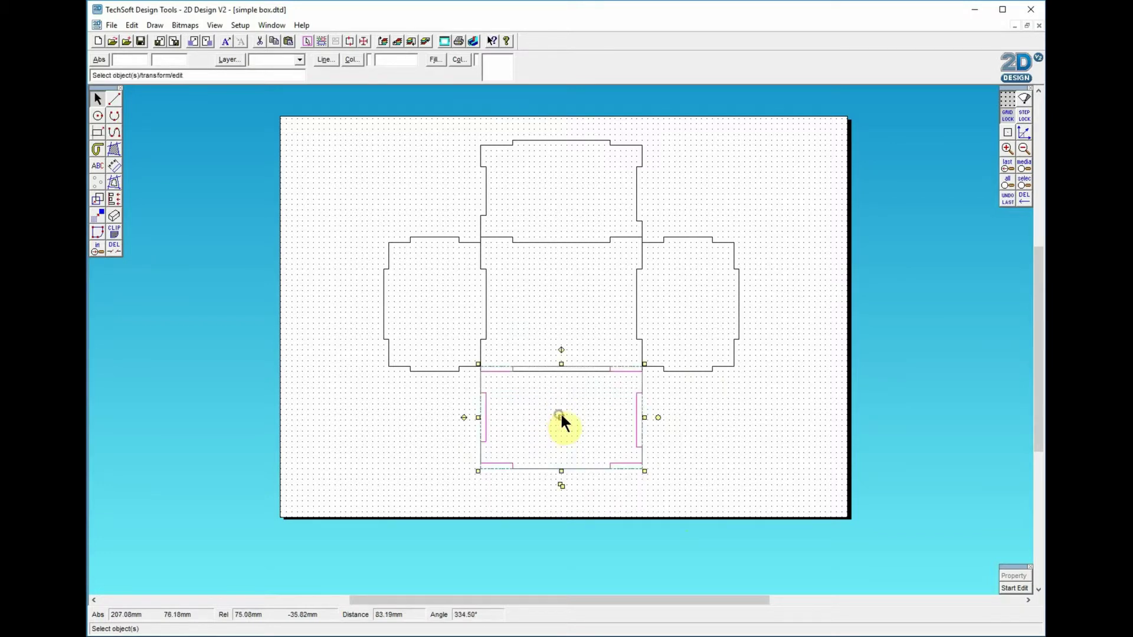
{"action": "left_click", "coordinate": [748, 435]}
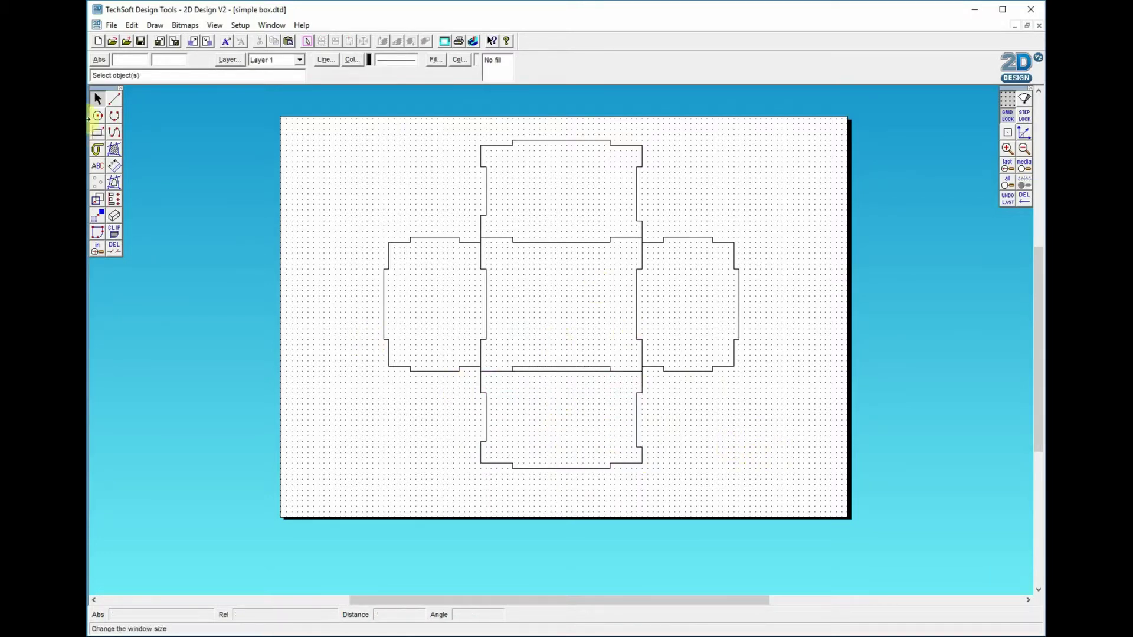
Delete the tab segment along the centre panel's lower edge.
{"action": "left_click", "coordinate": [118, 247]}
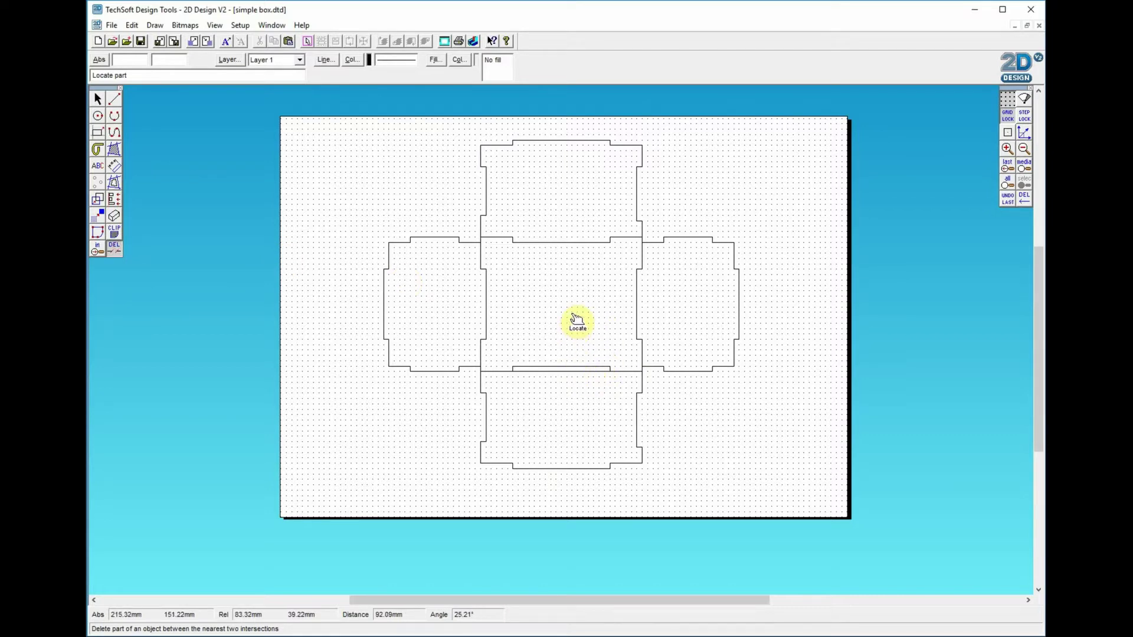
{"action": "left_click", "coordinate": [564, 377]}
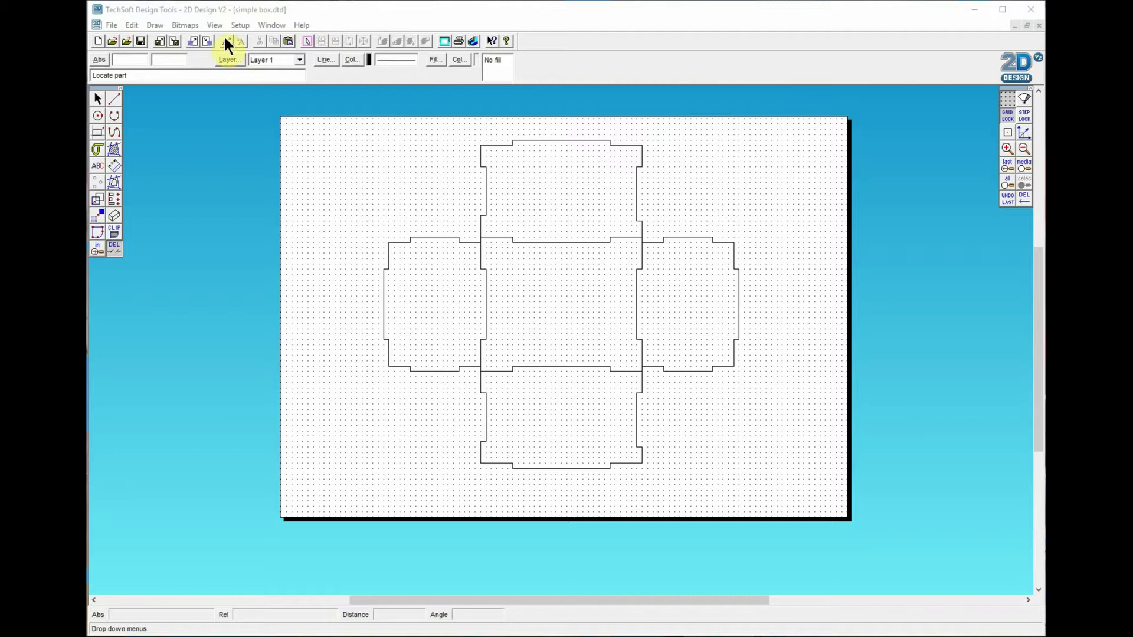
{"action": "left_click", "coordinate": [99, 98]}
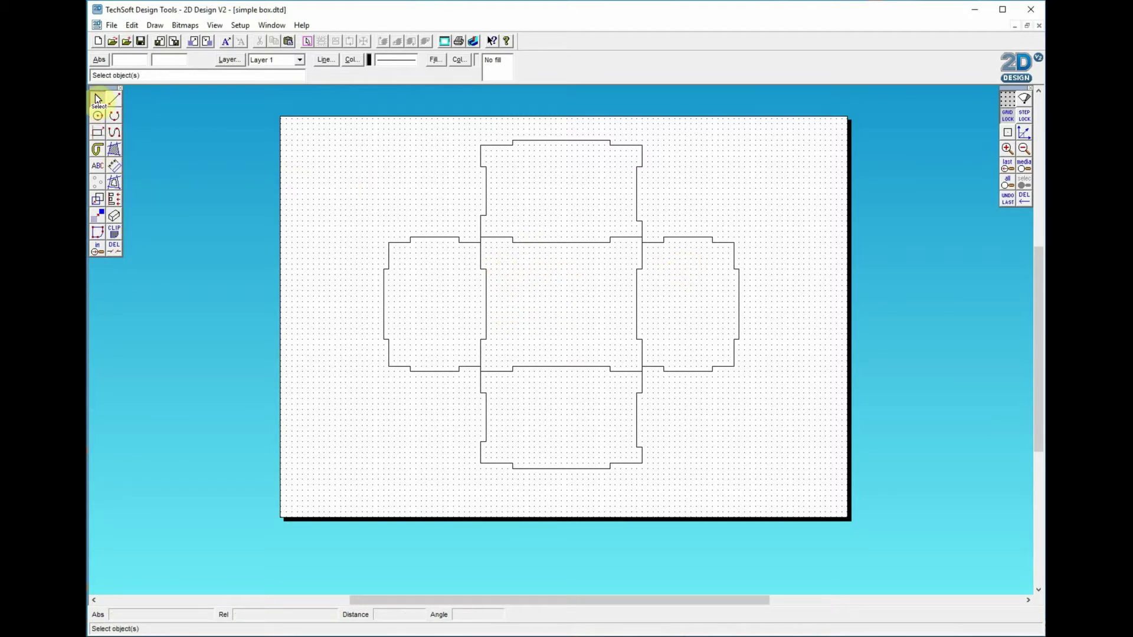
Move the whole box net up and to the left.
{"action": "key", "text": "ctrl+a"}
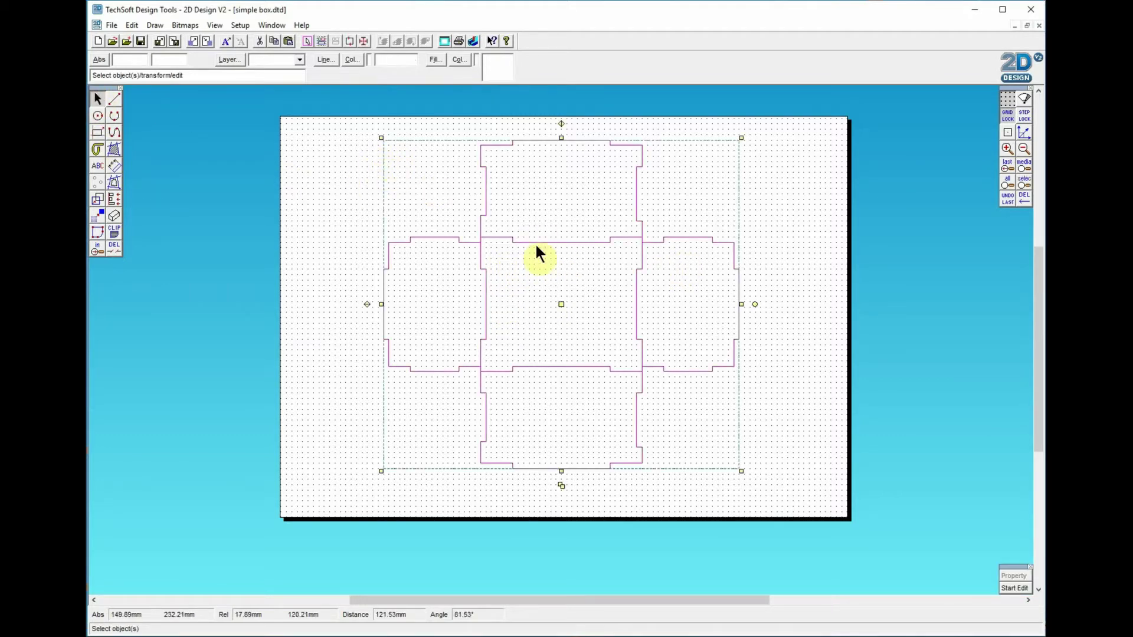
{"action": "left_click_drag", "start_coordinate": [561, 304], "coordinate": [469, 288]}
{"action": "left_click", "coordinate": [710, 213]}
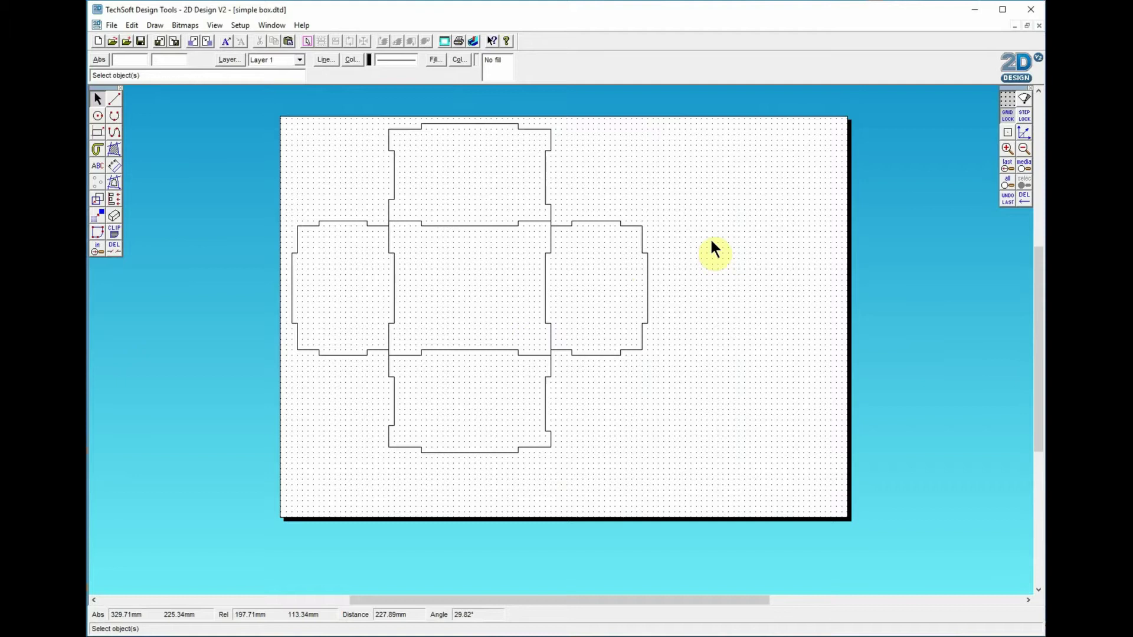
Change the drawing sheet layout to ISO A2 standard size.
{"action": "left_click", "coordinate": [237, 25]}
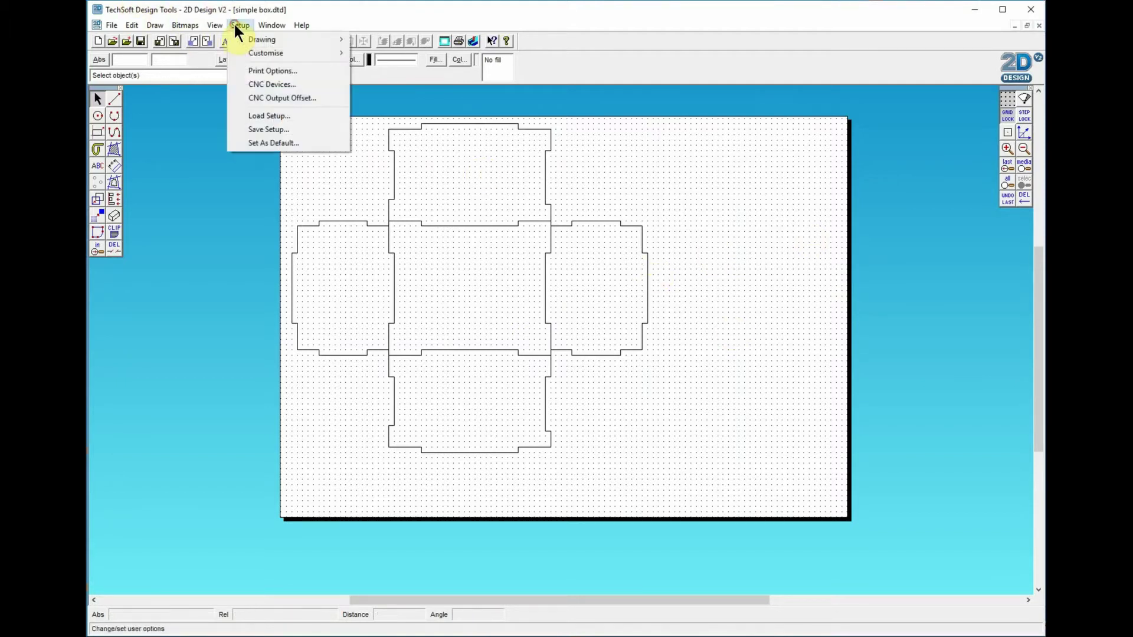
{"action": "mouse_move", "coordinate": [316, 41]}
{"action": "left_click", "coordinate": [380, 40]}
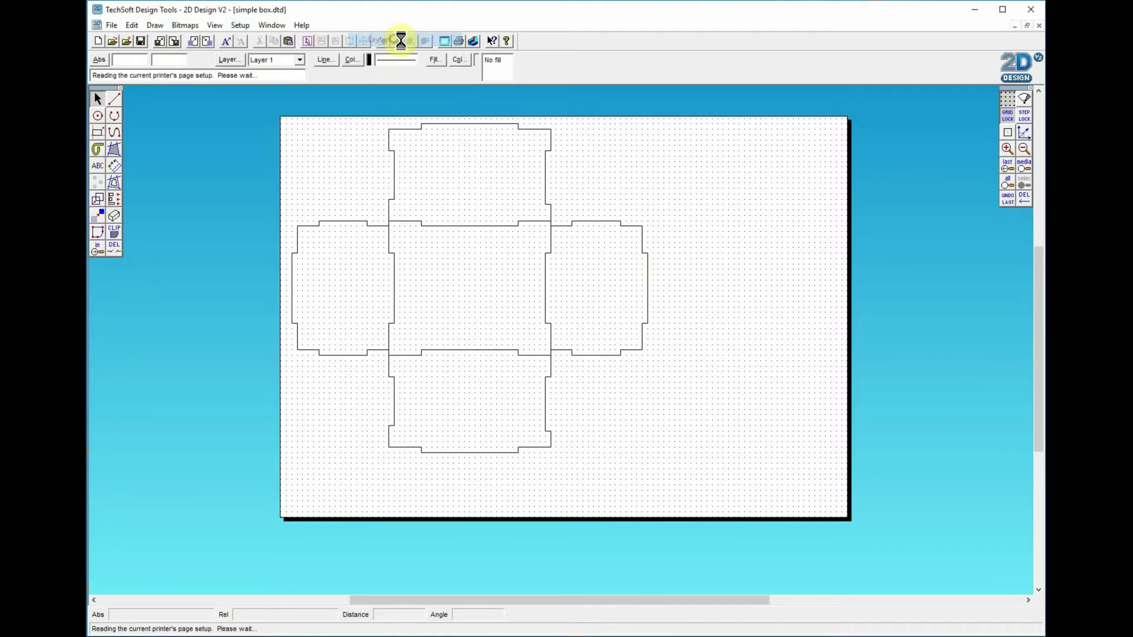
{"action": "left_click", "coordinate": [506, 221]}
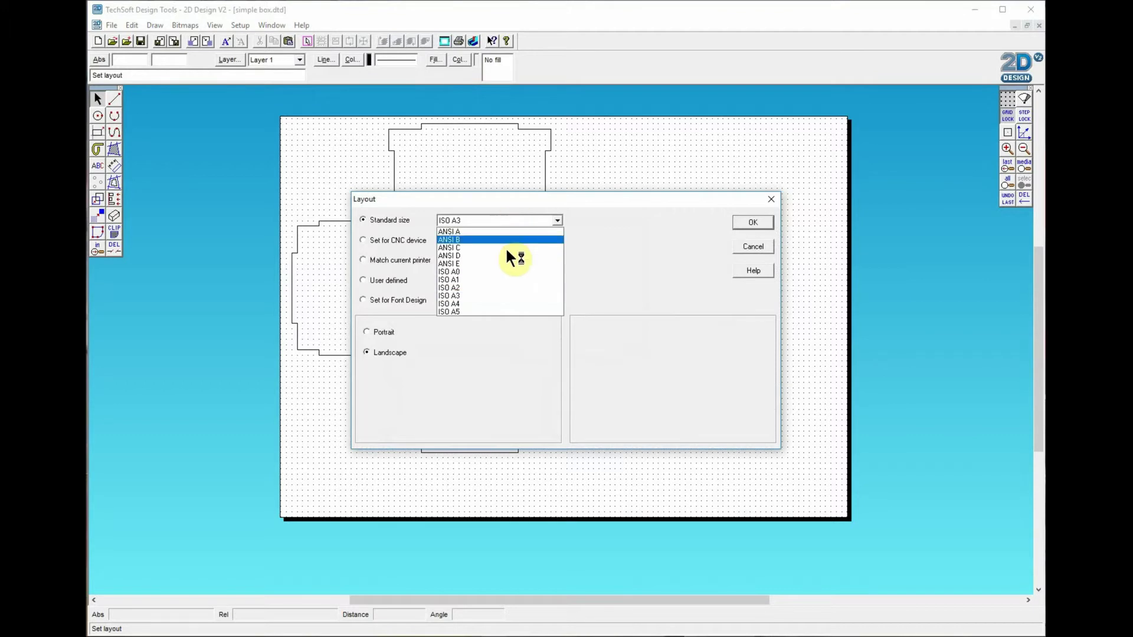
{"action": "left_click", "coordinate": [483, 287]}
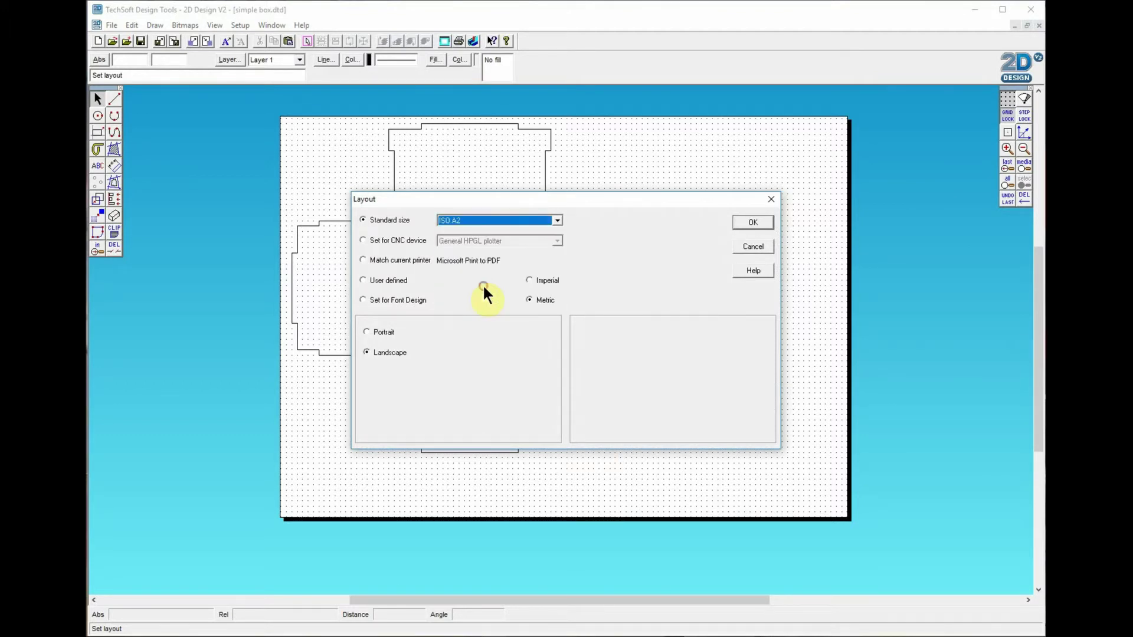
{"action": "left_click", "coordinate": [755, 223]}
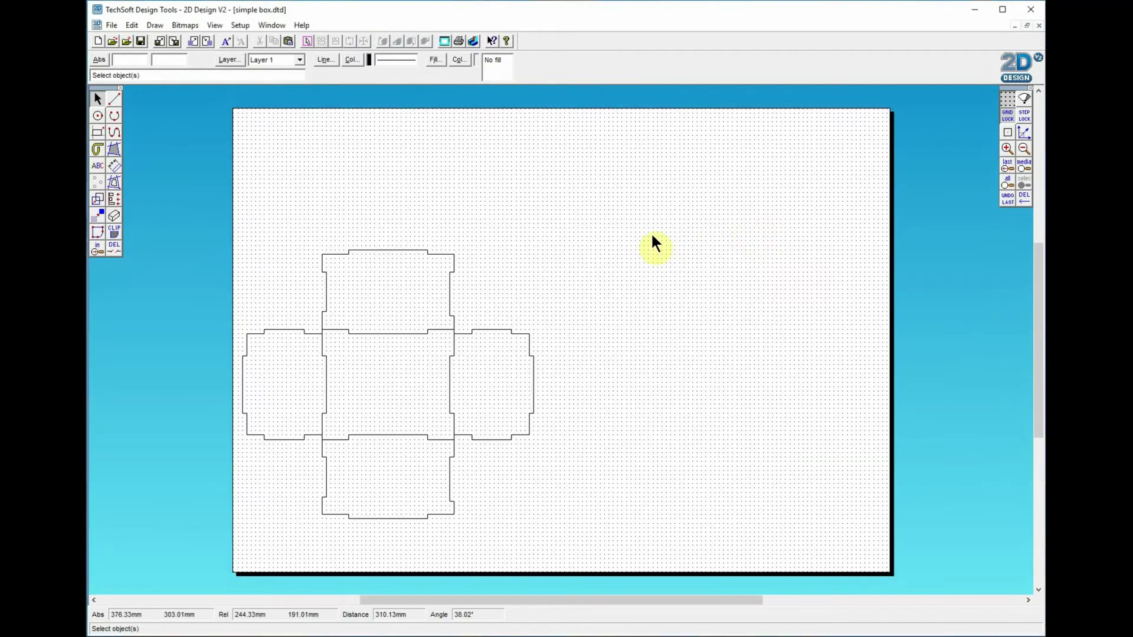
Move the whole net up to the sheet's top edge and toggle grid snapping.
{"action": "key", "text": "ctrl+a"}
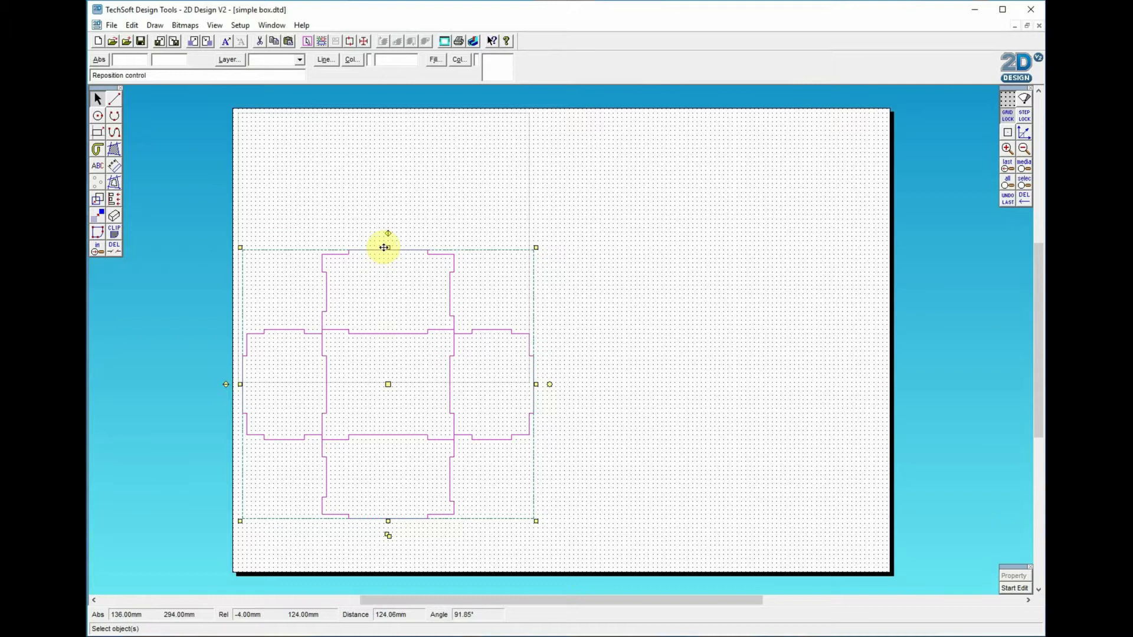
{"action": "left_click_drag", "start_coordinate": [384, 247], "coordinate": [384, 111]}
{"action": "left_click", "coordinate": [582, 262]}
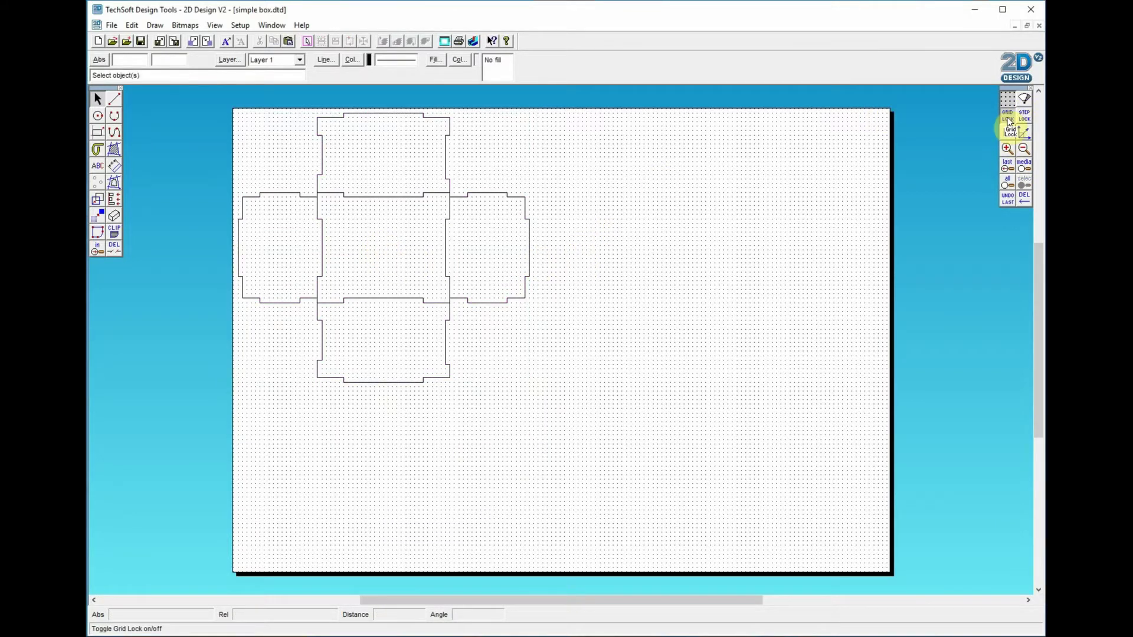
{"action": "left_click", "coordinate": [1008, 118]}
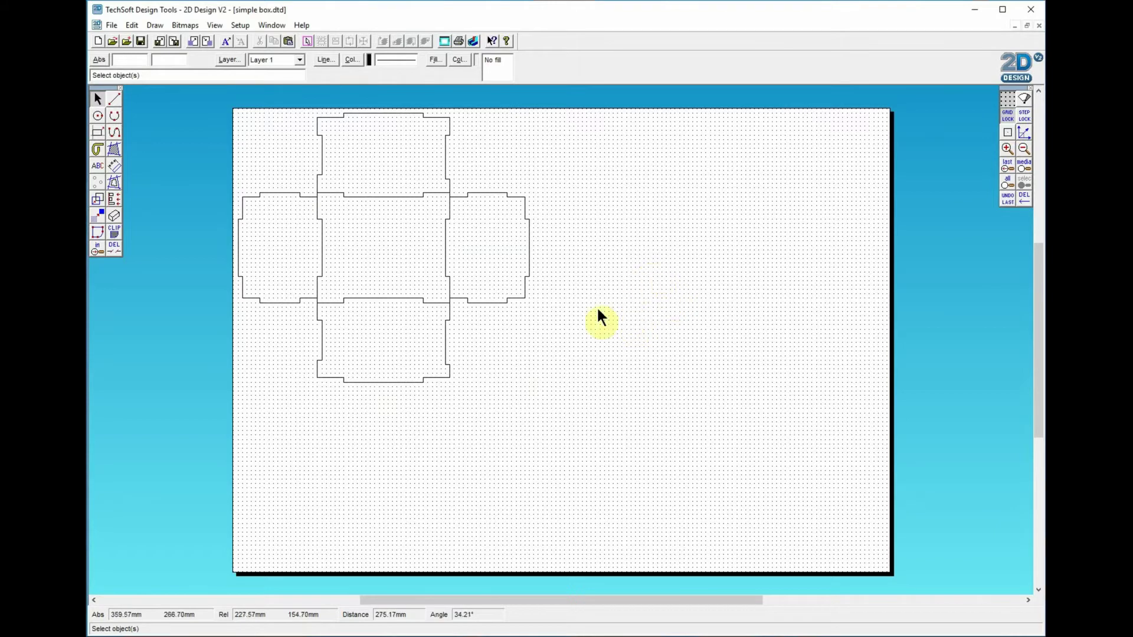
{"action": "left_click", "coordinate": [539, 351]}
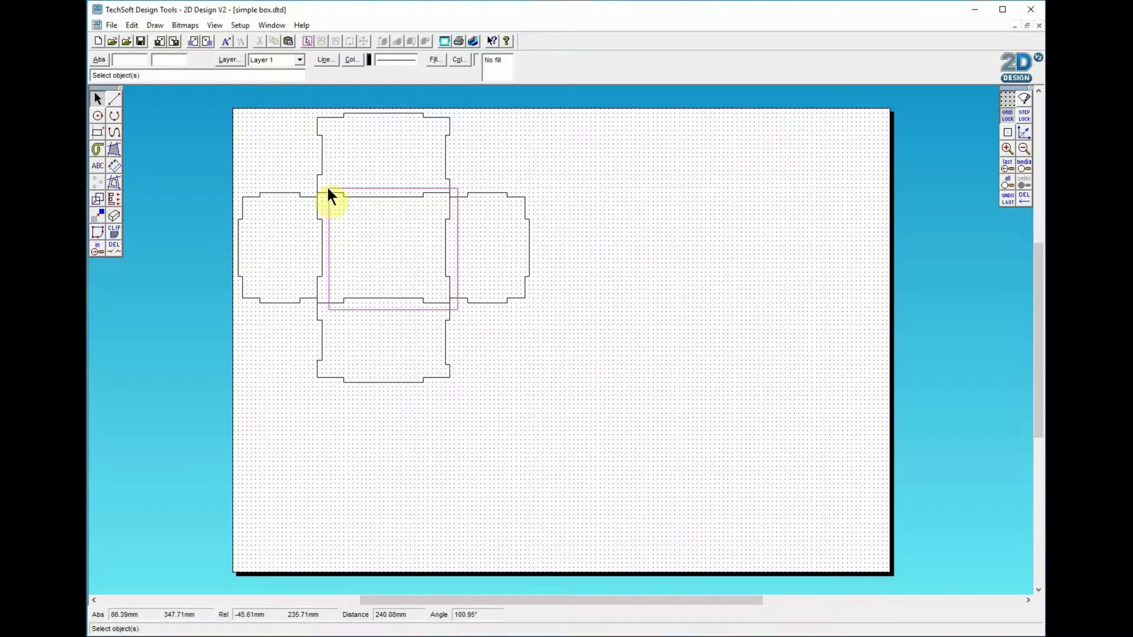
Pull the extra panel out of the net and set it beside the right-hand panel.
{"action": "left_click", "coordinate": [308, 182]}
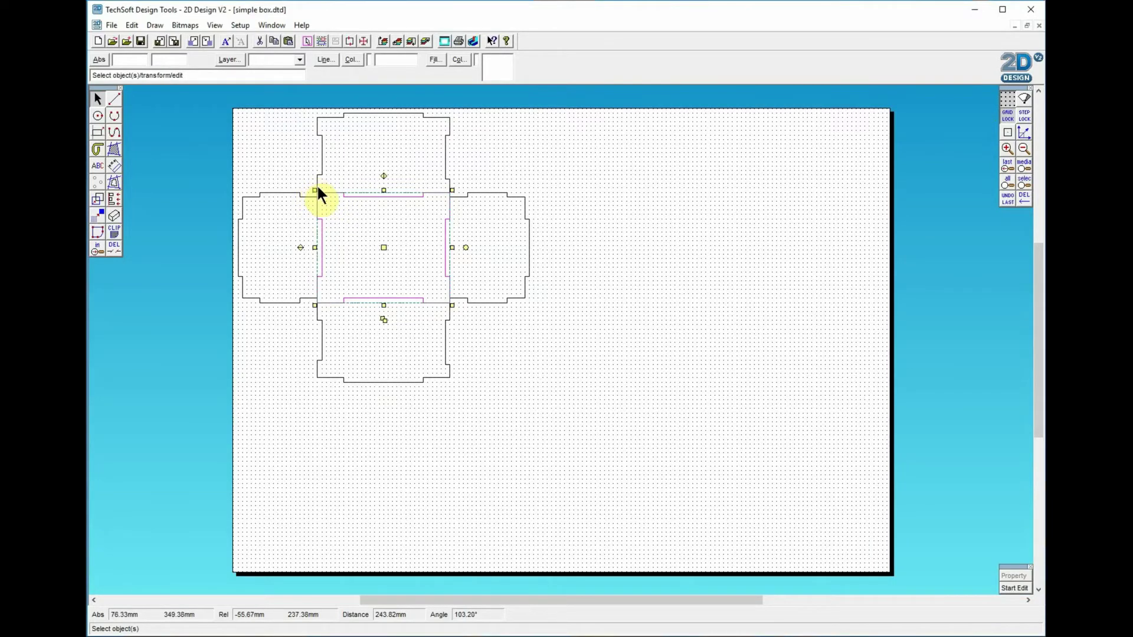
{"action": "left_click_drag", "start_coordinate": [317, 193], "coordinate": [494, 286]}
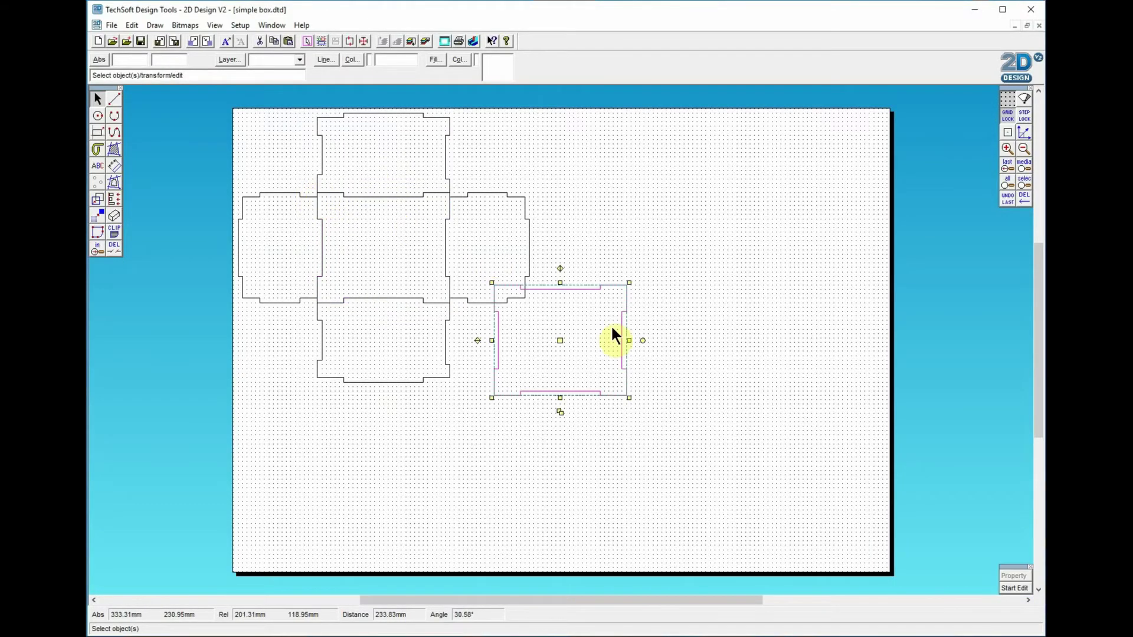
{"action": "left_click_drag", "start_coordinate": [558, 339], "coordinate": [607, 246]}
{"action": "left_click", "coordinate": [794, 235]}
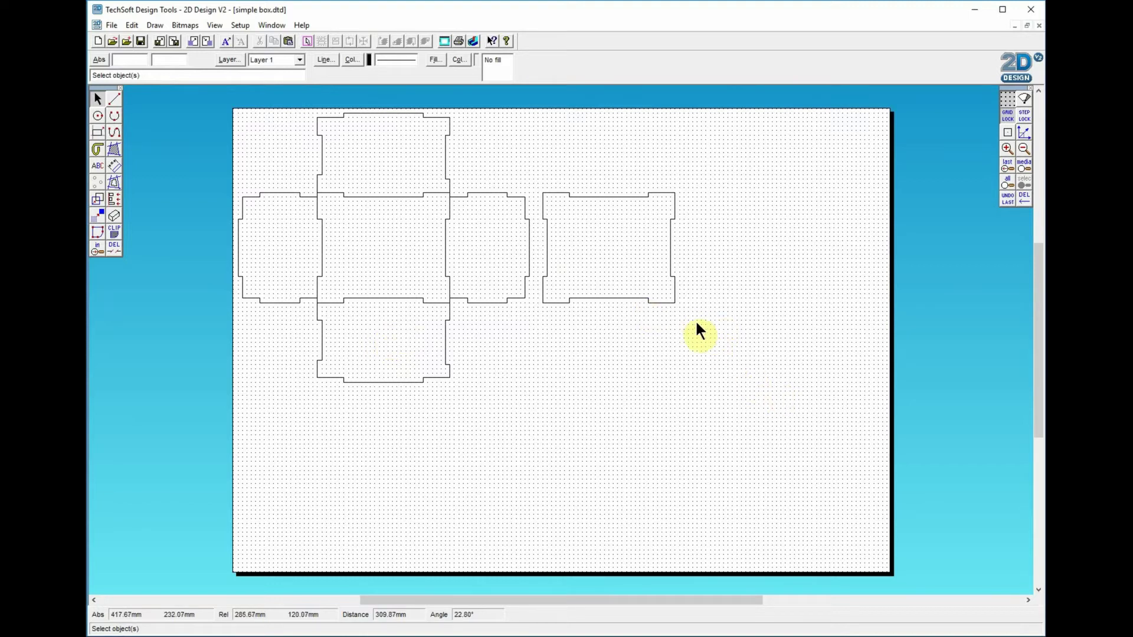
Shift the sixth panel left about 12 mm until it sits flush against the side panel.
{"action": "left_click_drag", "start_coordinate": [713, 334], "coordinate": [692, 201]}
{"action": "left_click_drag", "start_coordinate": [709, 362], "coordinate": [518, 172]}
{"action": "left_click_drag", "start_coordinate": [600, 247], "coordinate": [587, 246]}
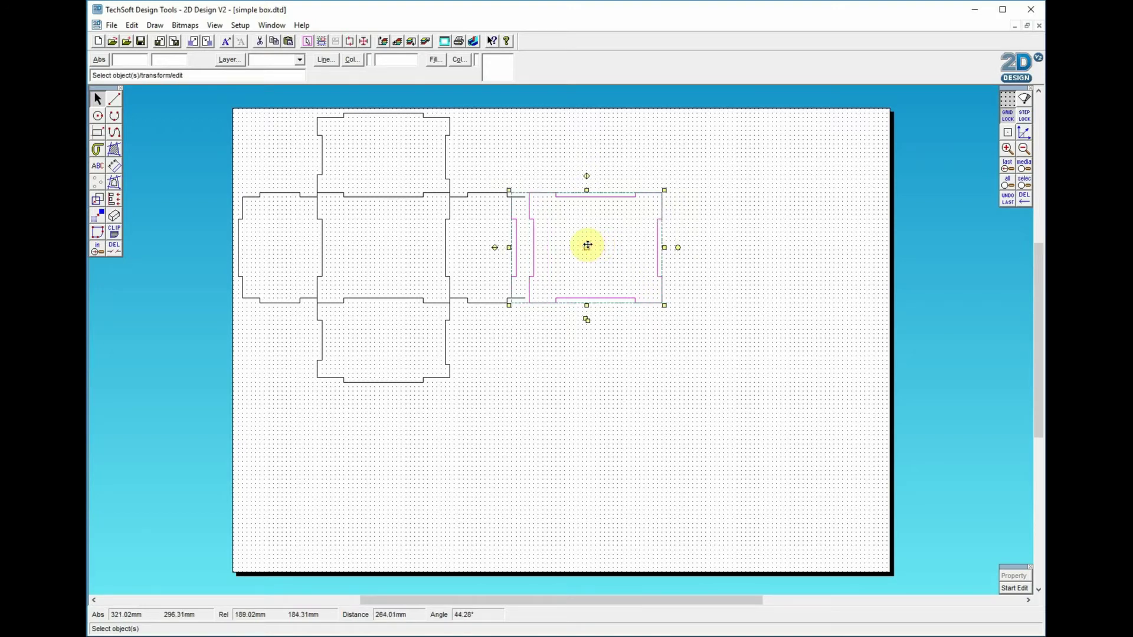
{"action": "key", "text": "ctrl+z"}
{"action": "left_click_drag", "start_coordinate": [533, 181], "coordinate": [699, 319]}
{"action": "left_click_drag", "start_coordinate": [610, 247], "coordinate": [589, 245]}
{"action": "left_click", "coordinate": [723, 230]}
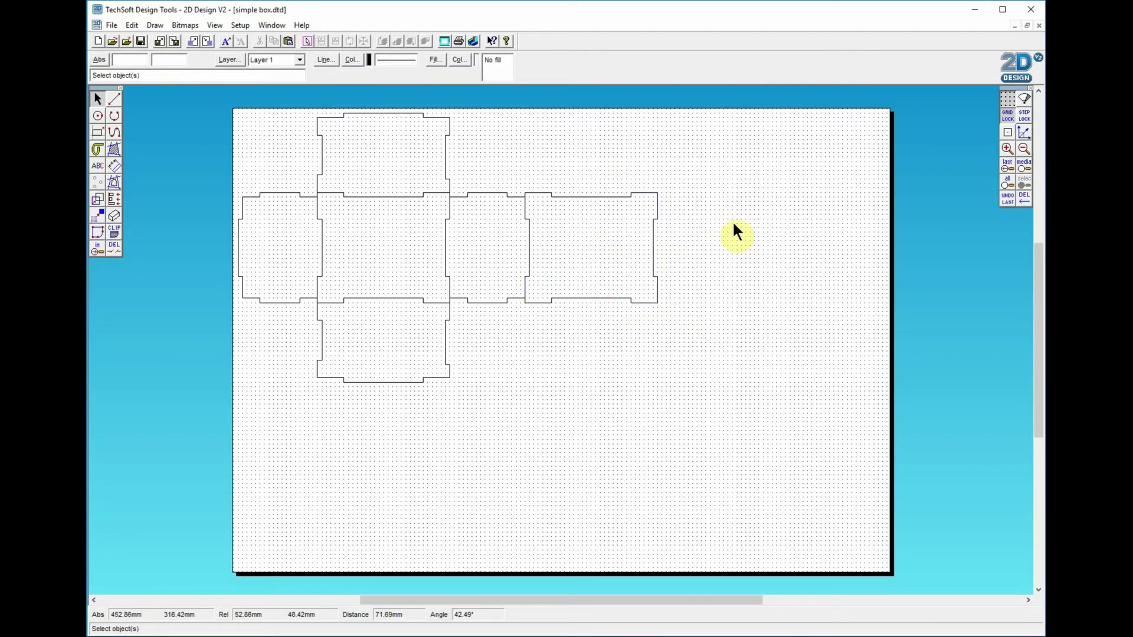
Save the six-panel net with Ctrl+S and zoom to show all of it.
{"action": "key", "text": "ctrl+s"}
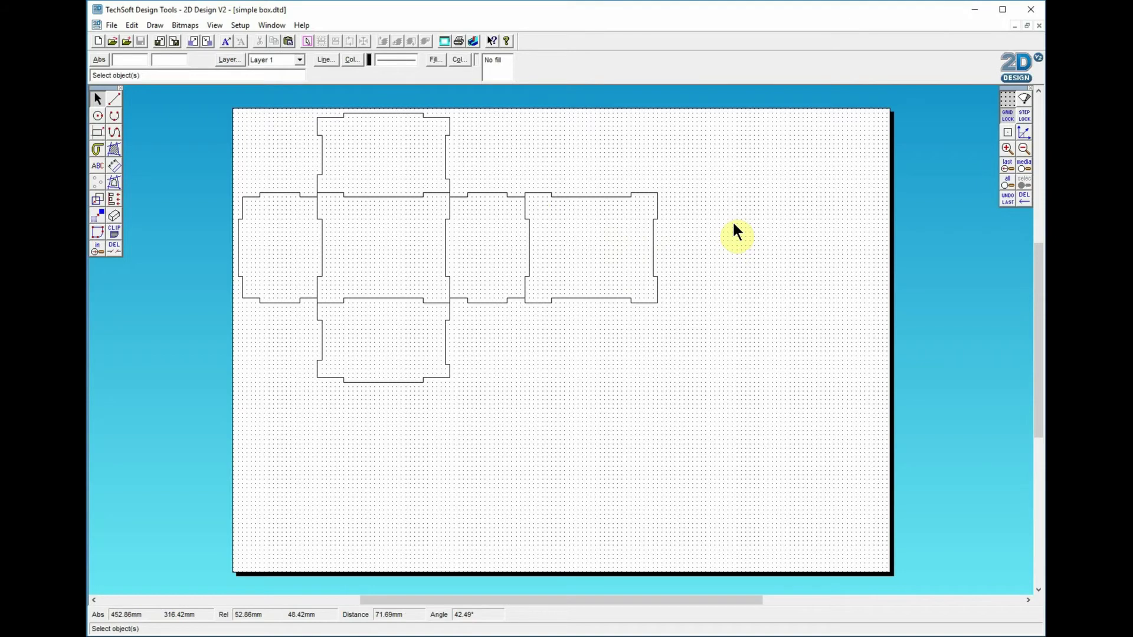
{"action": "left_click", "coordinate": [1008, 181]}
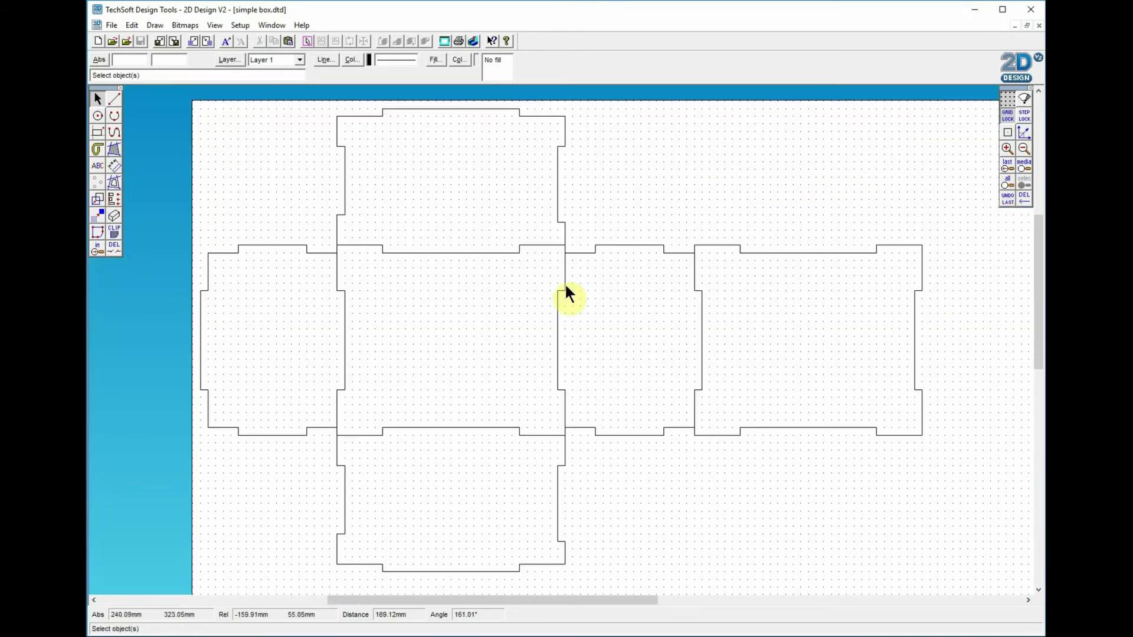
{"action": "left_click", "coordinate": [99, 119]}
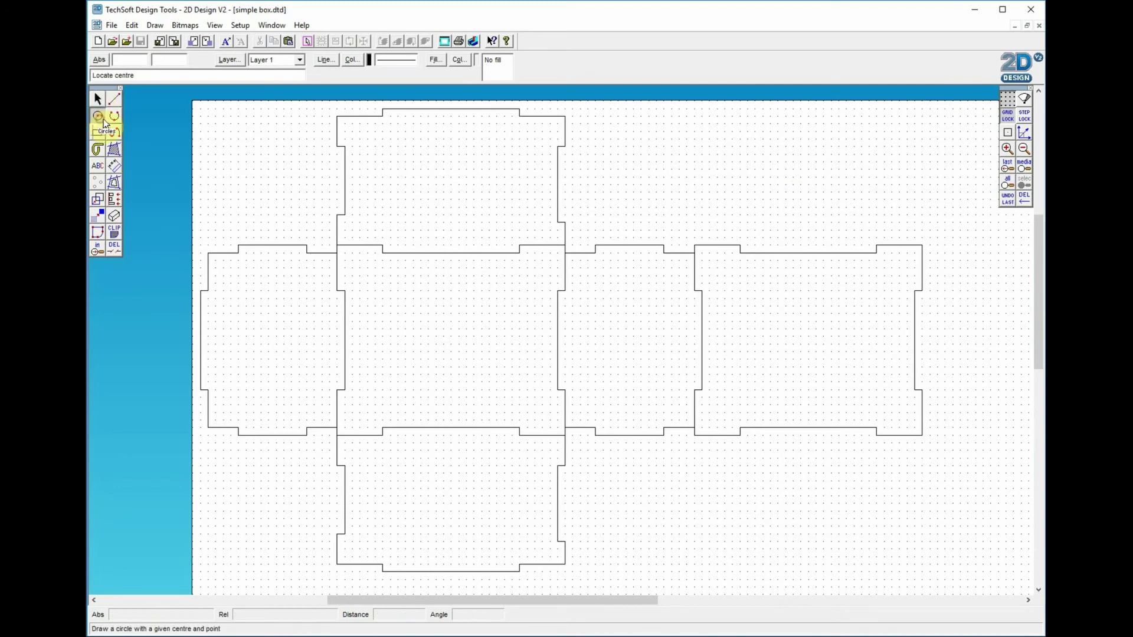